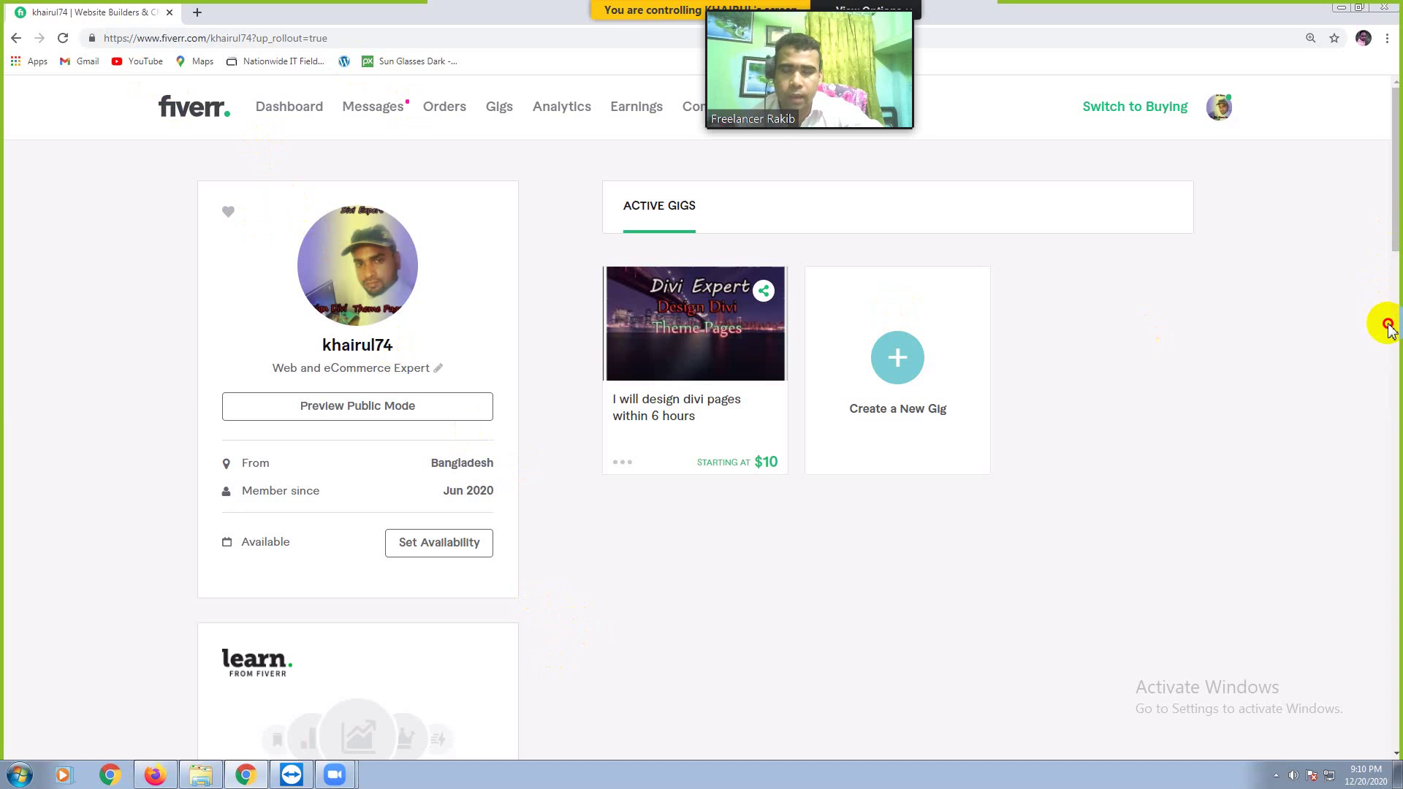
# - Add the suggested web development skill to the profile's Skills section with the Intermediate experience level
pyautogui.scroll(-2, 1394, 427)
pyautogui.scroll(-10, 1396, 445)
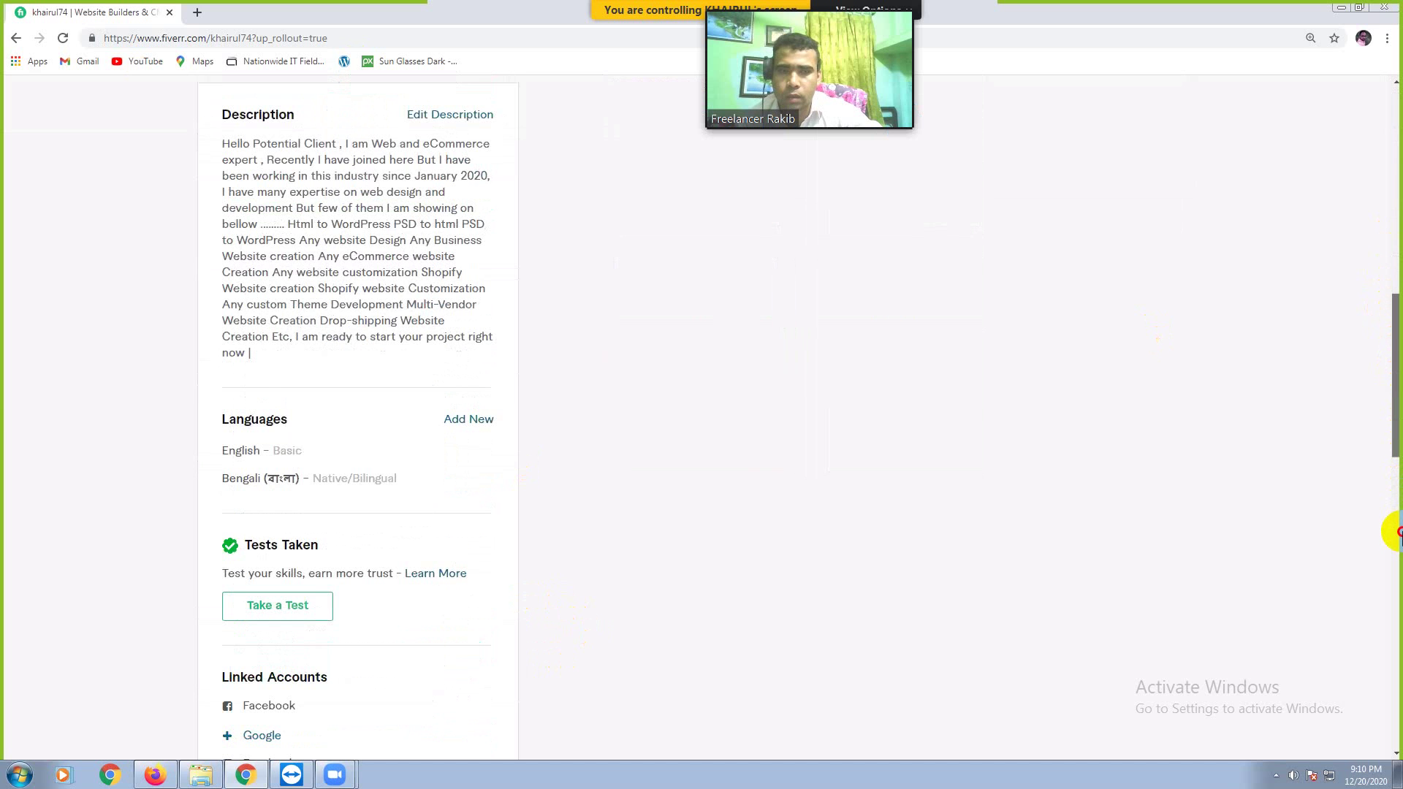
pyautogui.scroll(-5, 1396, 595)
pyautogui.scroll(-4, 1396, 626)
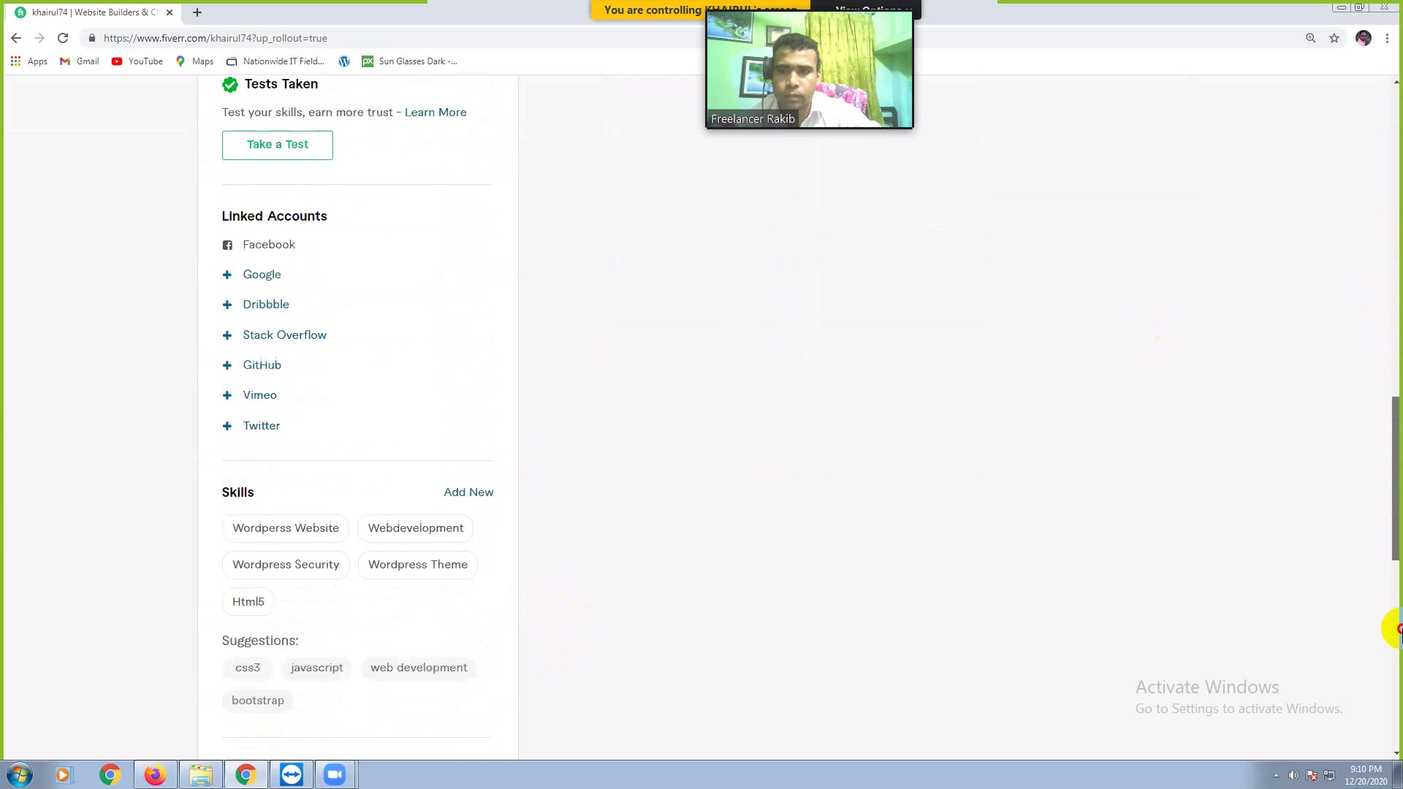
pyautogui.scroll(-1, 220, 281)
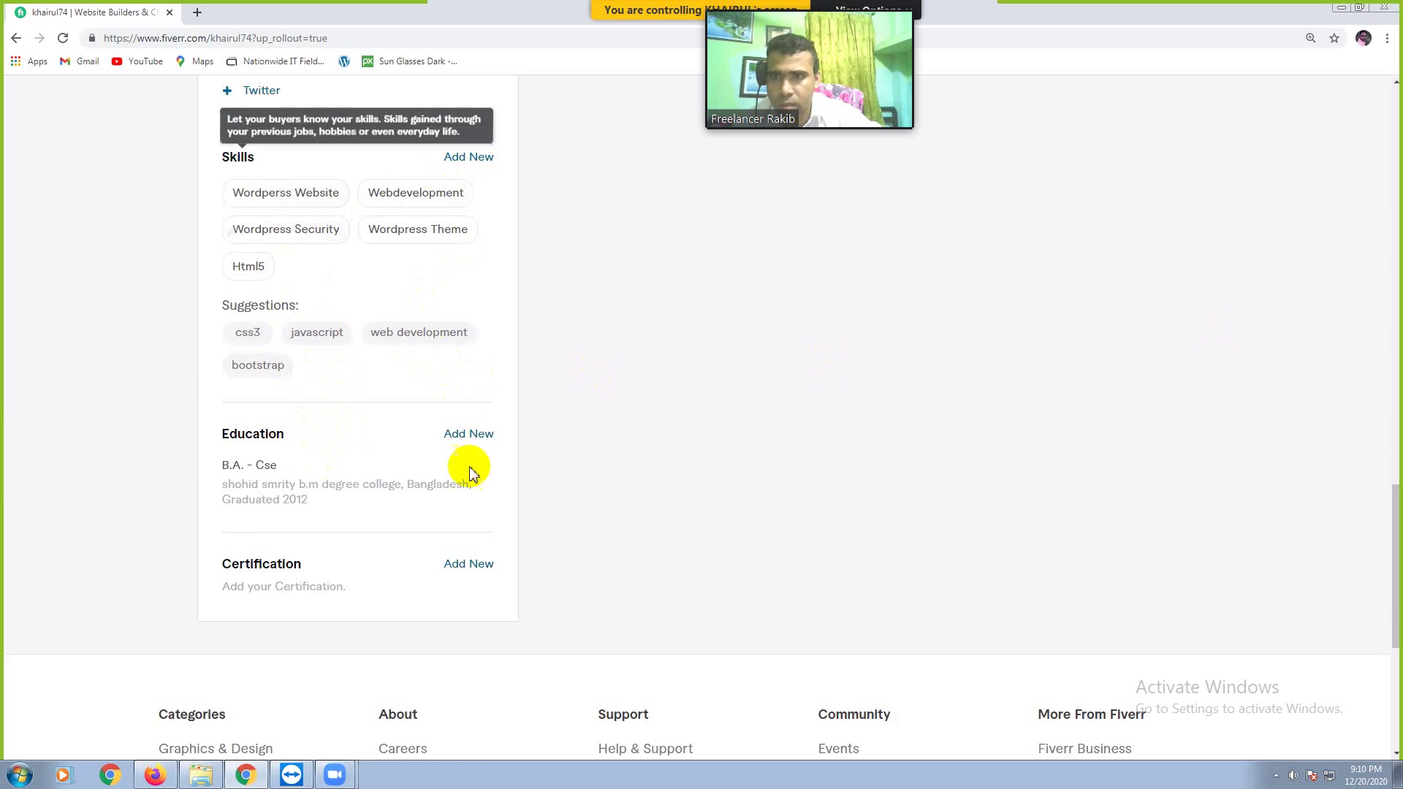
pyautogui.click(424, 331)
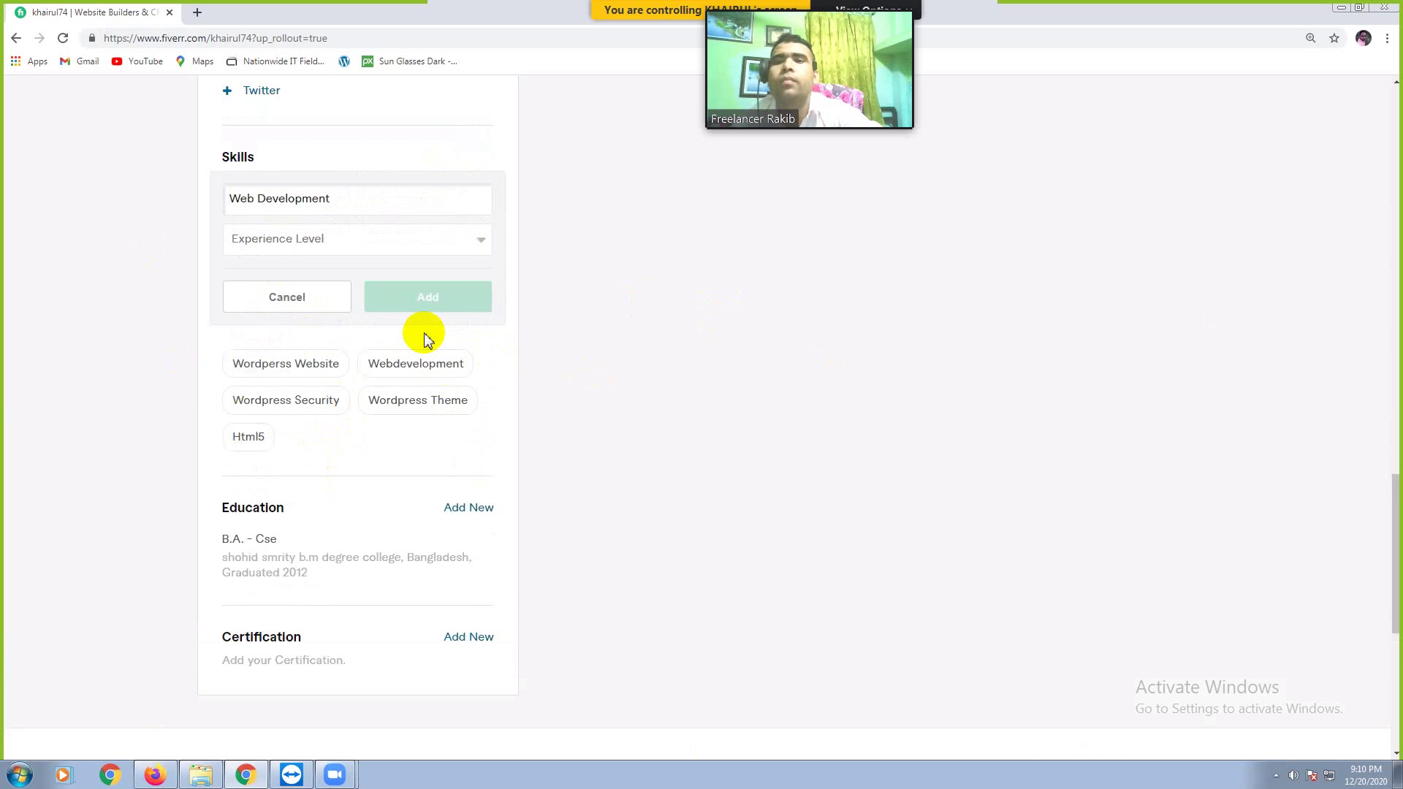
pyautogui.click(308, 241)
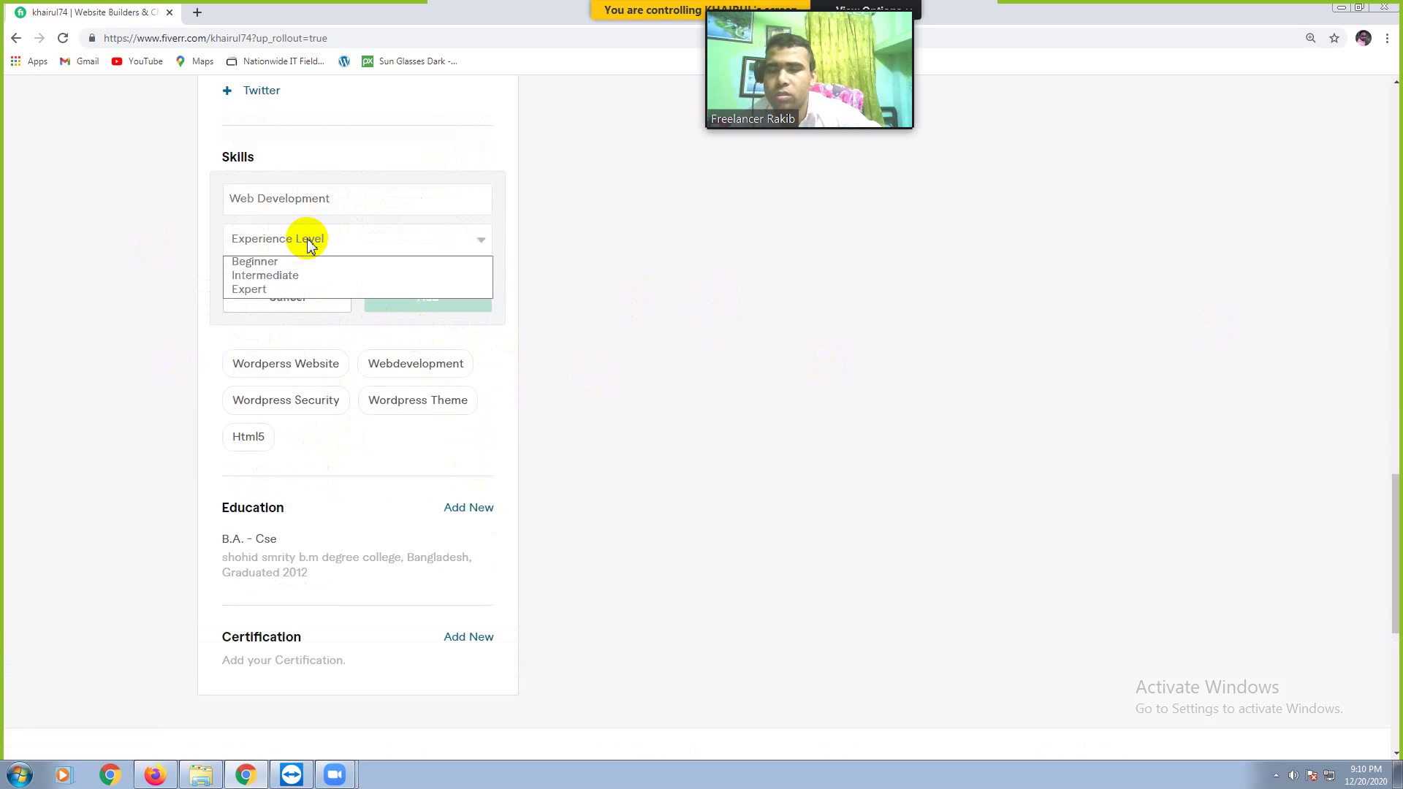
pyautogui.click(279, 278)
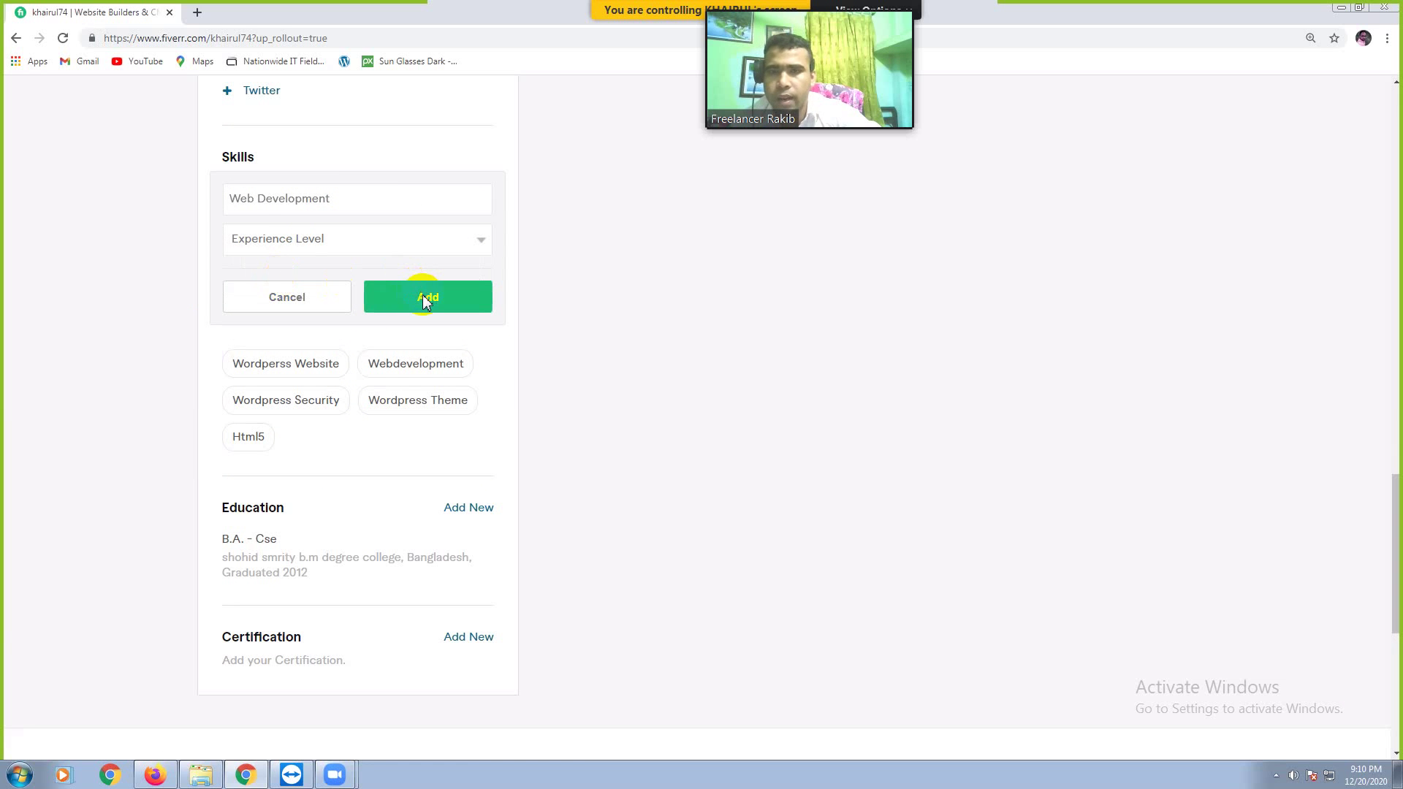
pyautogui.click(424, 297)
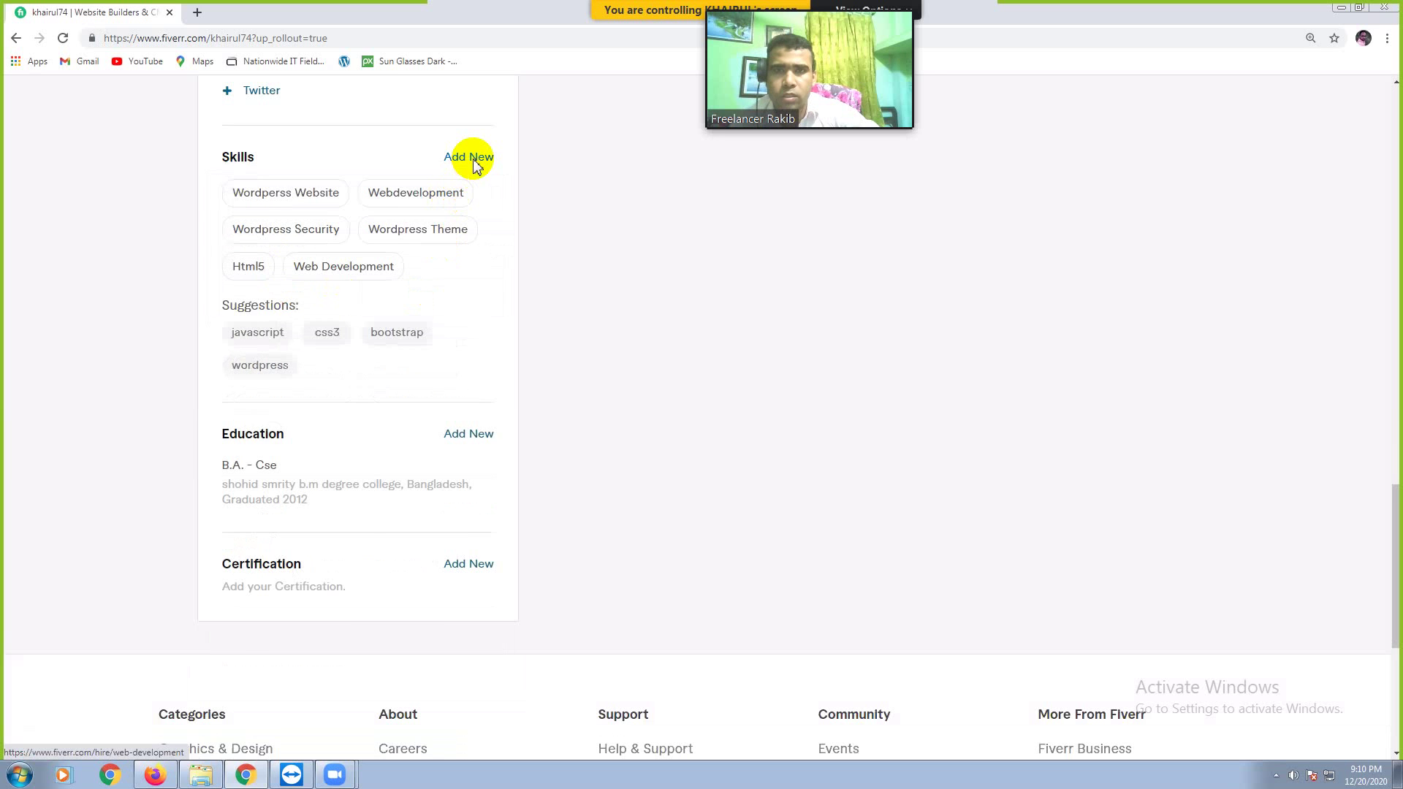
# - Add a new profile skill using the listed Multivendor option, with the experience level set to Expert
pyautogui.click(471, 158)
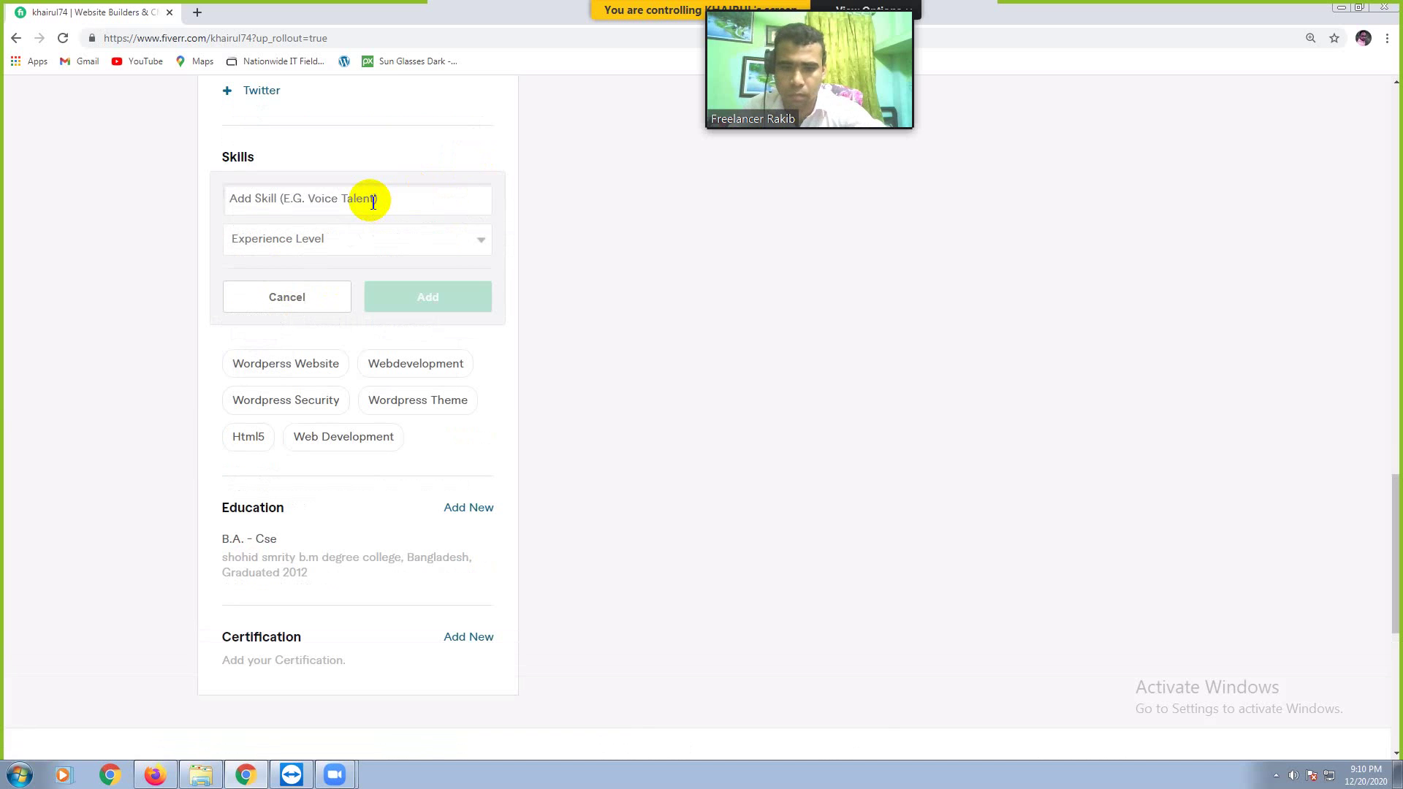
pyautogui.write('Mul')
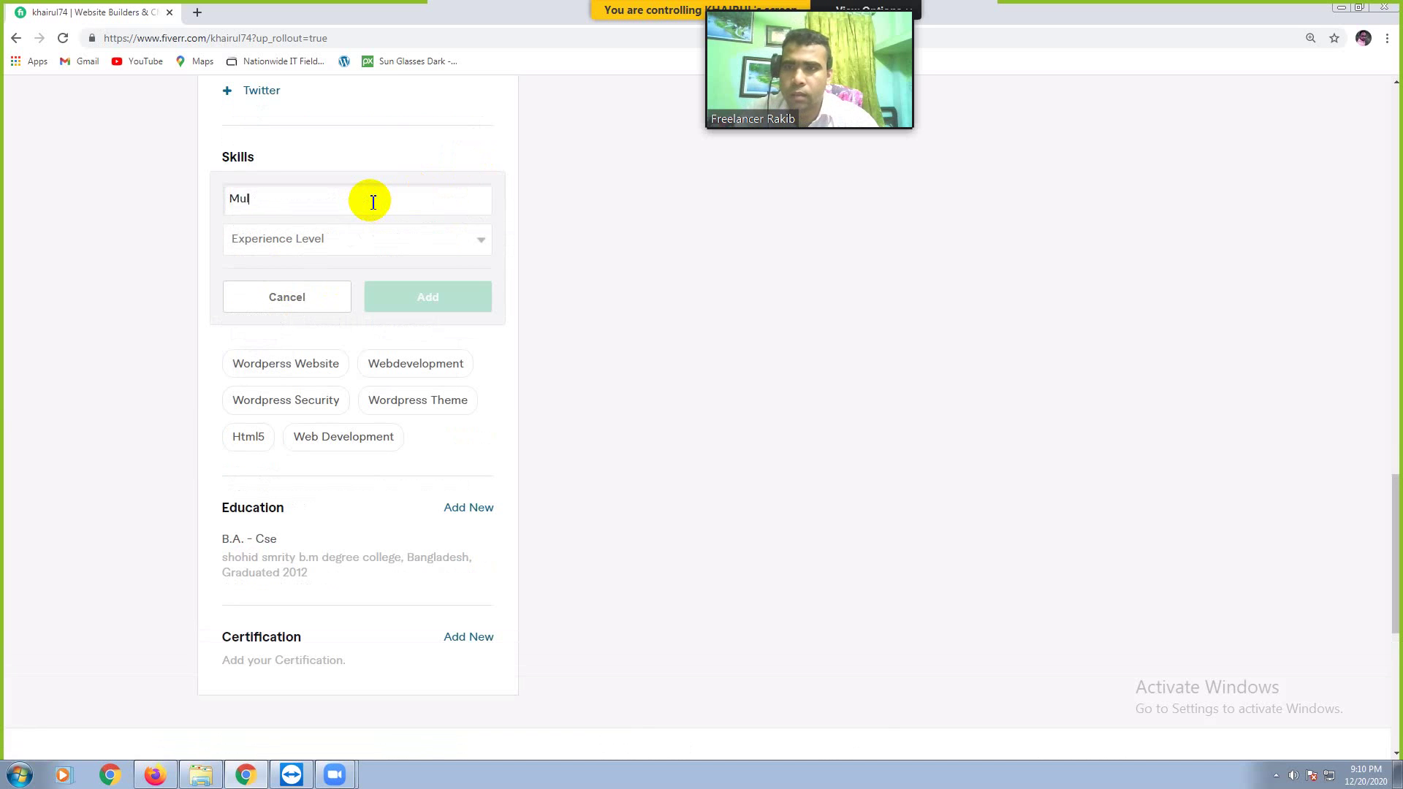
pyautogui.write('ti')
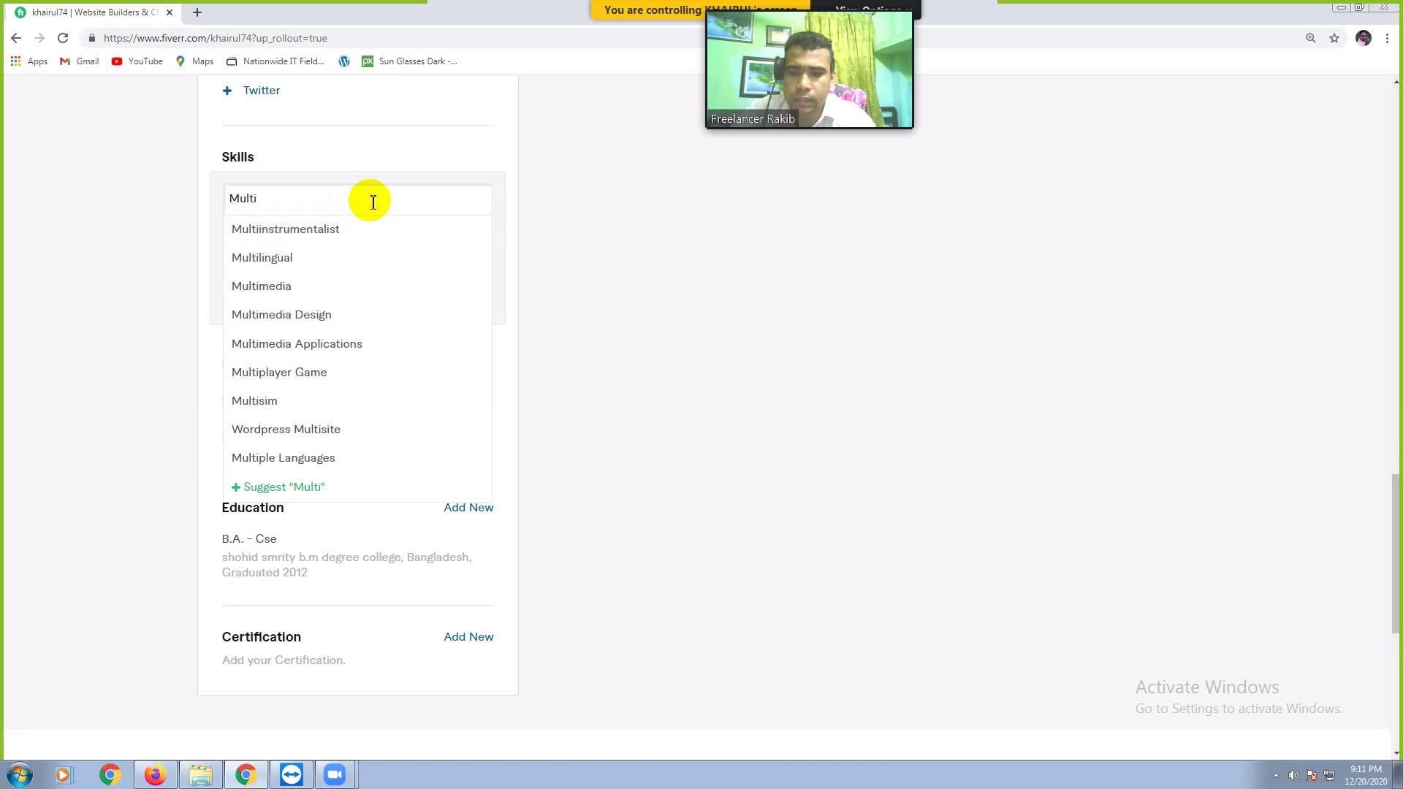
pyautogui.write('Ven')
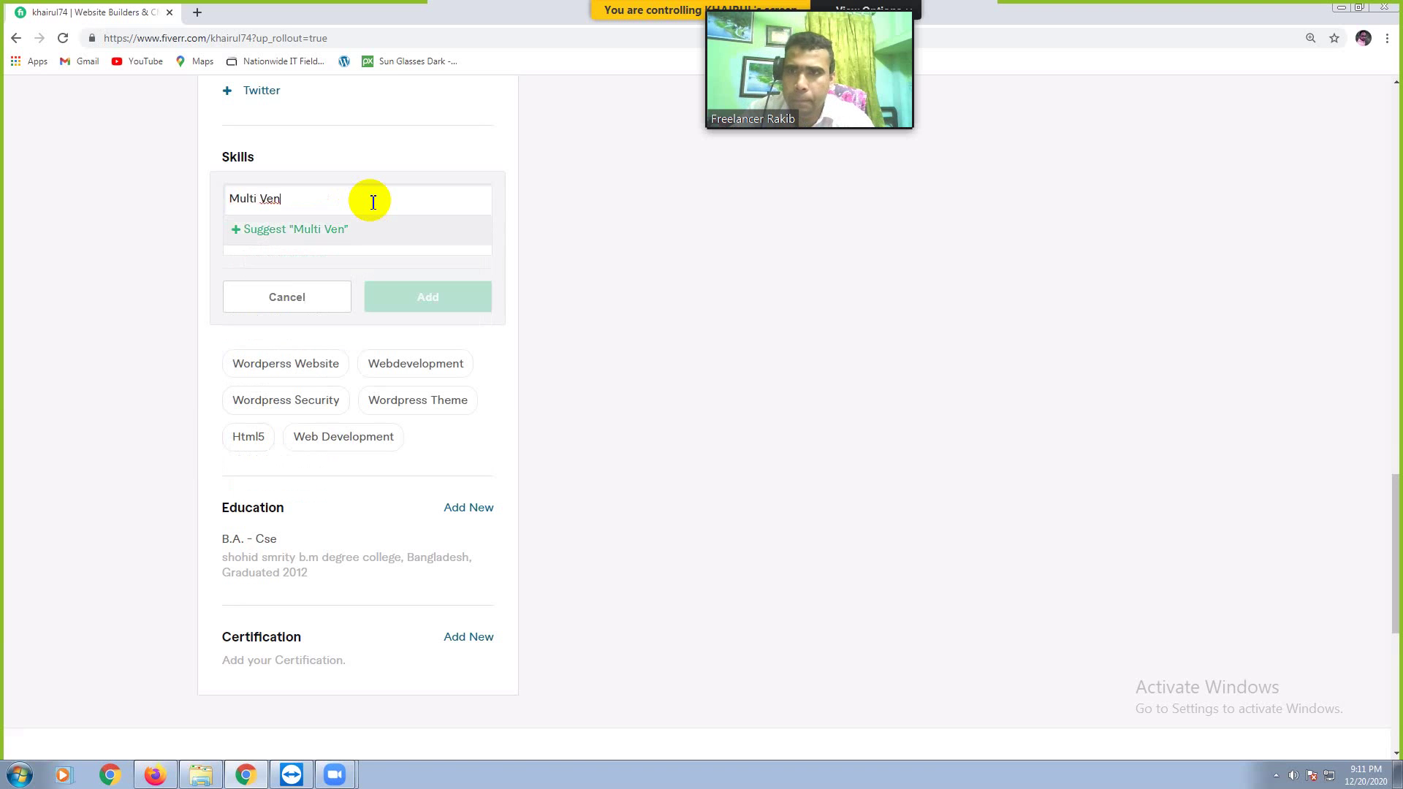
pyautogui.press('BackSpace')
pyautogui.press('BackSpace')
pyautogui.press('BackSpace')
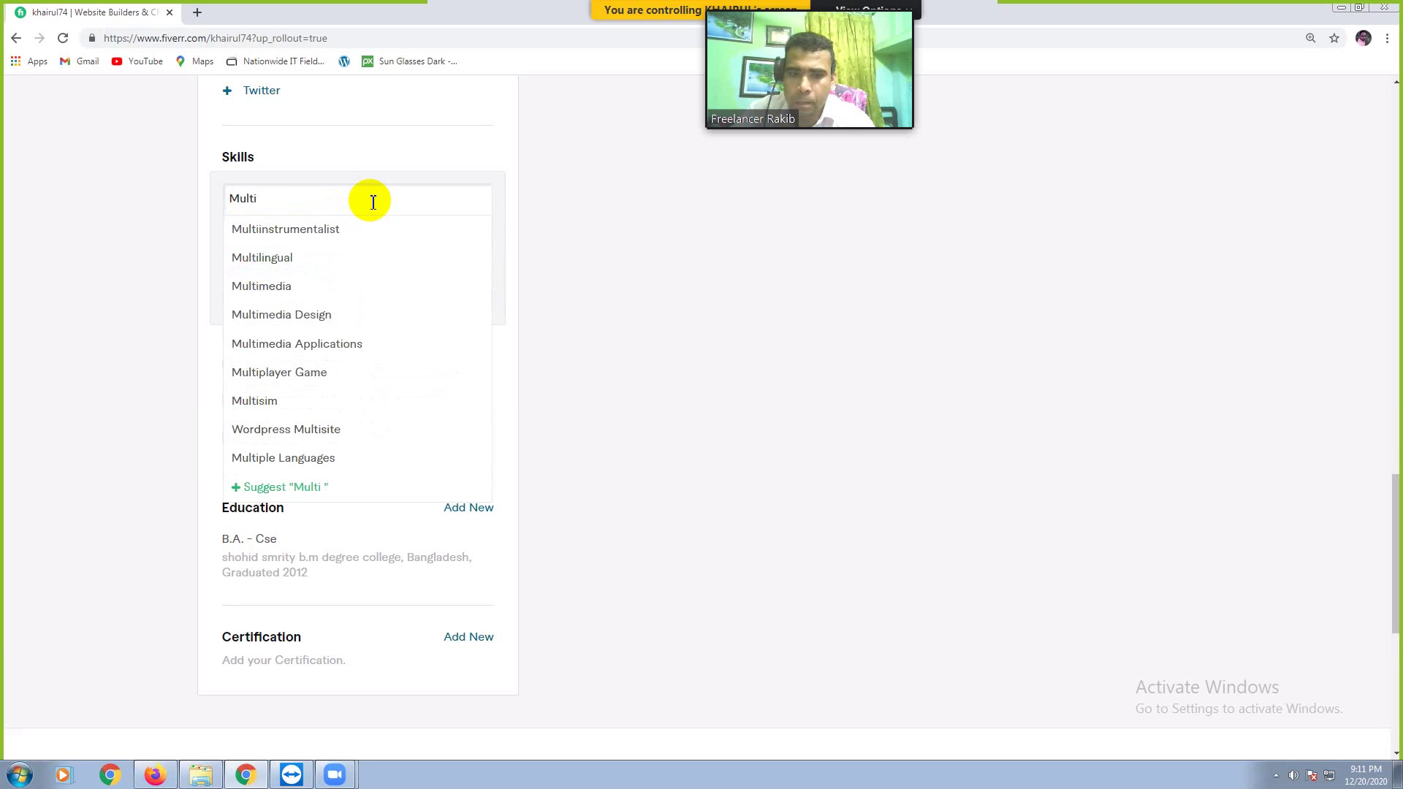
pyautogui.press('Down')
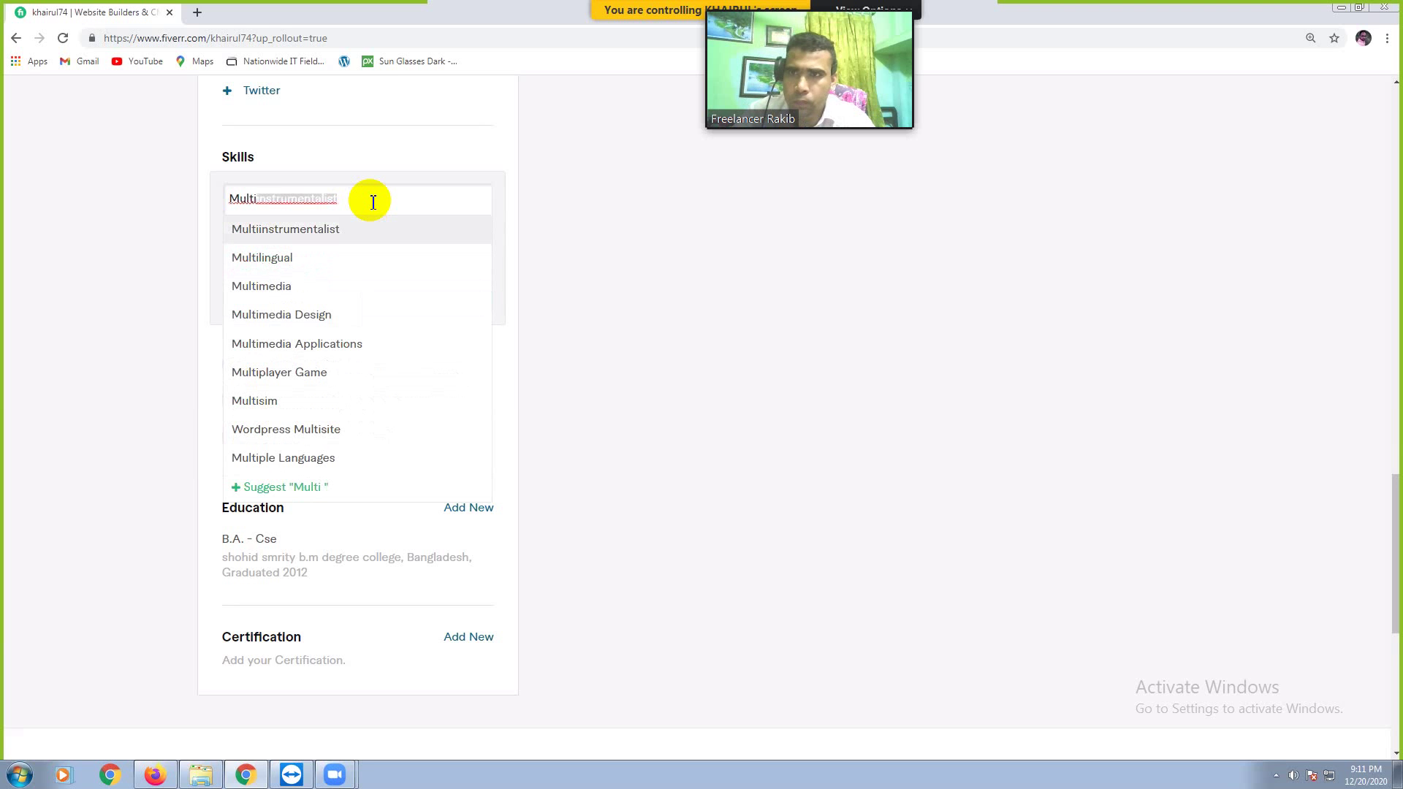
pyautogui.write('-')
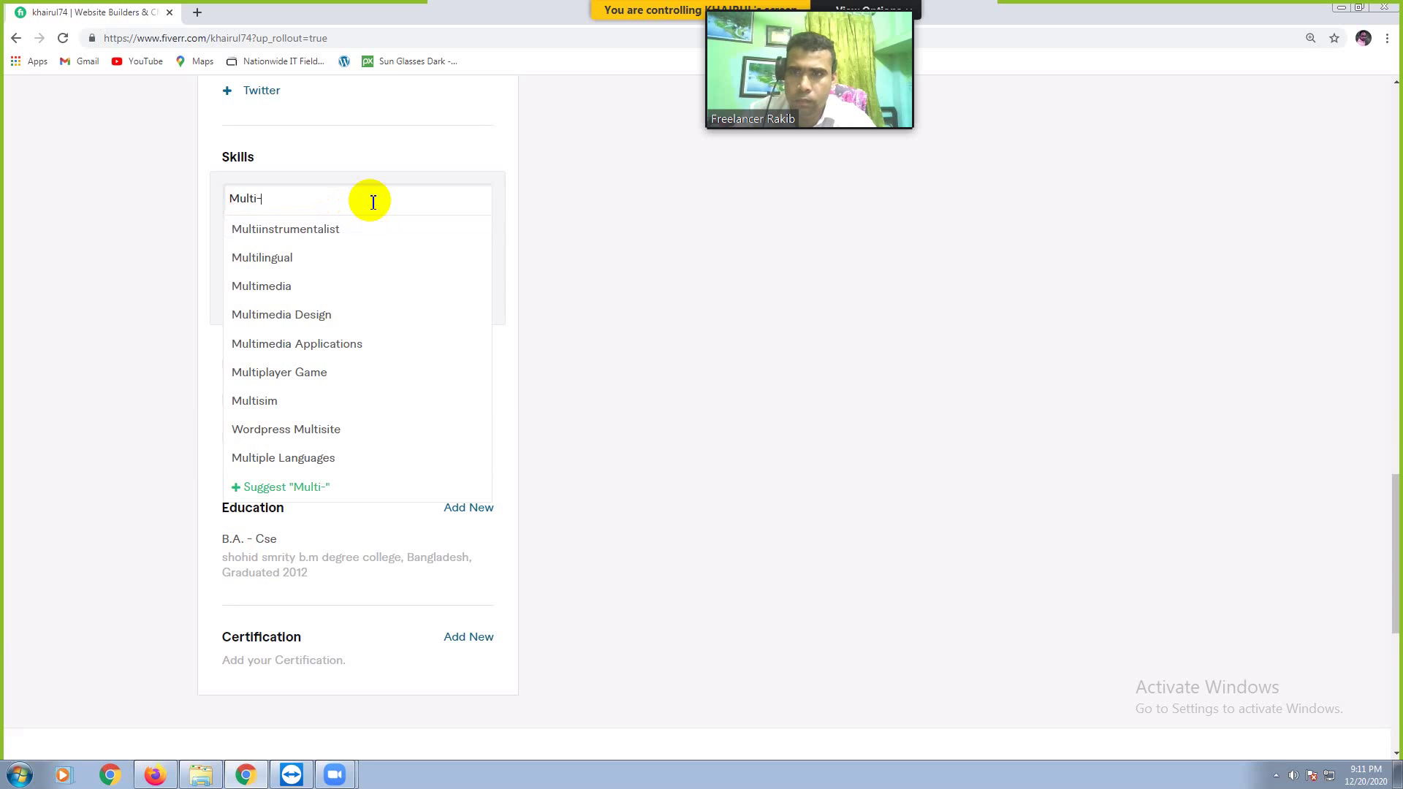
pyautogui.write('Ven')
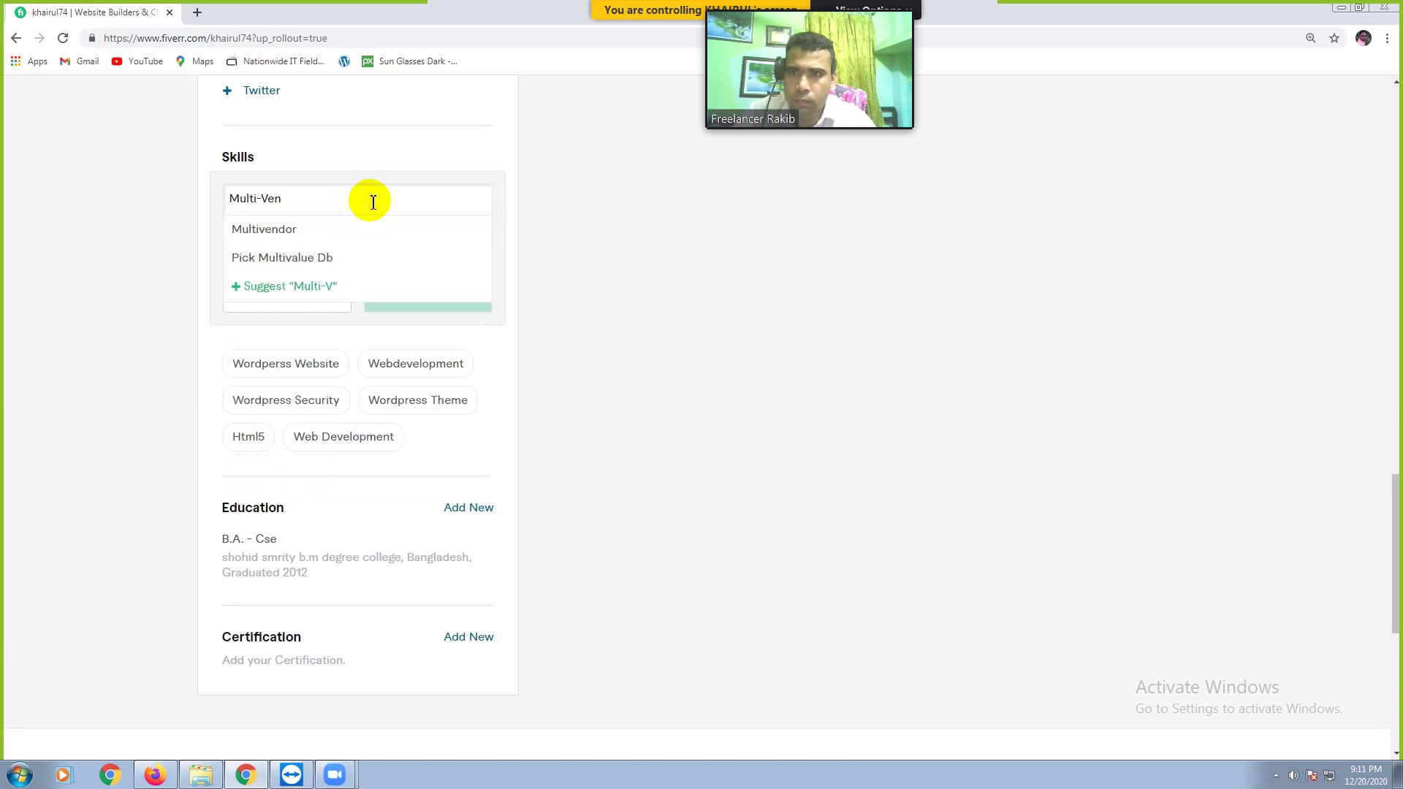
pyautogui.click(275, 231)
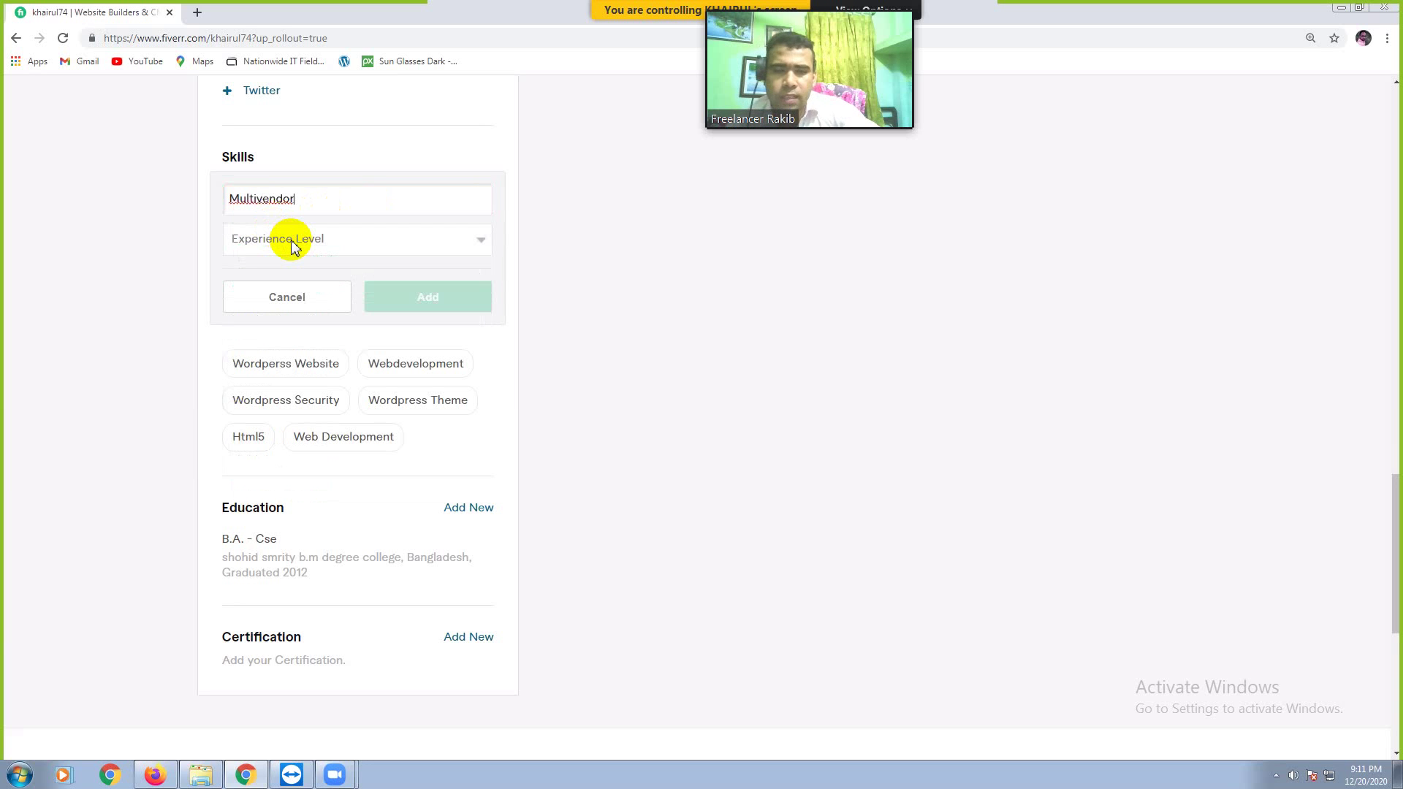
pyautogui.click(338, 241)
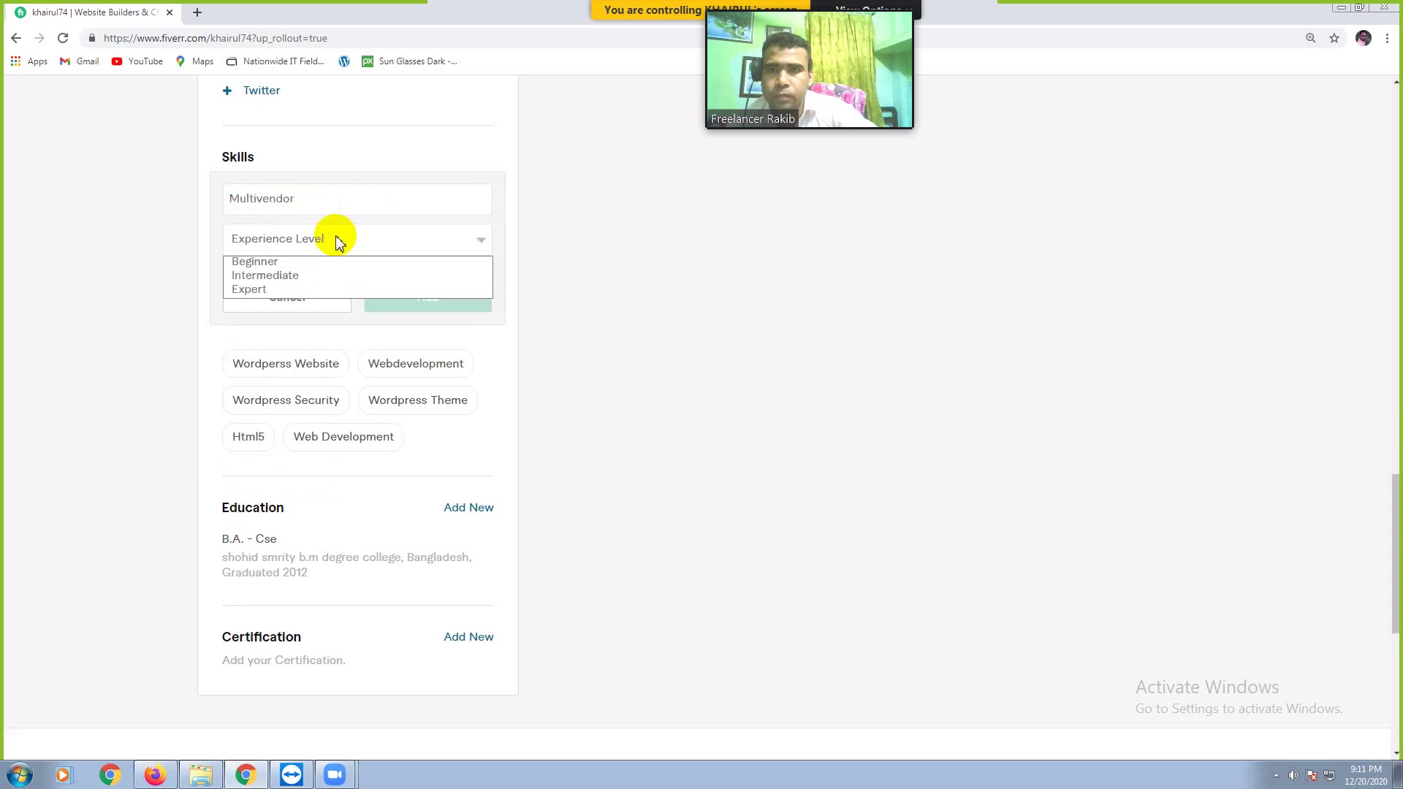
pyautogui.click(261, 290)
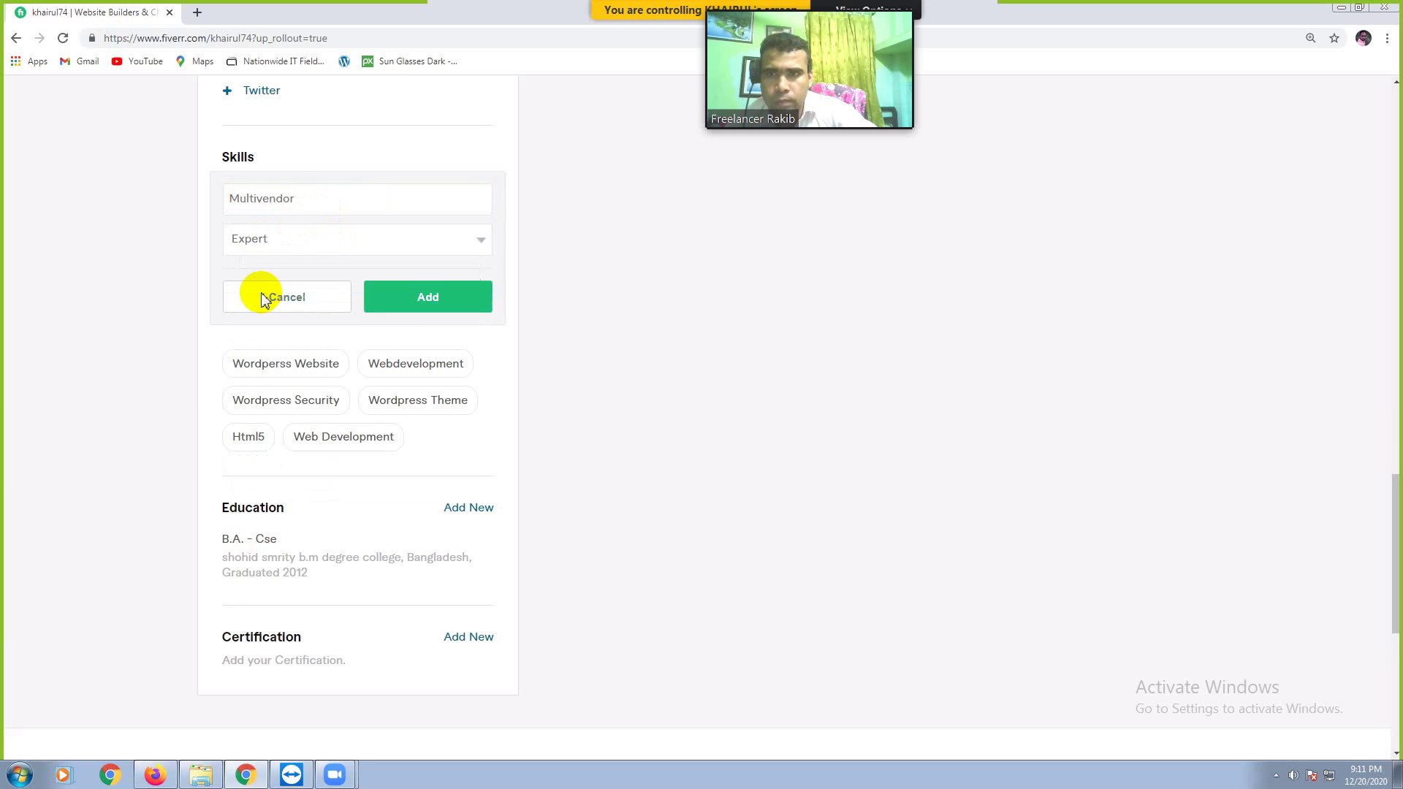
pyautogui.click(431, 303)
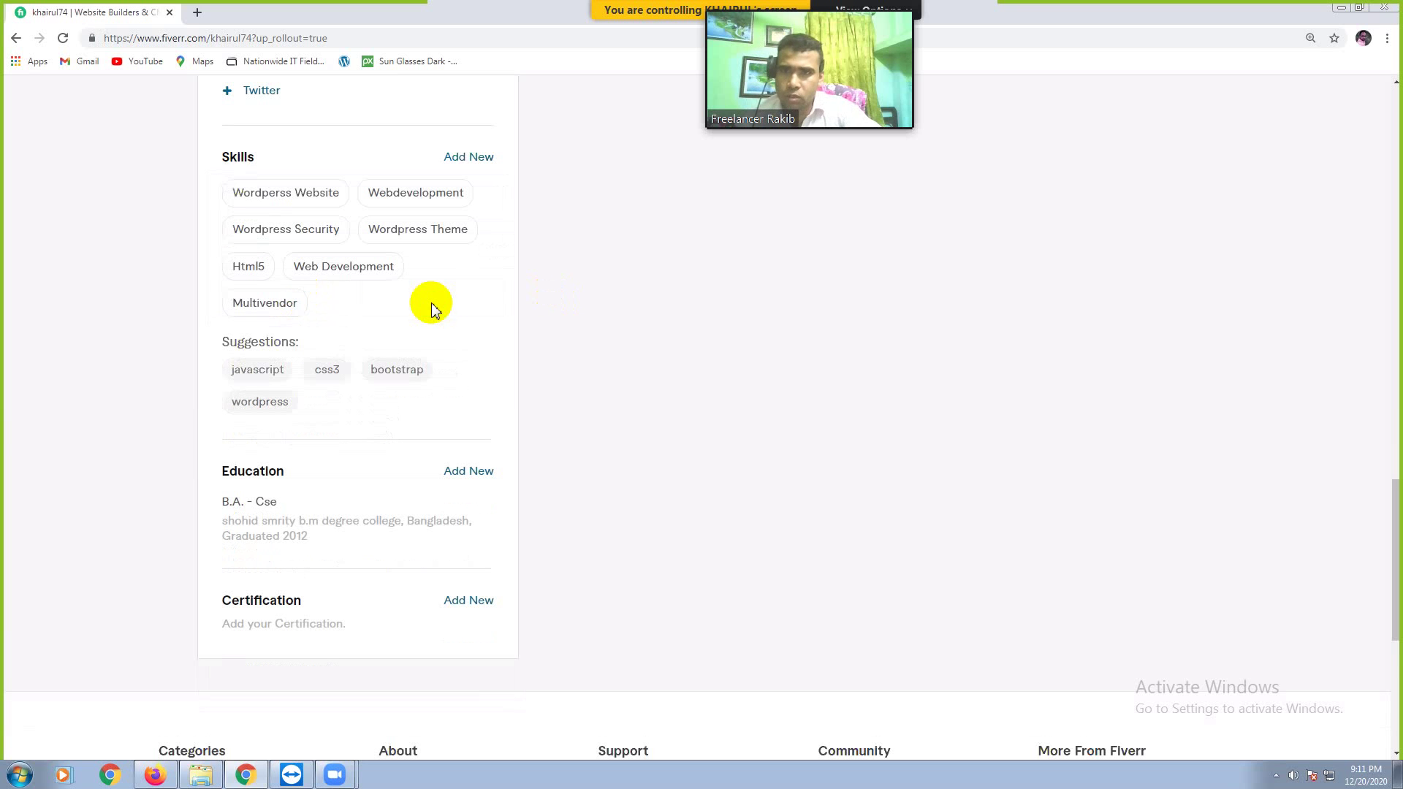
# - Add the listed Shopify Expert skill to the profile with the experience level Expert
pyautogui.click(470, 160)
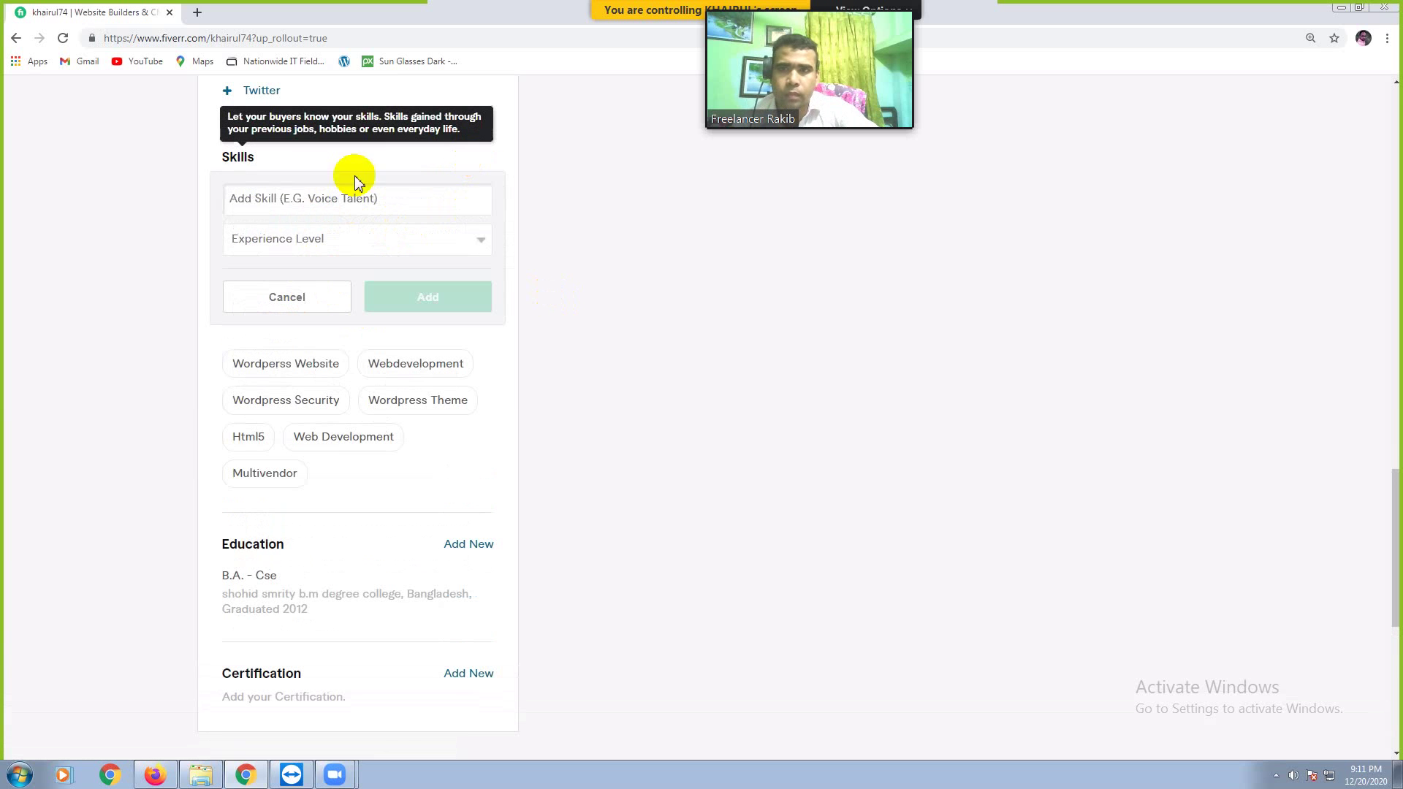
pyautogui.click(298, 196)
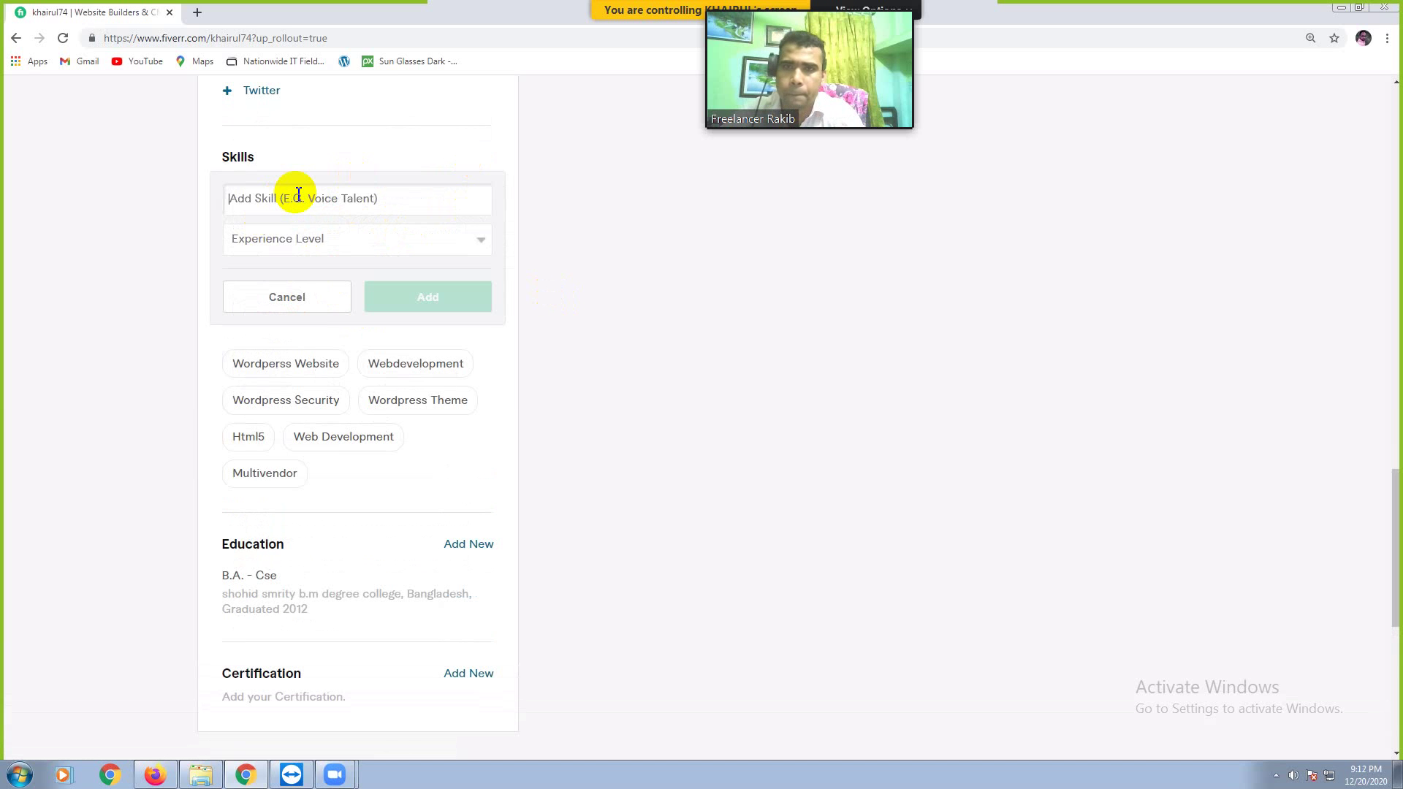
pyautogui.write('Shopify')
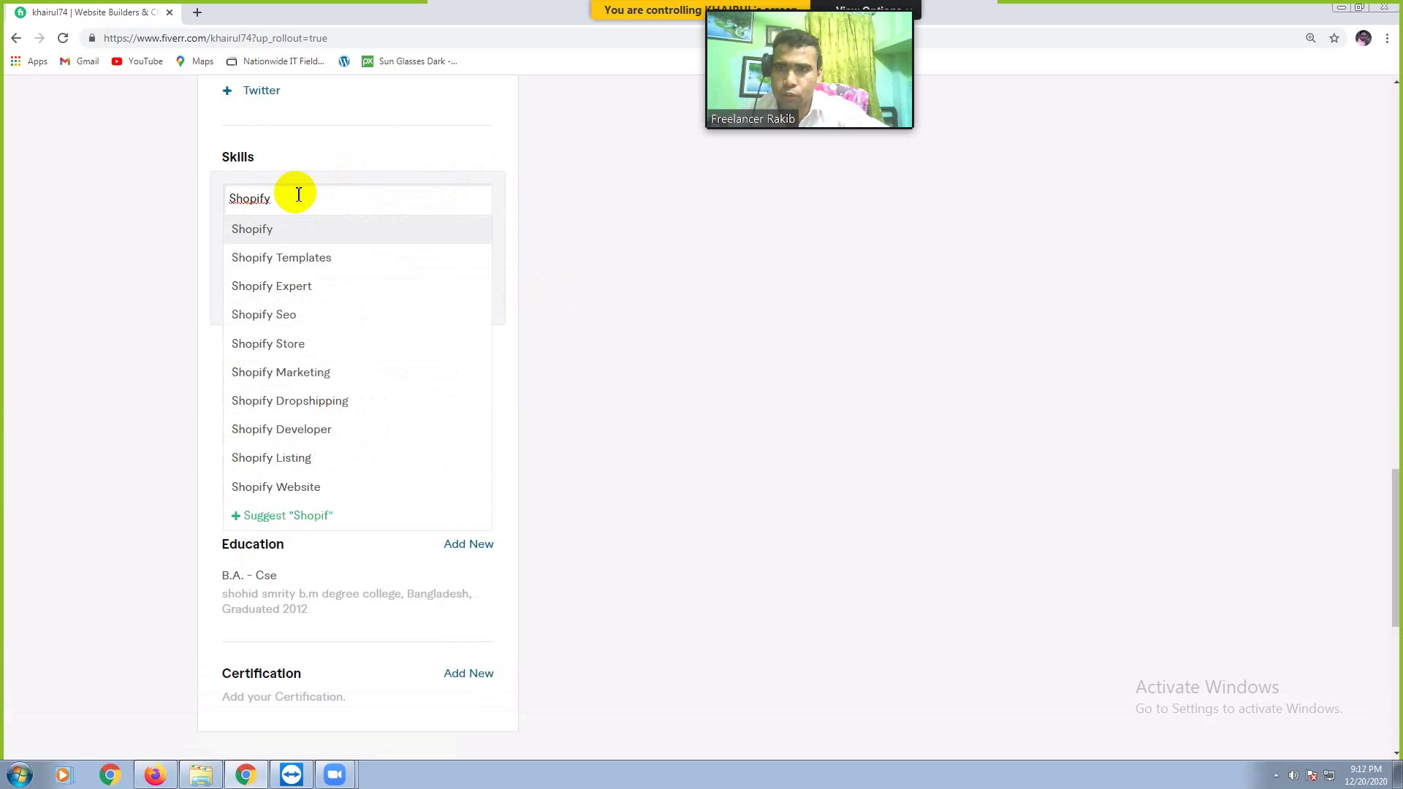
pyautogui.click(306, 289)
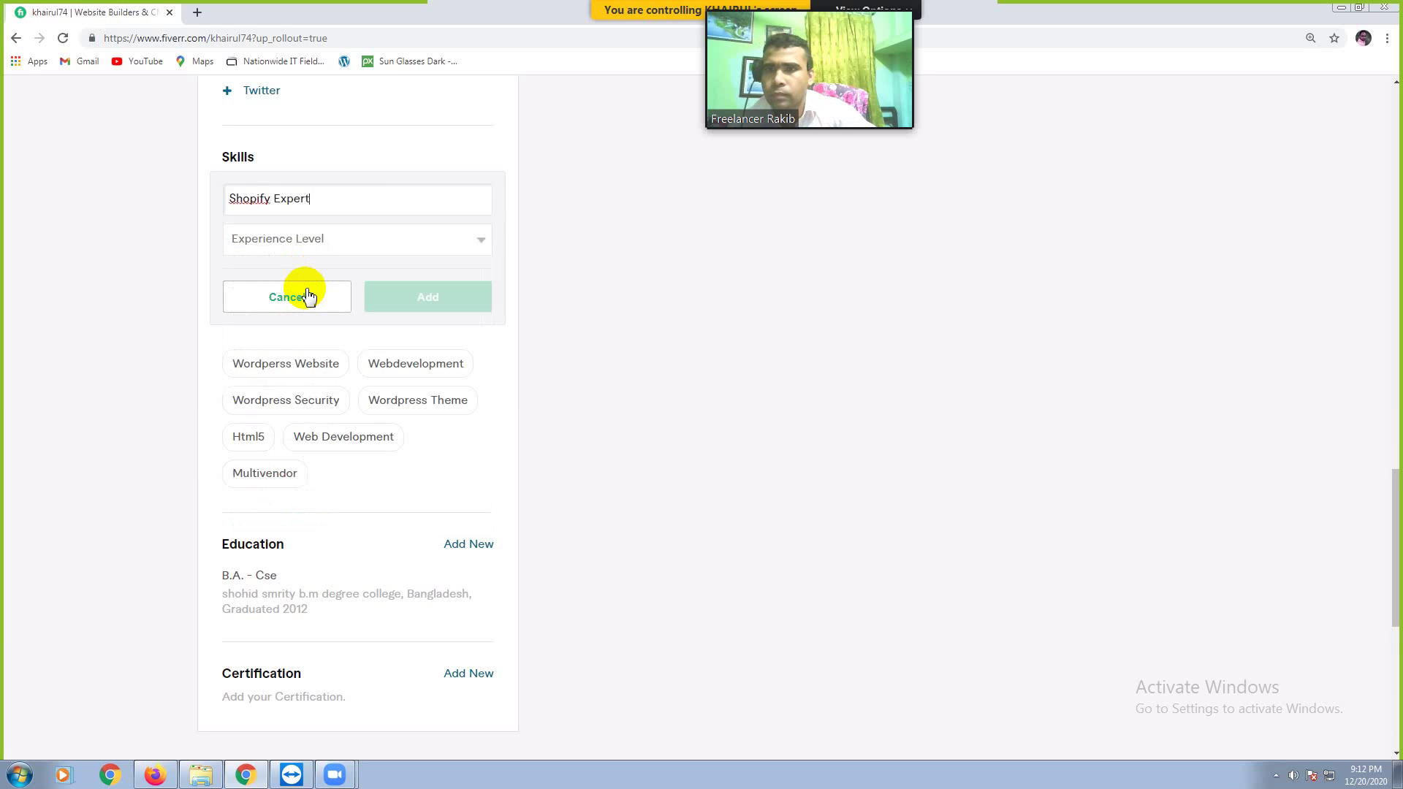
pyautogui.click(343, 239)
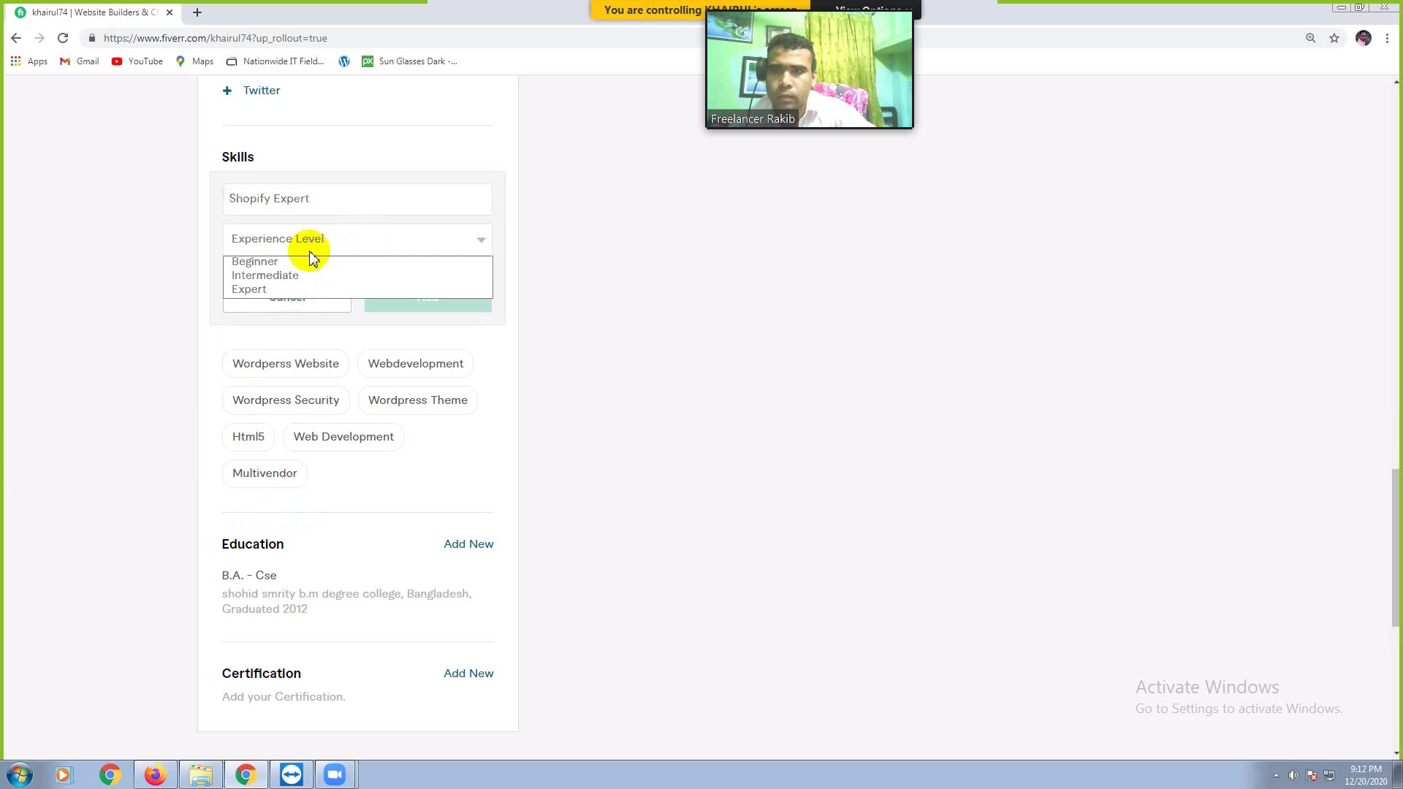
pyautogui.click(264, 290)
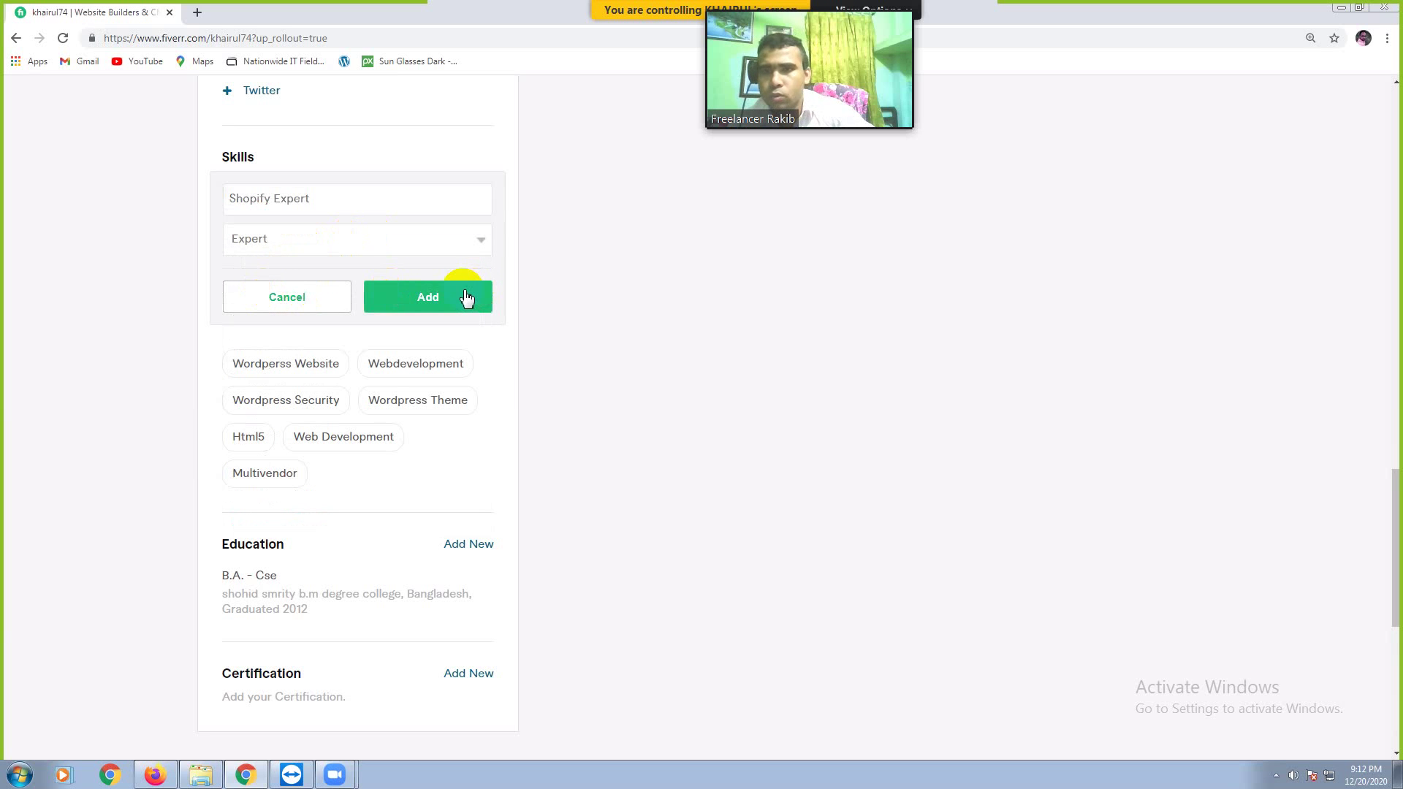
pyautogui.click(466, 296)
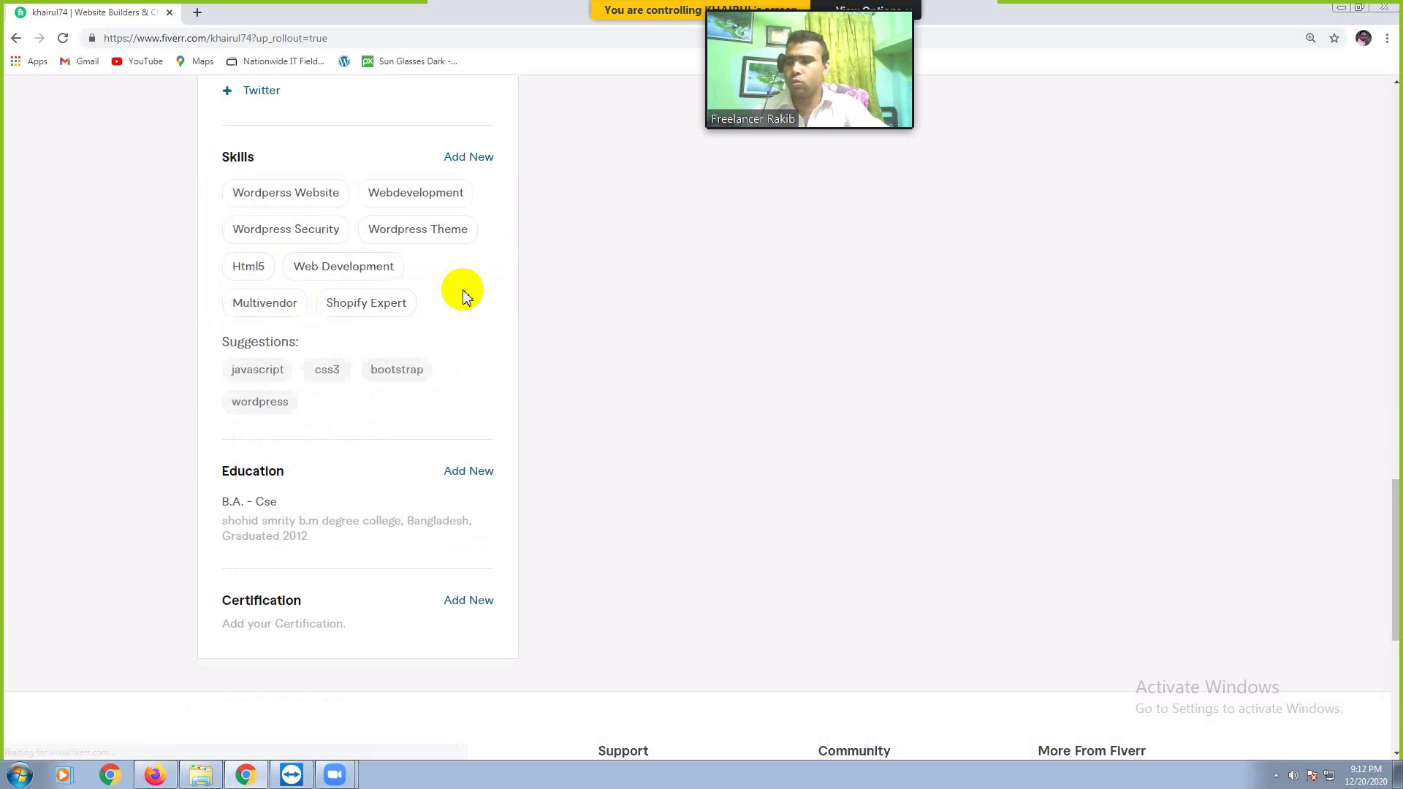
# - Add the listed Shopify skill to the profile's Skills section with the experience level Expert
pyautogui.click(476, 163)
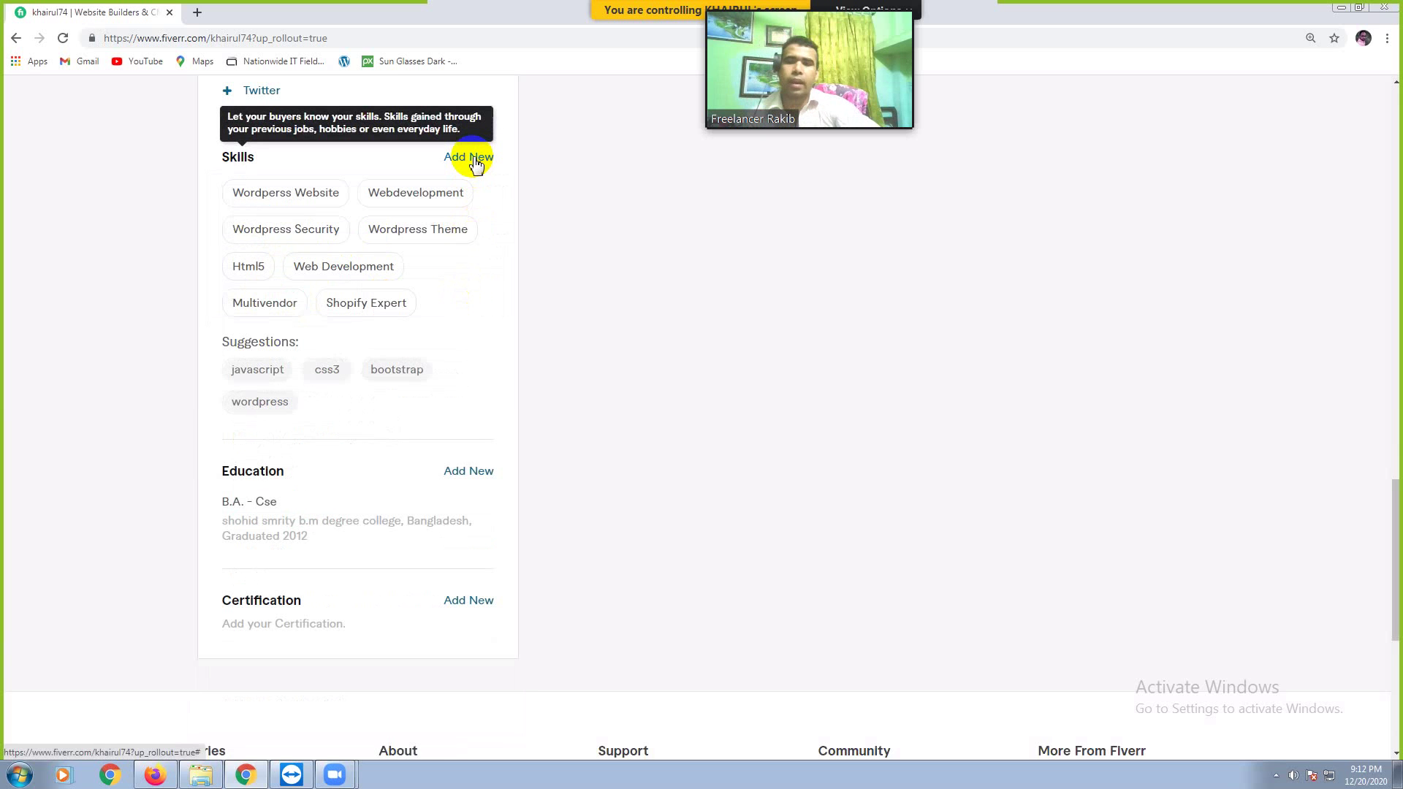
pyautogui.click(475, 162)
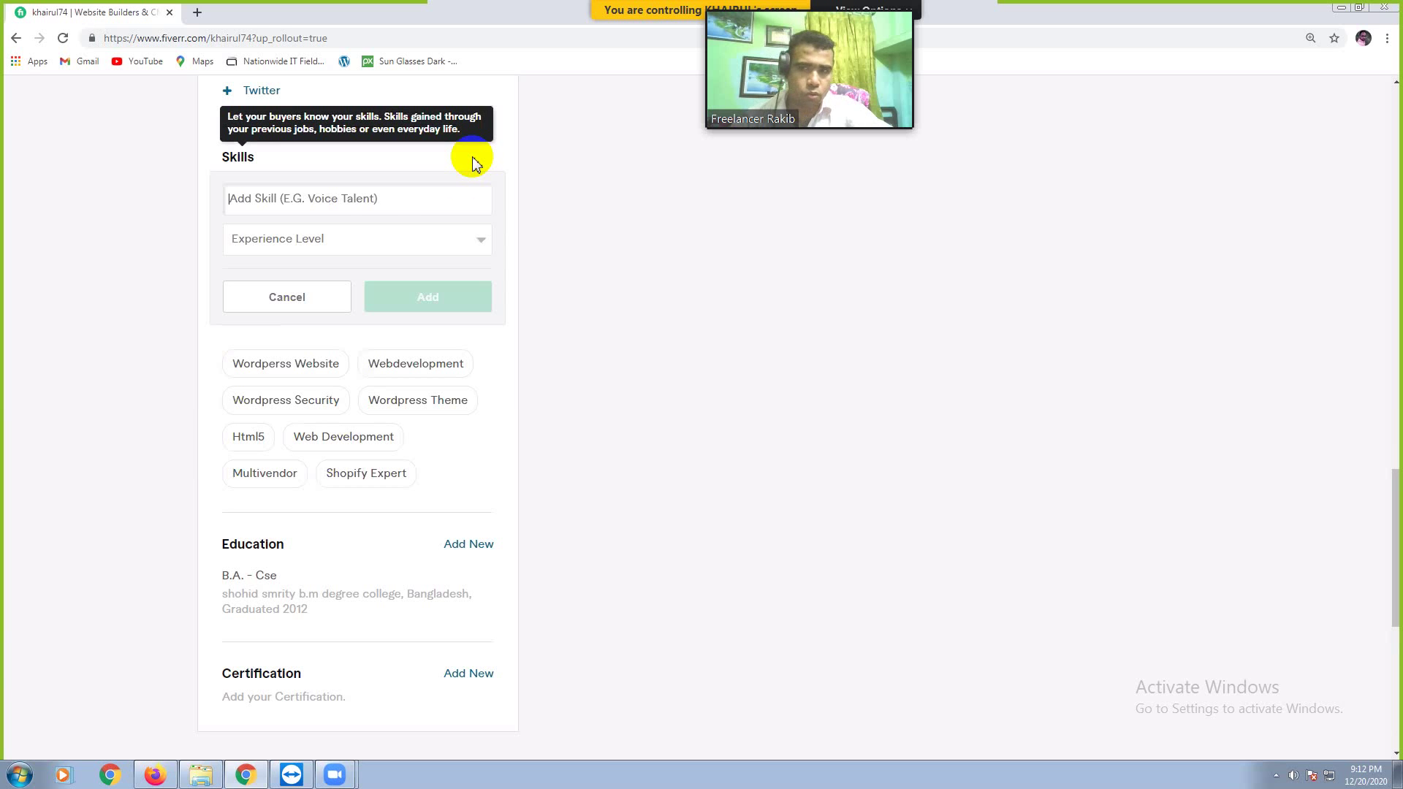
pyautogui.click(378, 204)
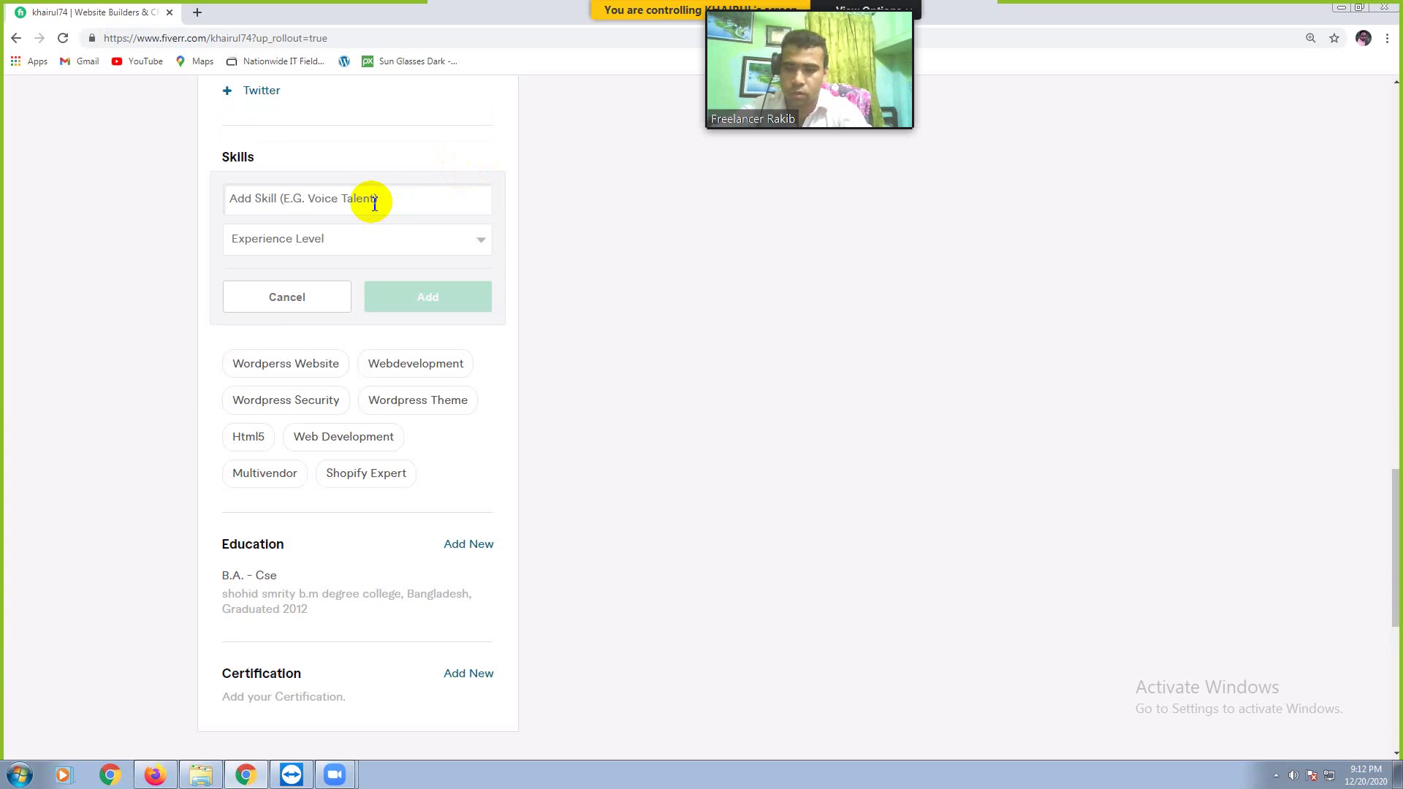
pyautogui.write('Sh')
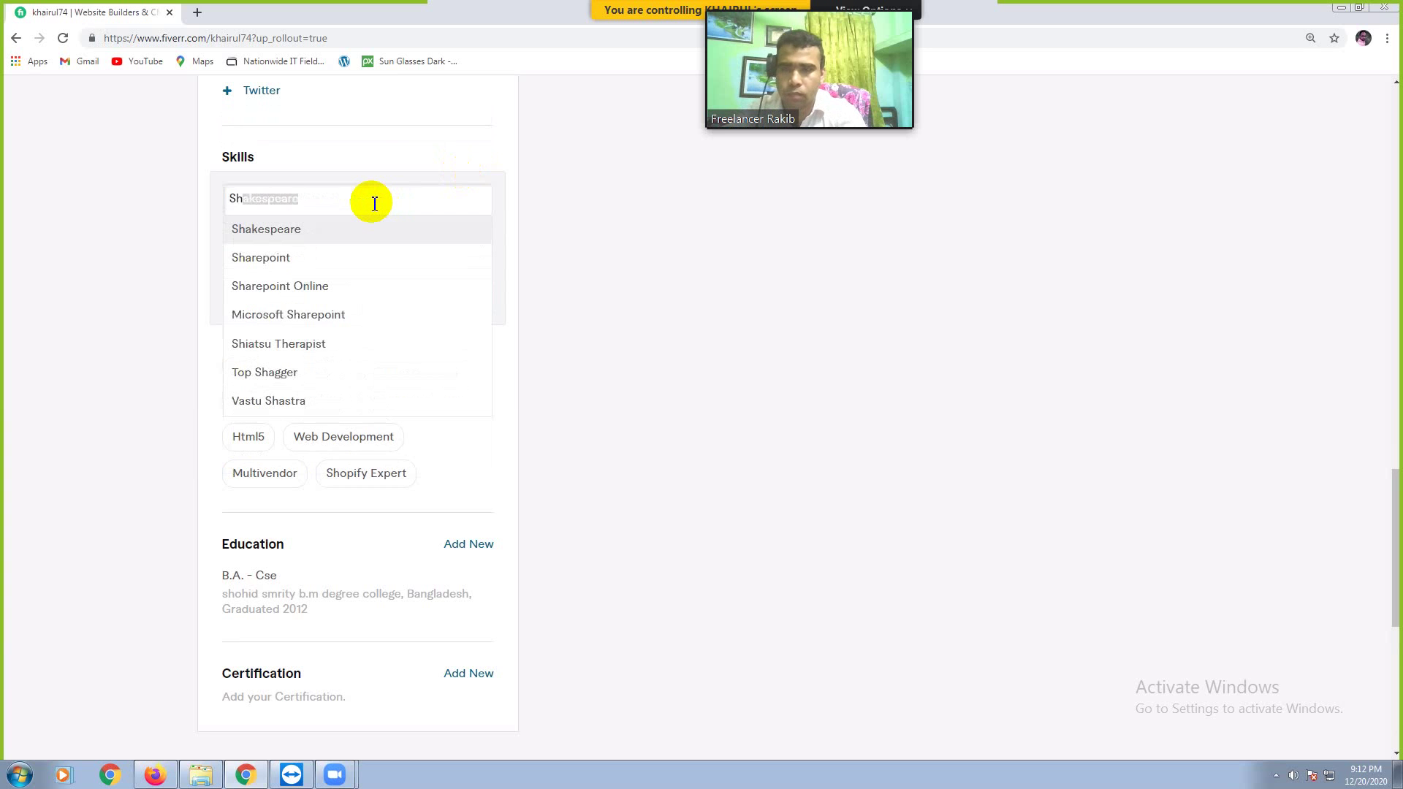
pyautogui.write('op')
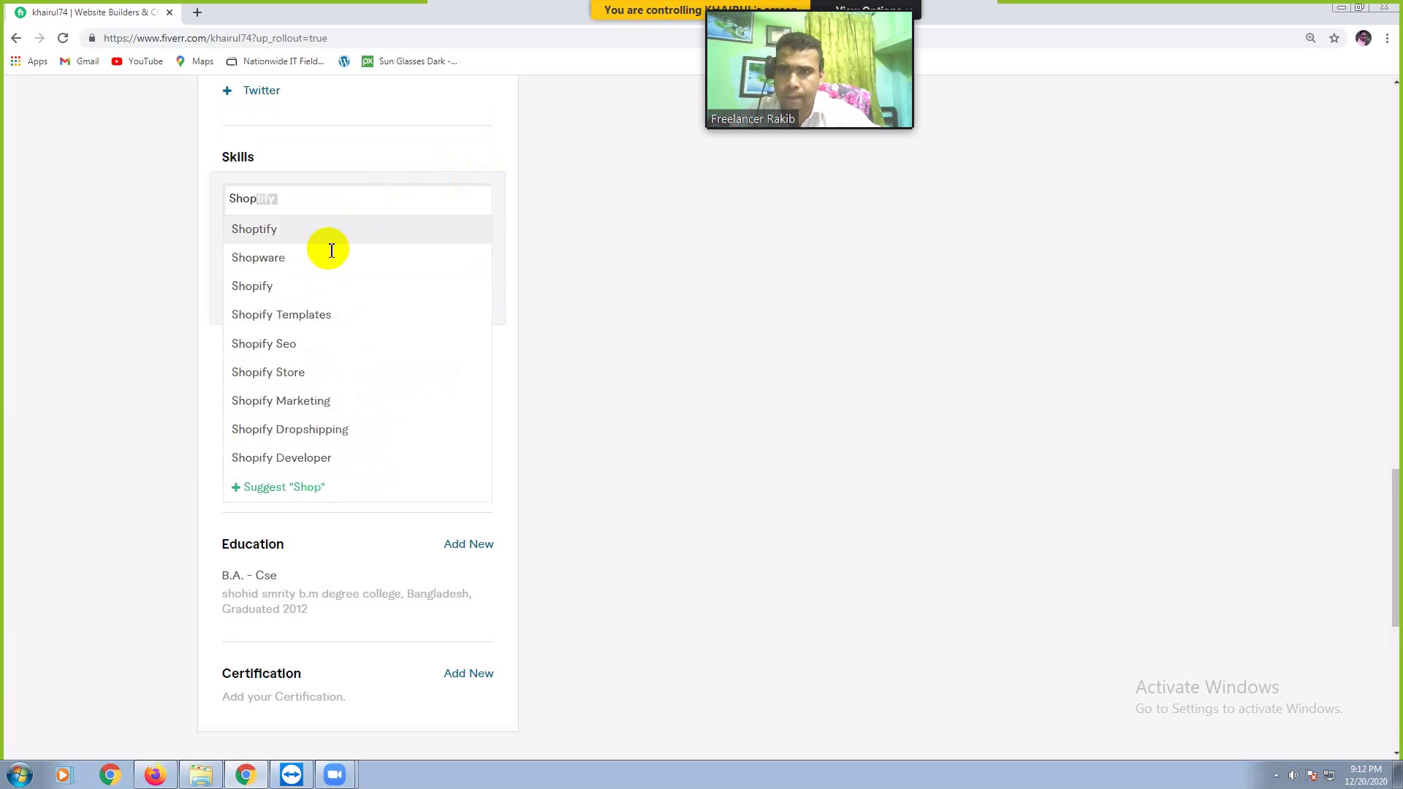
pyautogui.write('ify')
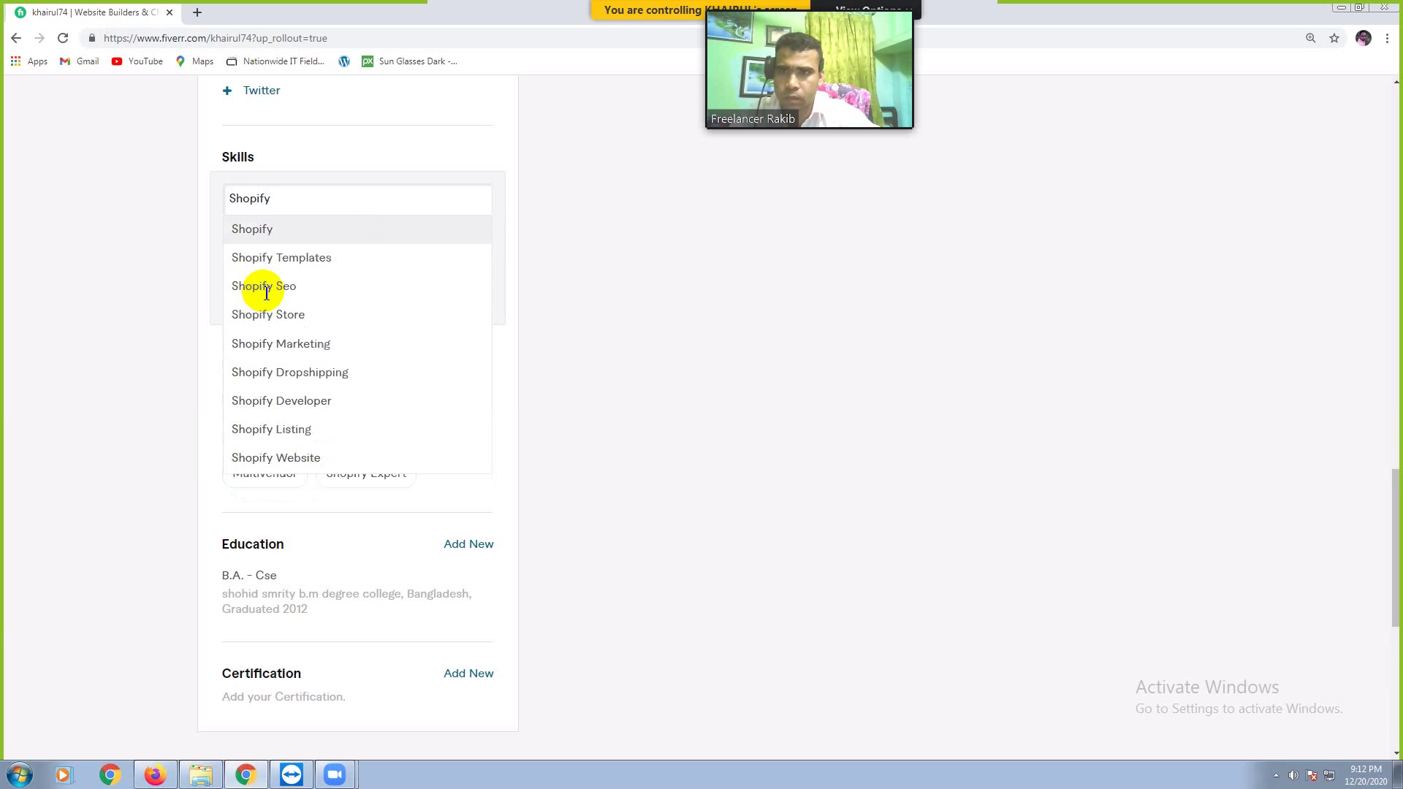
pyautogui.click(264, 231)
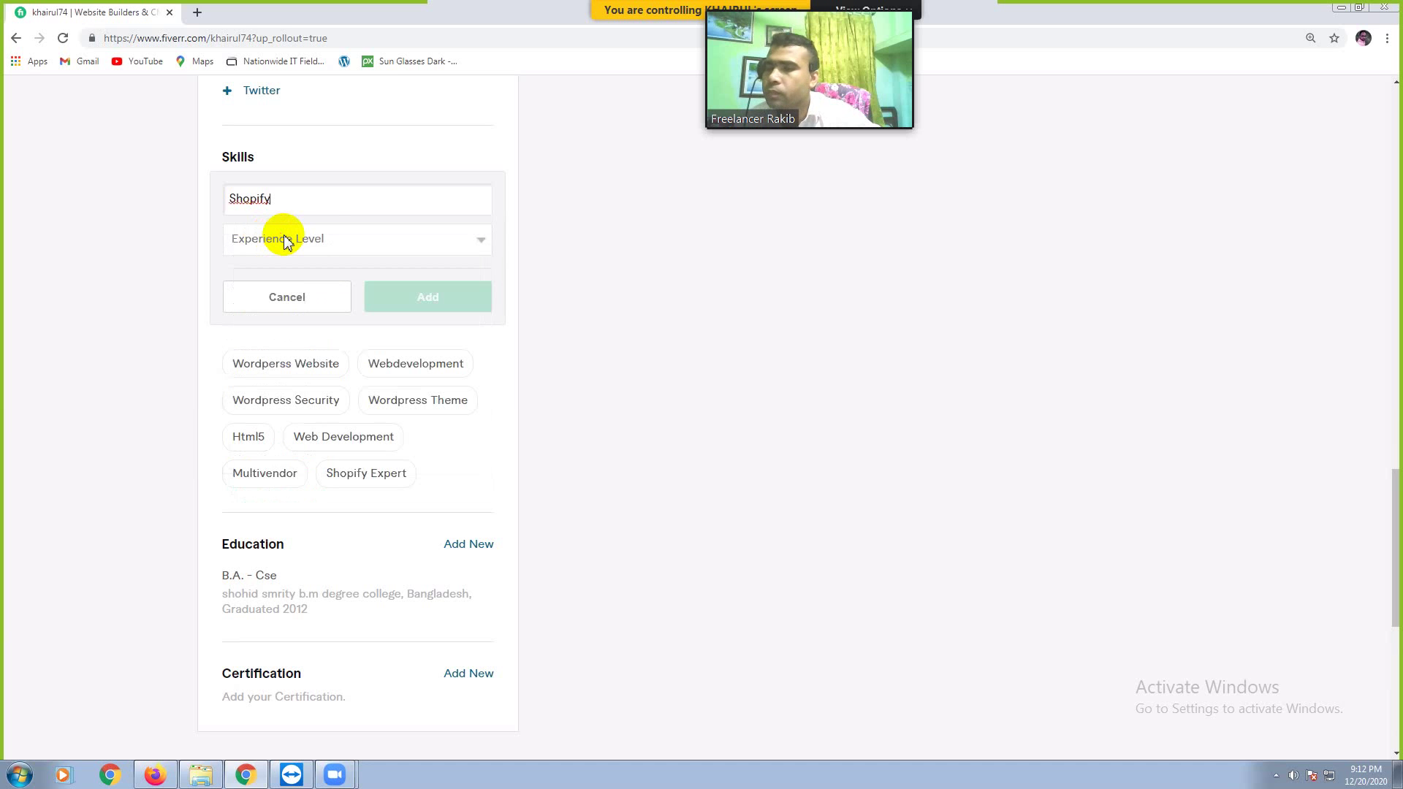
pyautogui.click(323, 235)
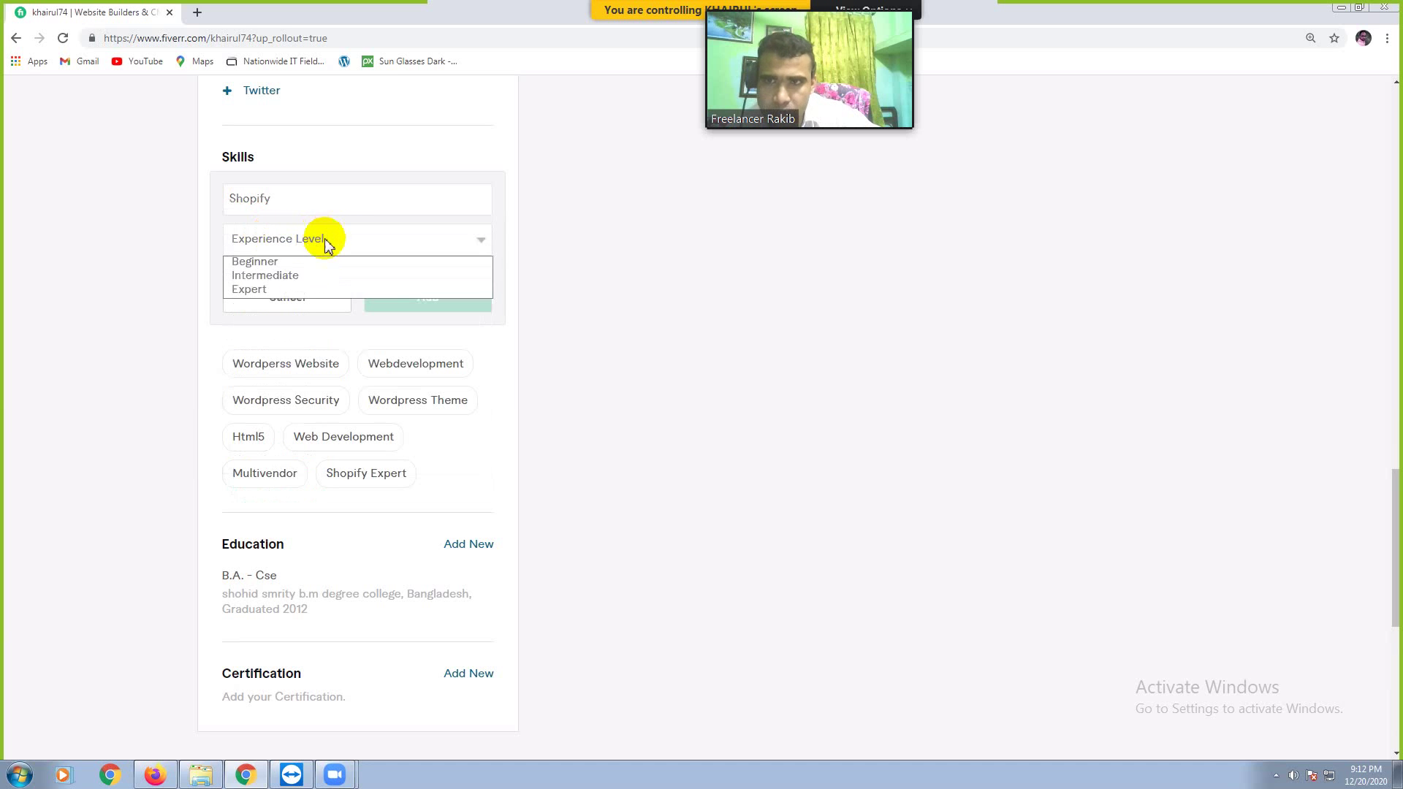
pyautogui.click(283, 291)
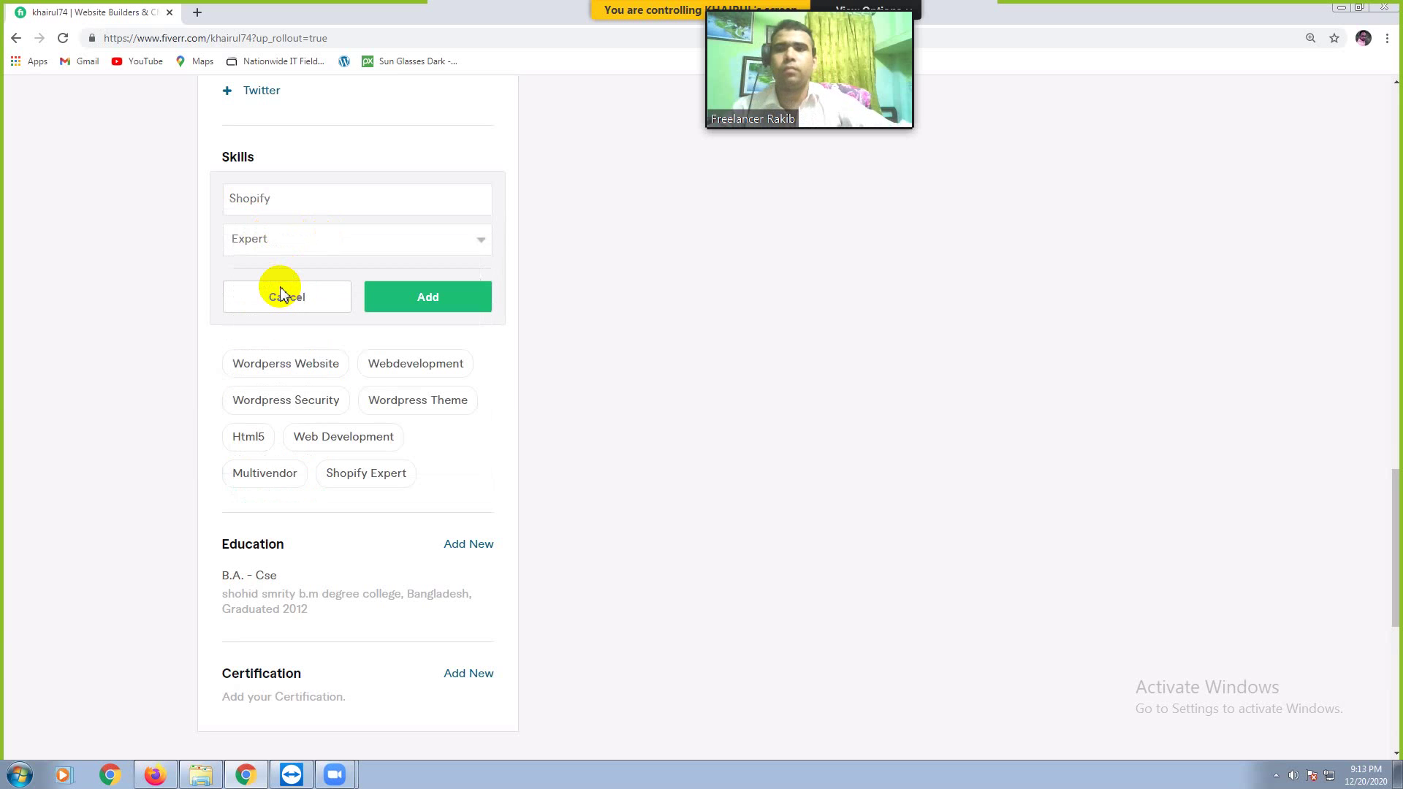
pyautogui.click(419, 299)
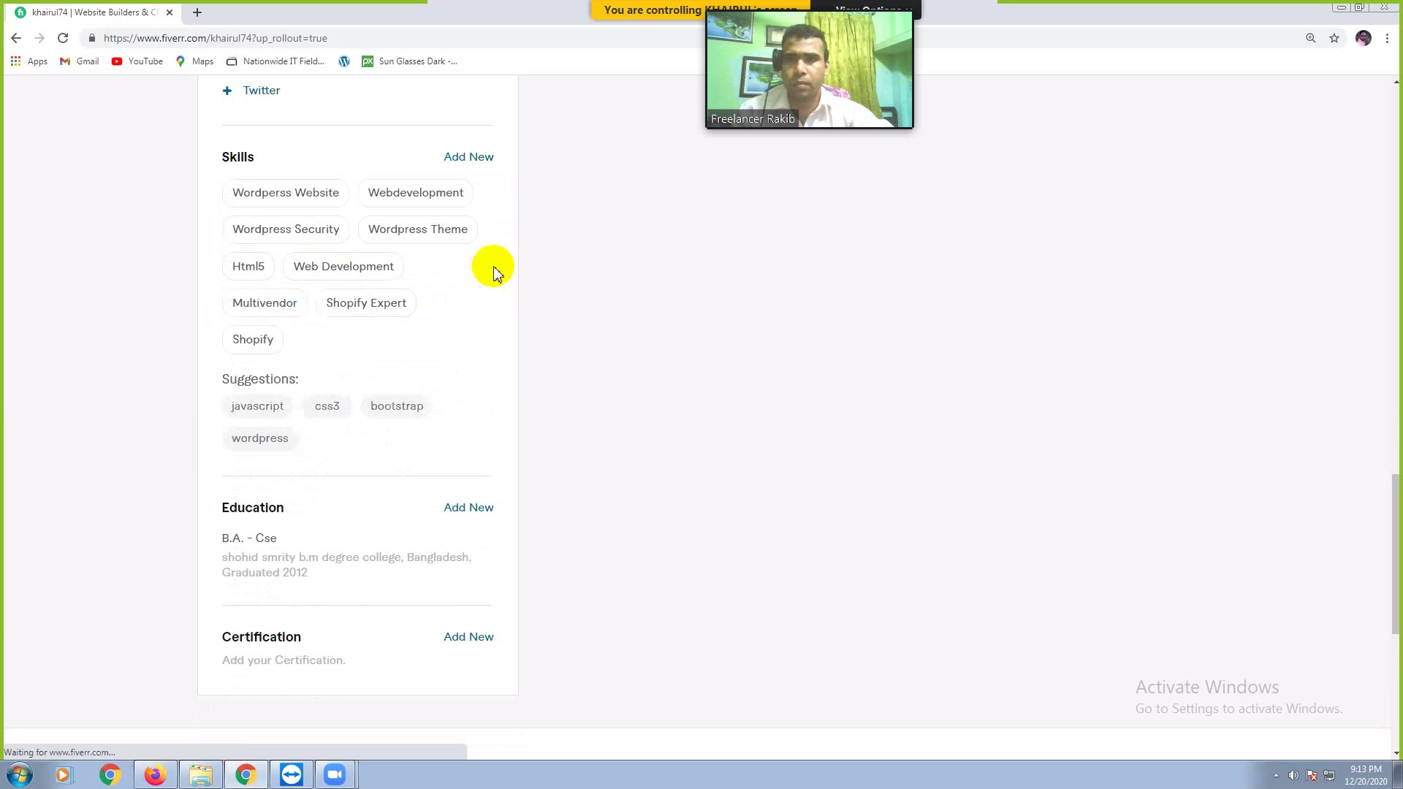
# - Add a new Shopify Store skill to the profile, choosing Expert as its experience level
pyautogui.click(481, 161)
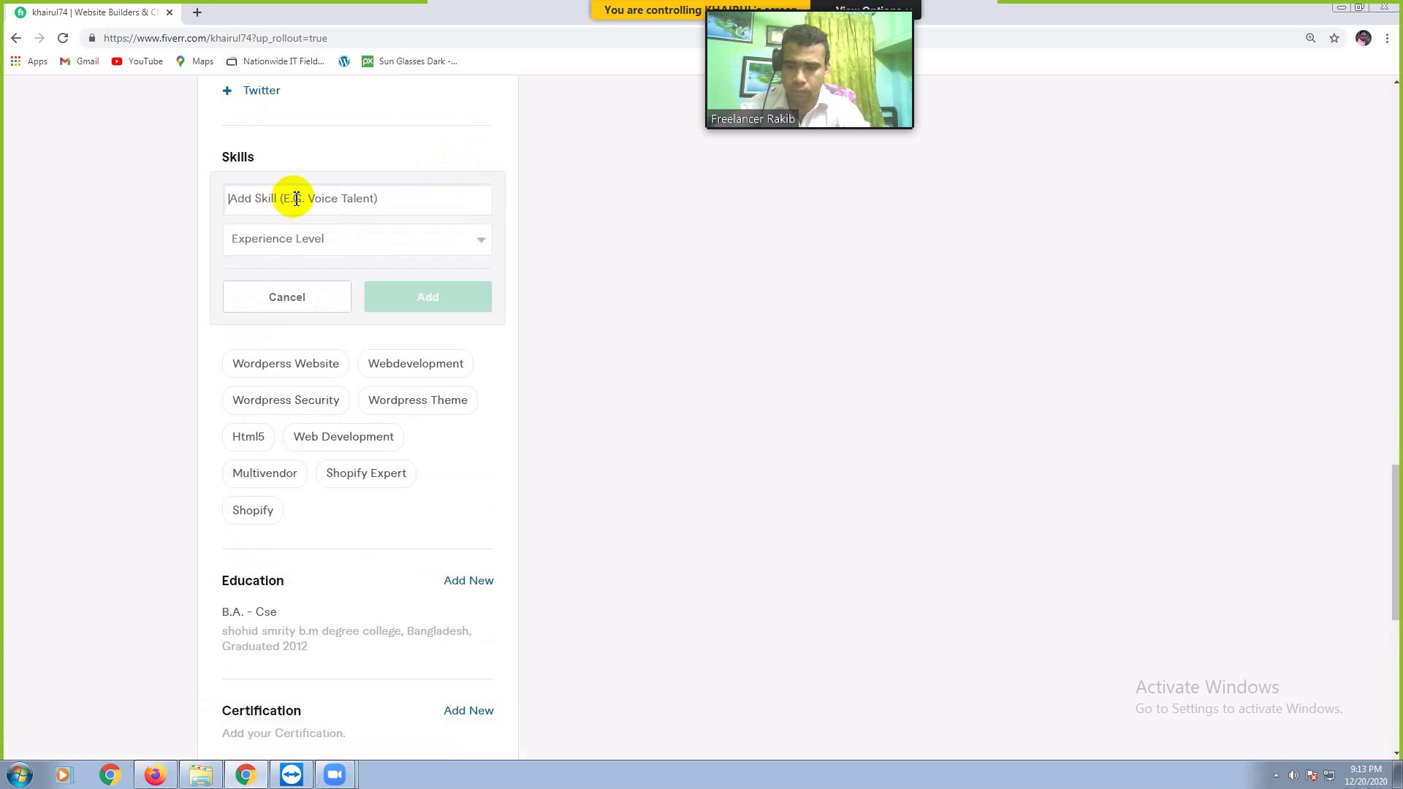
pyautogui.write('Sh')
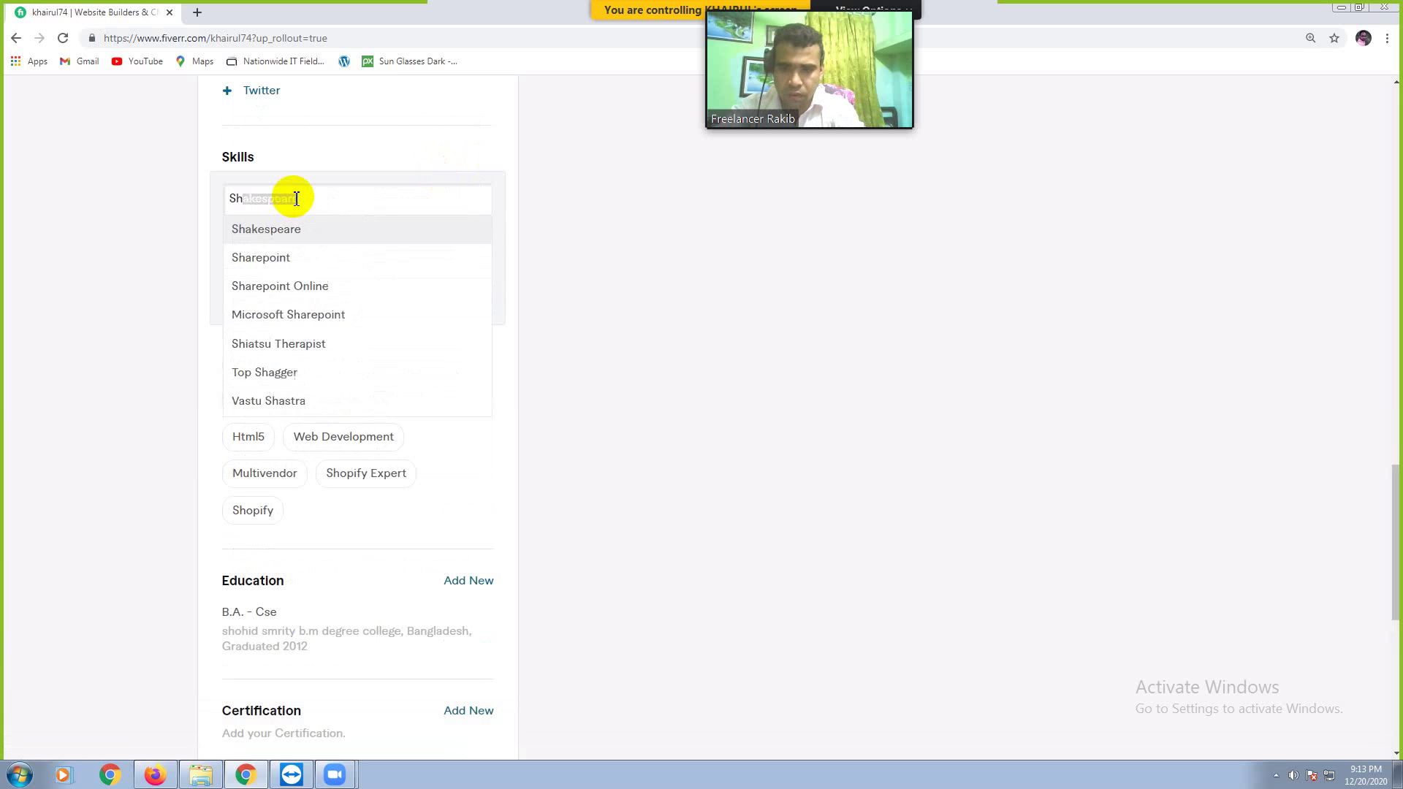
pyautogui.write('opi')
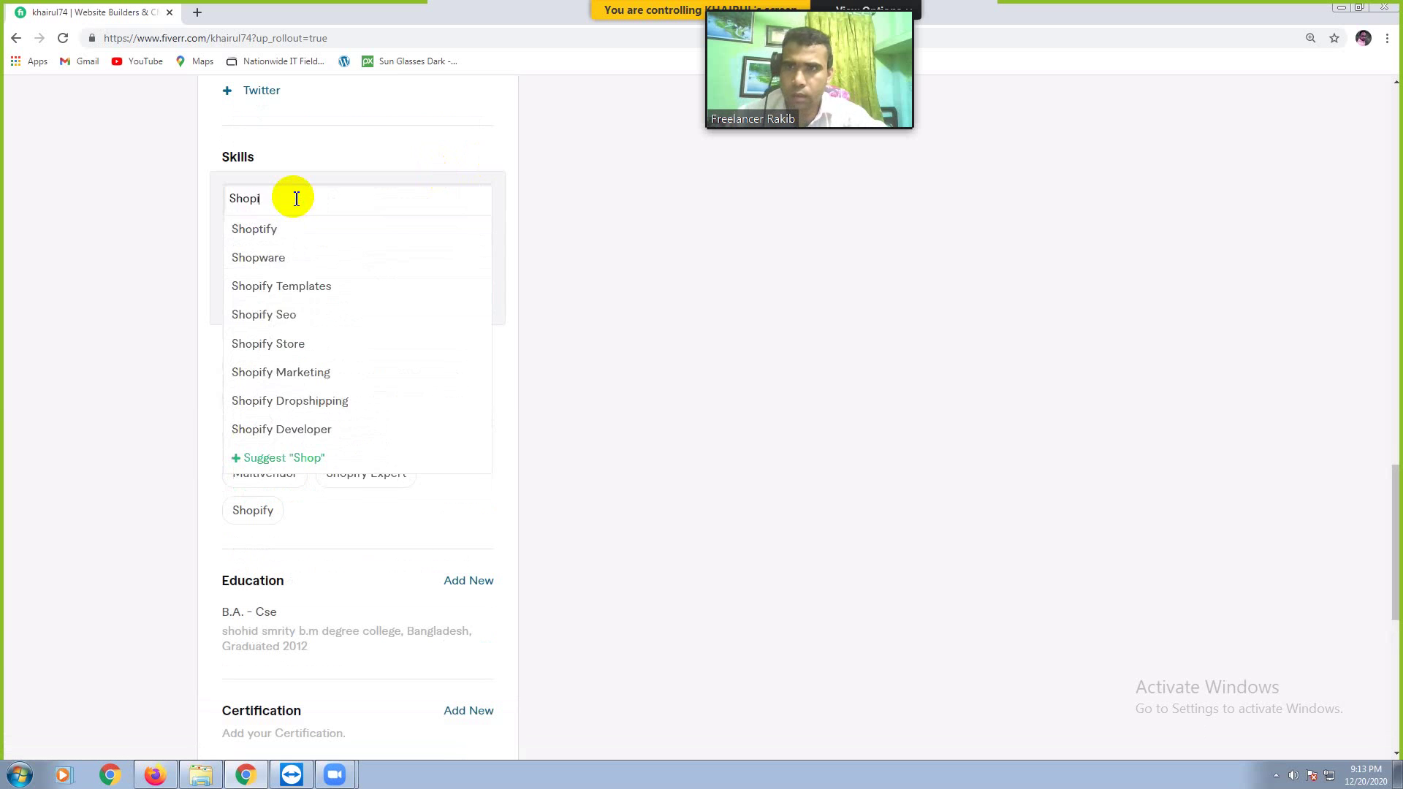
pyautogui.write('fy Store')
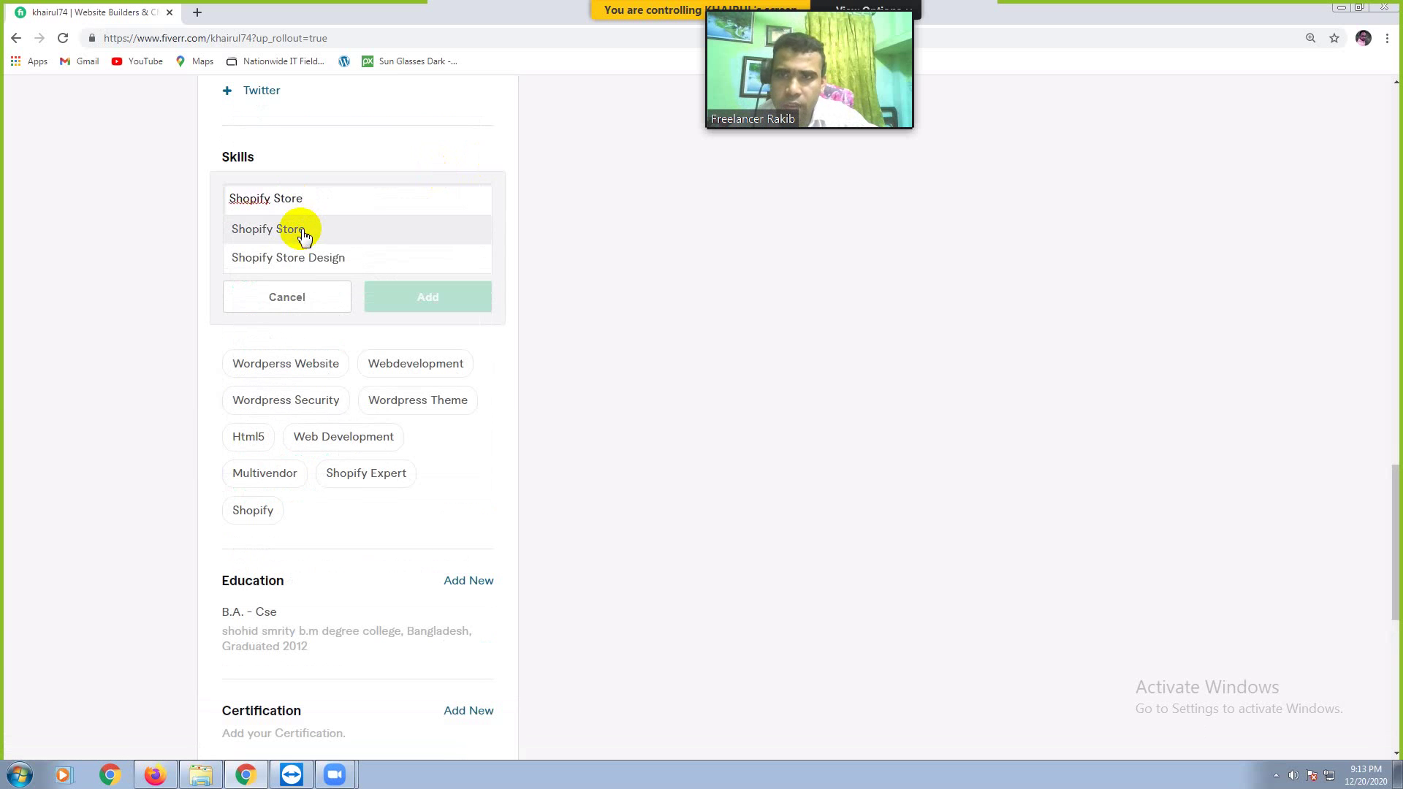
pyautogui.click(304, 233)
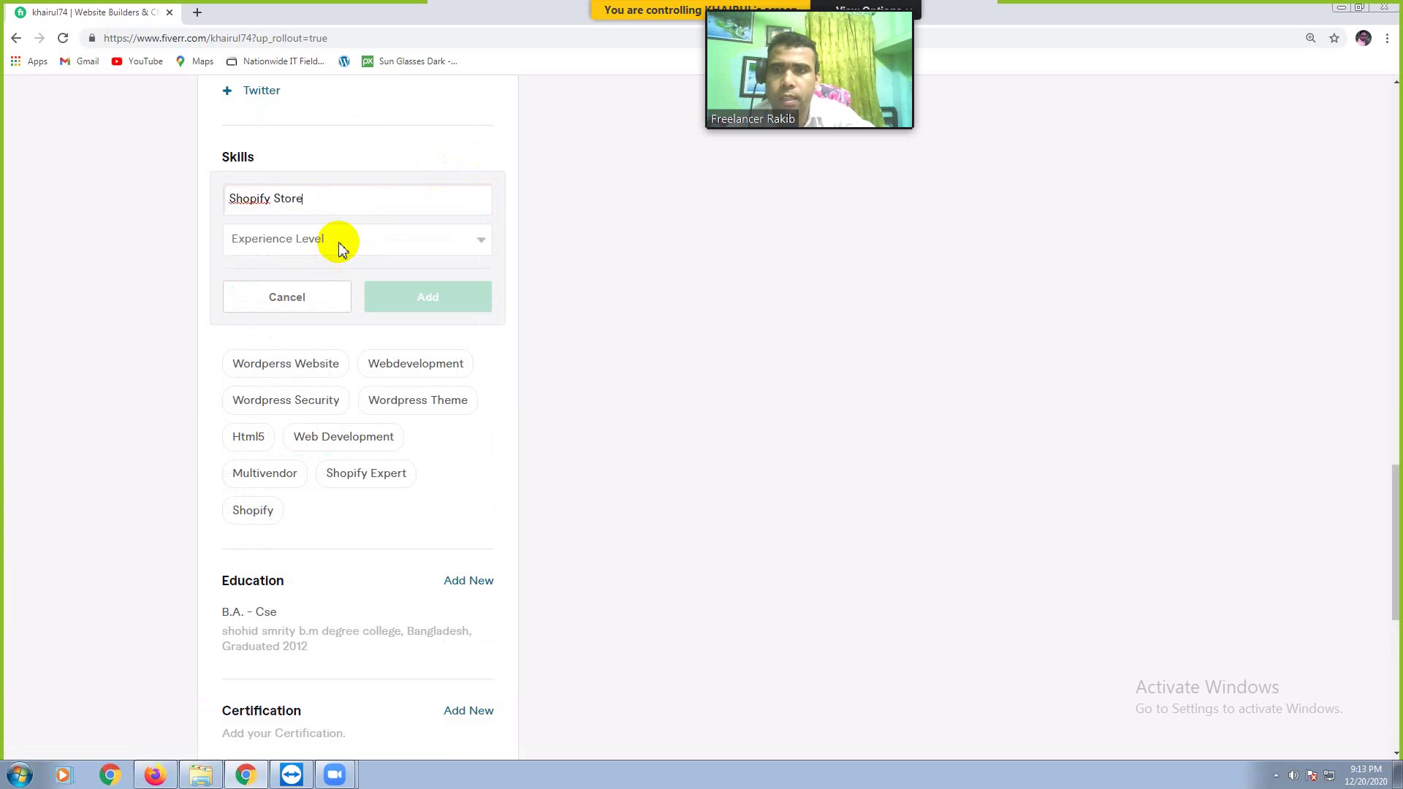
pyautogui.click(338, 247)
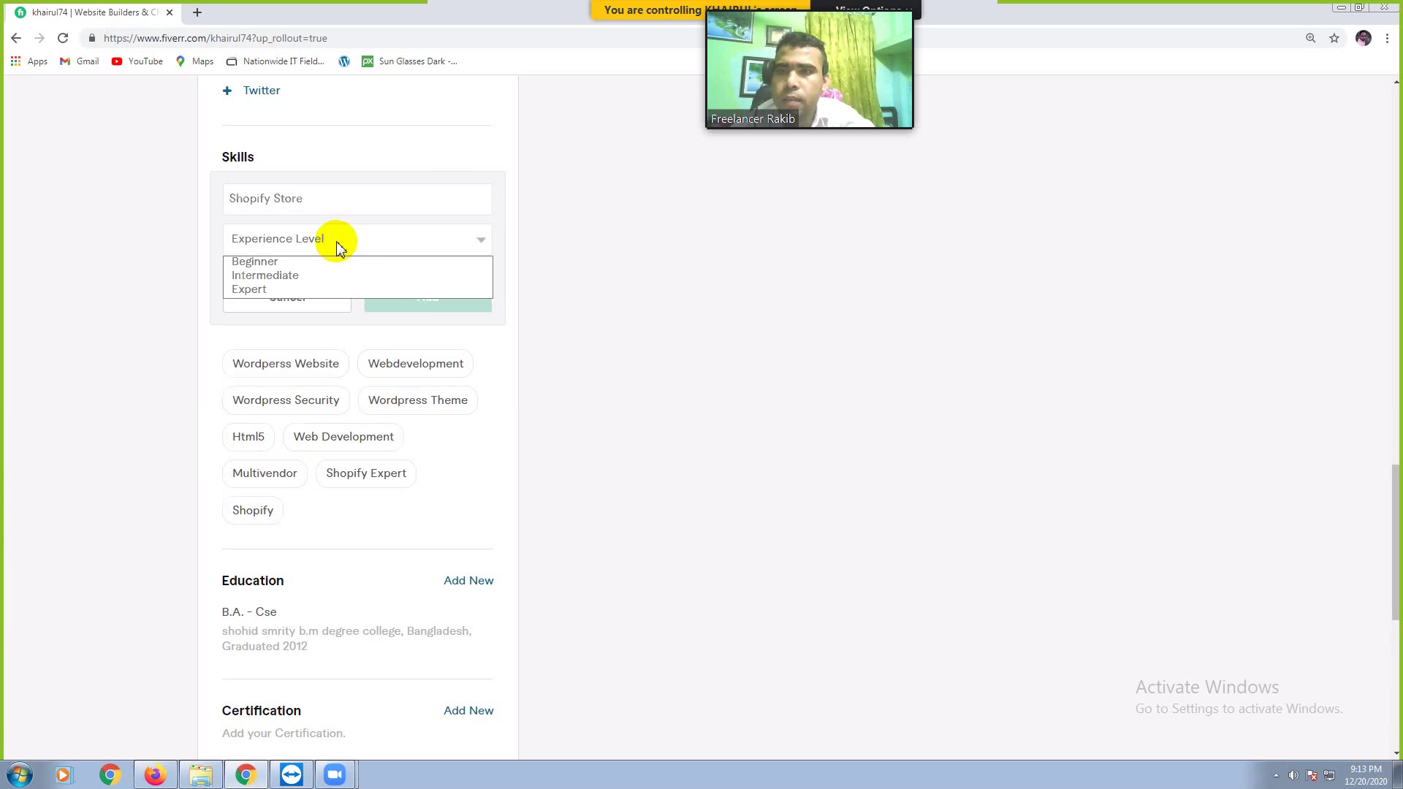
pyautogui.click(252, 289)
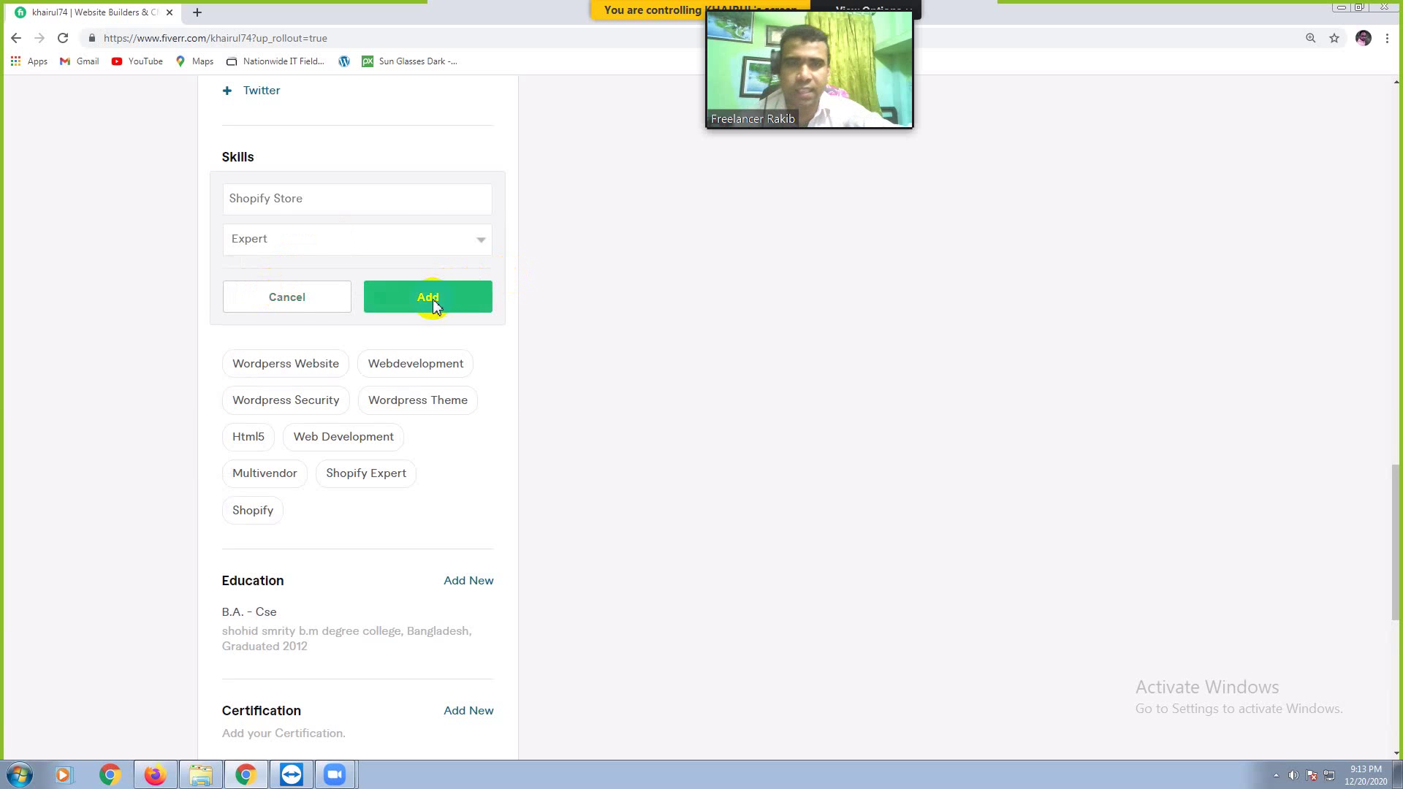
pyautogui.click(432, 300)
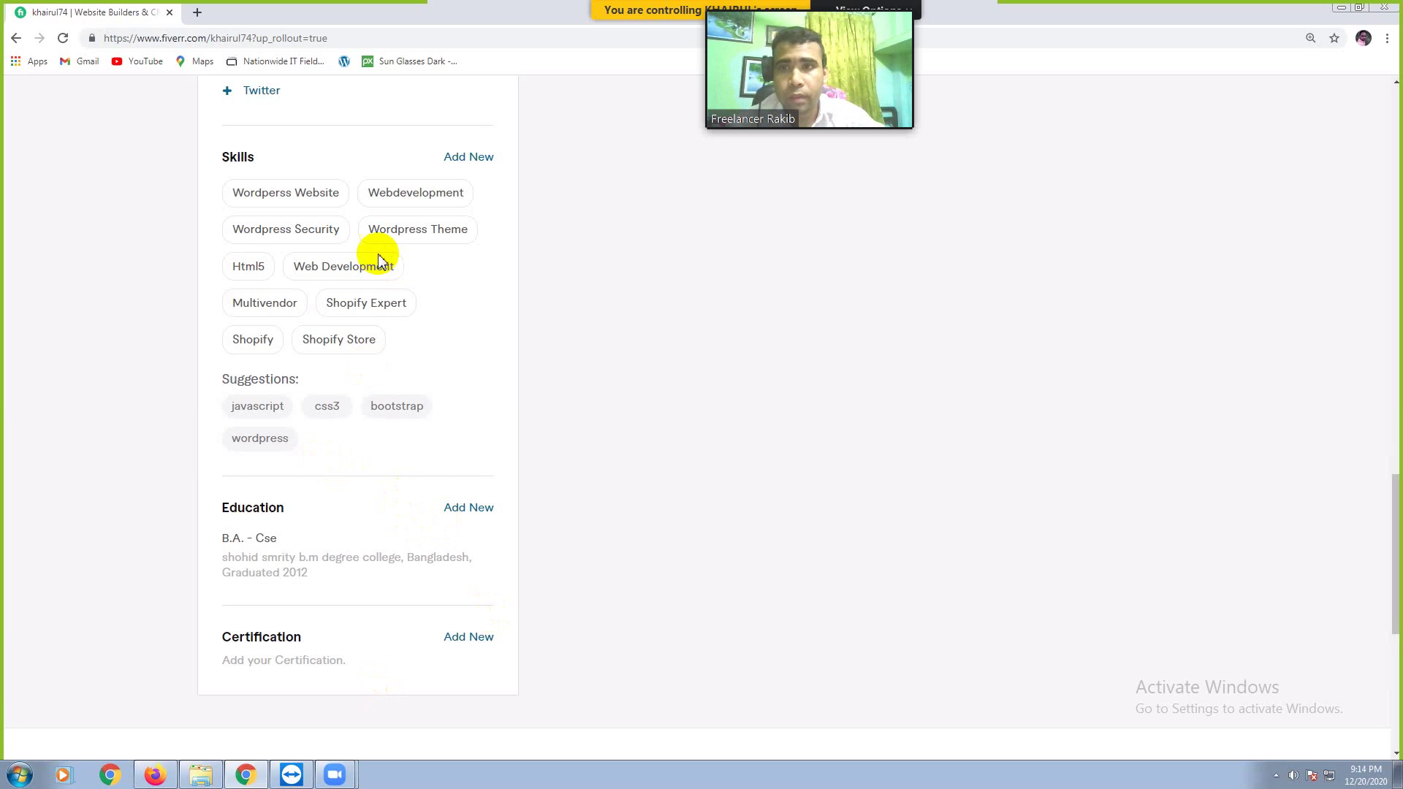
# - Add the listed Shopify Dropshipping skill to the profile with the experience level Intermediate
pyautogui.click(472, 156)
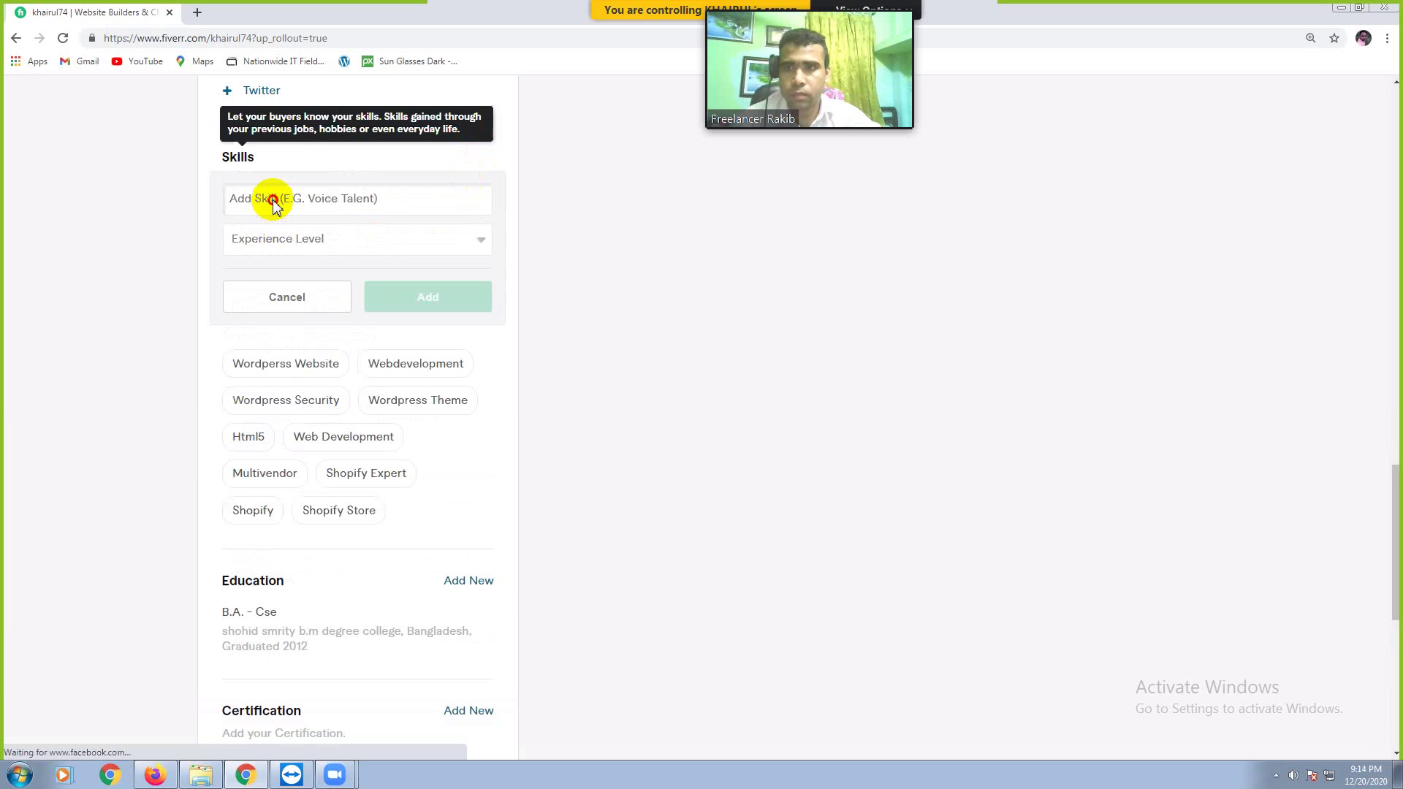
pyautogui.click(274, 204)
pyautogui.write('S')
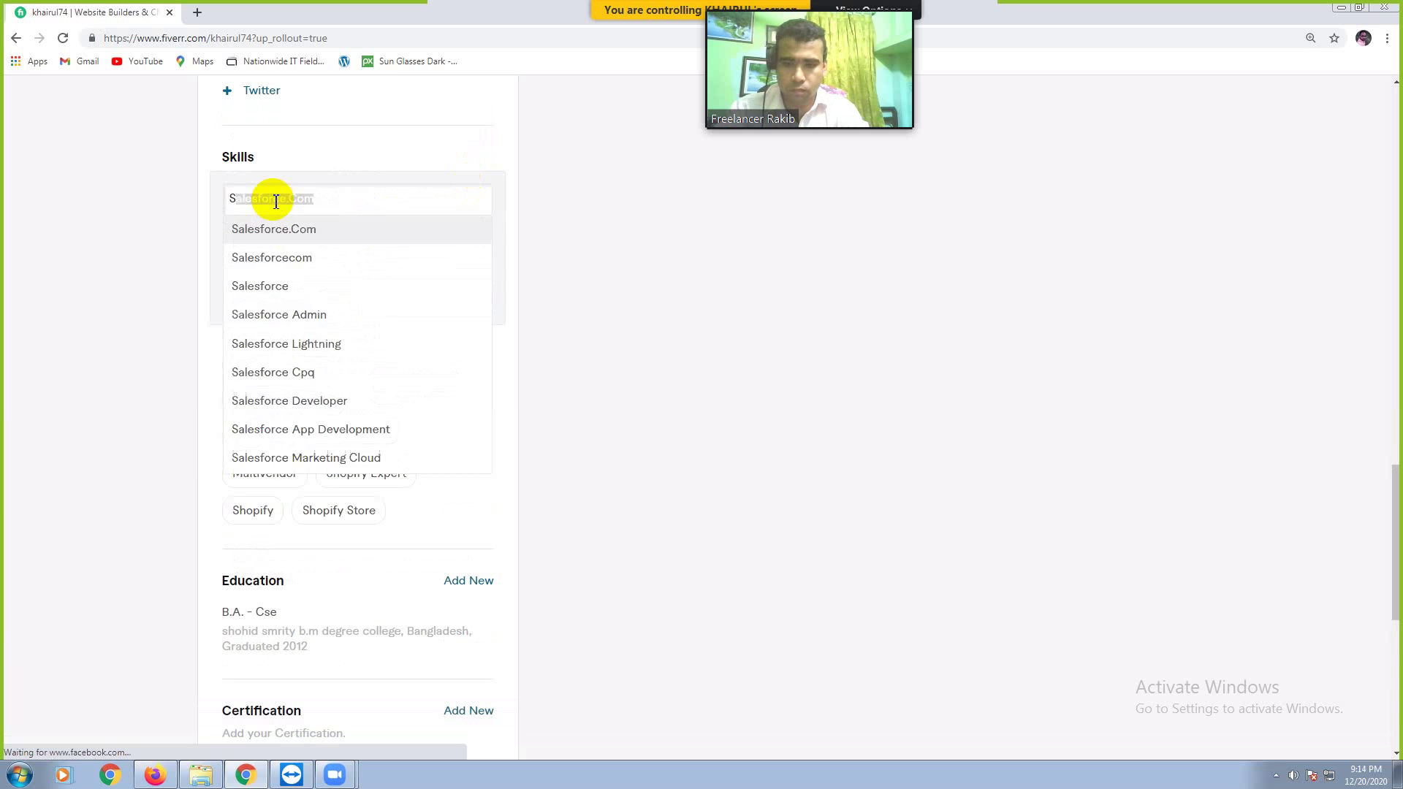
pyautogui.write('hopify')
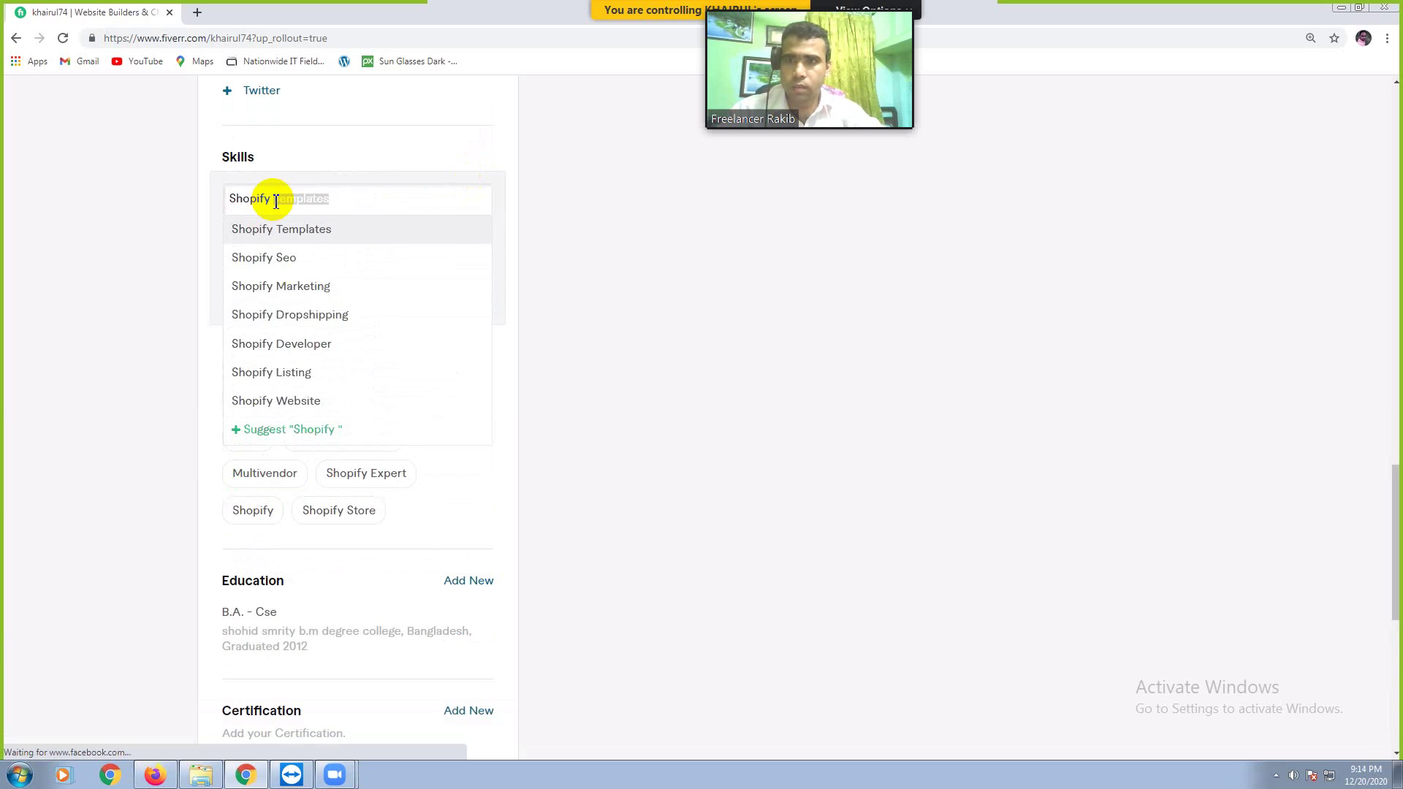
pyautogui.click(331, 320)
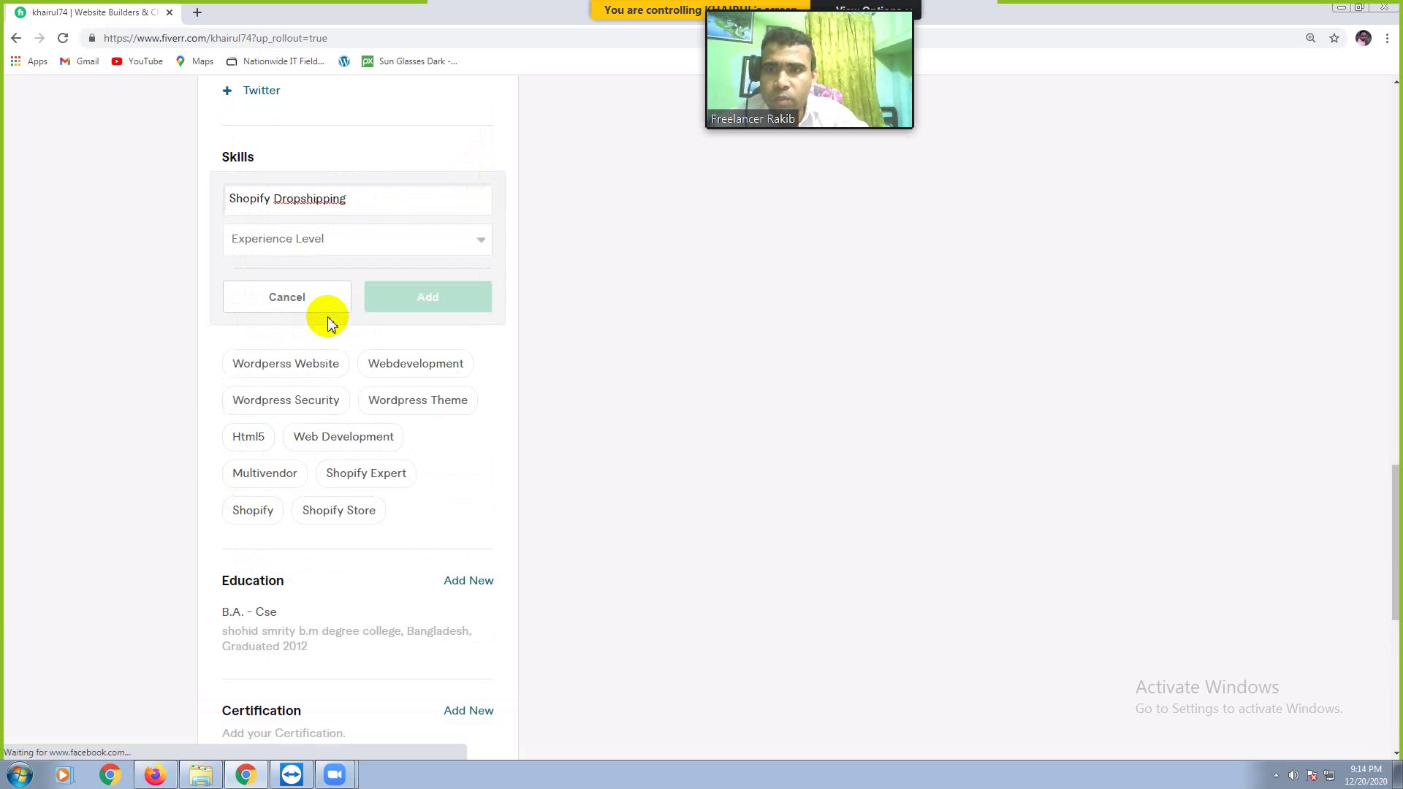
pyautogui.click(312, 242)
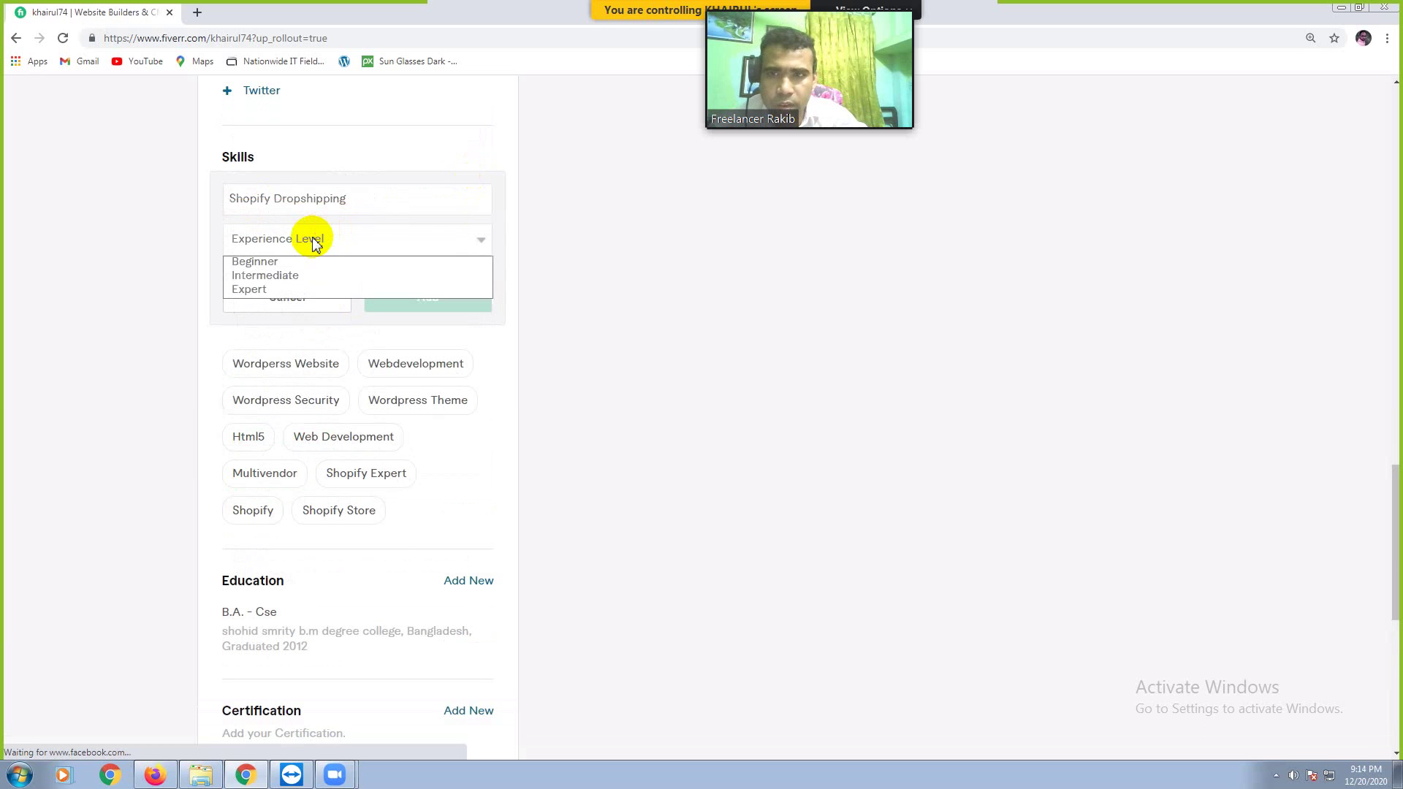
pyautogui.click(291, 275)
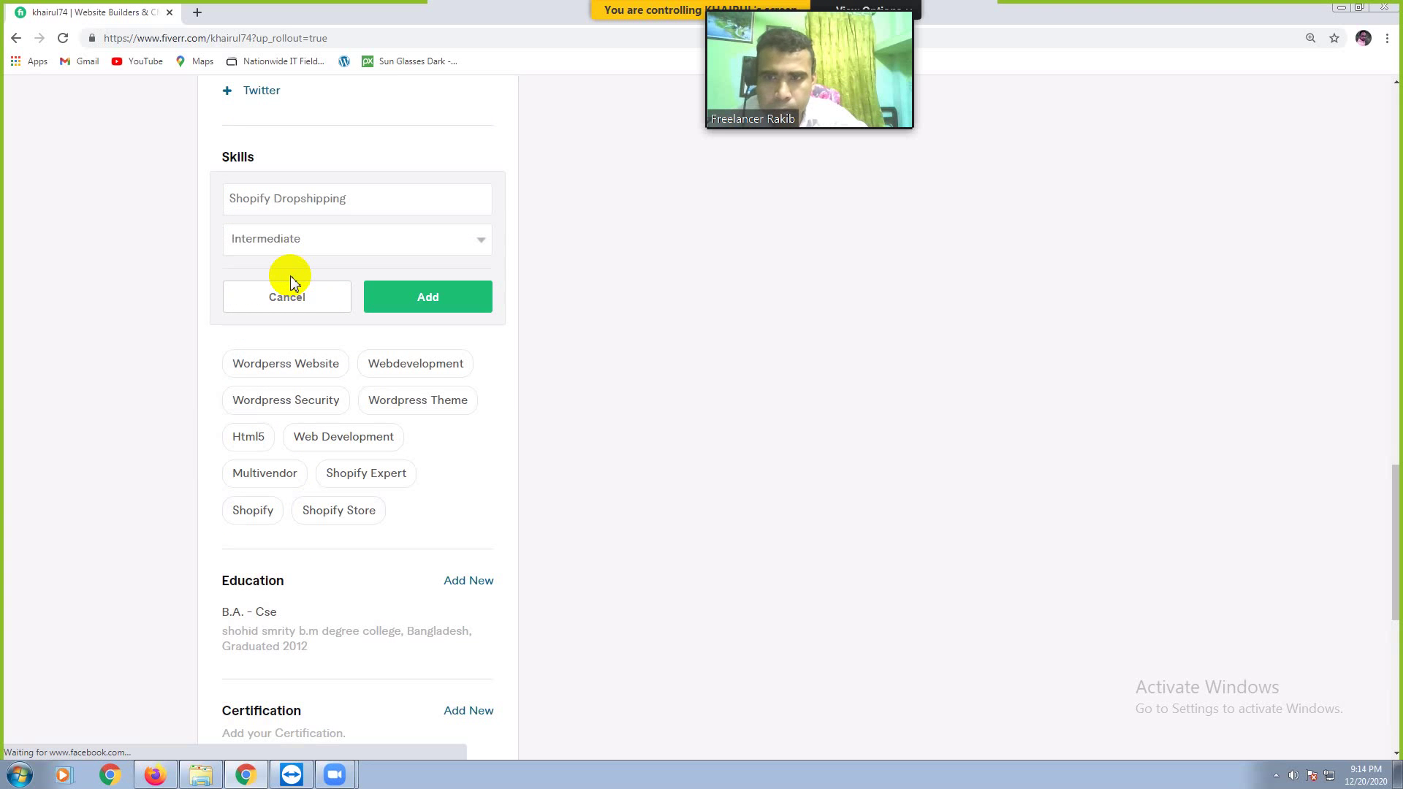
pyautogui.click(426, 302)
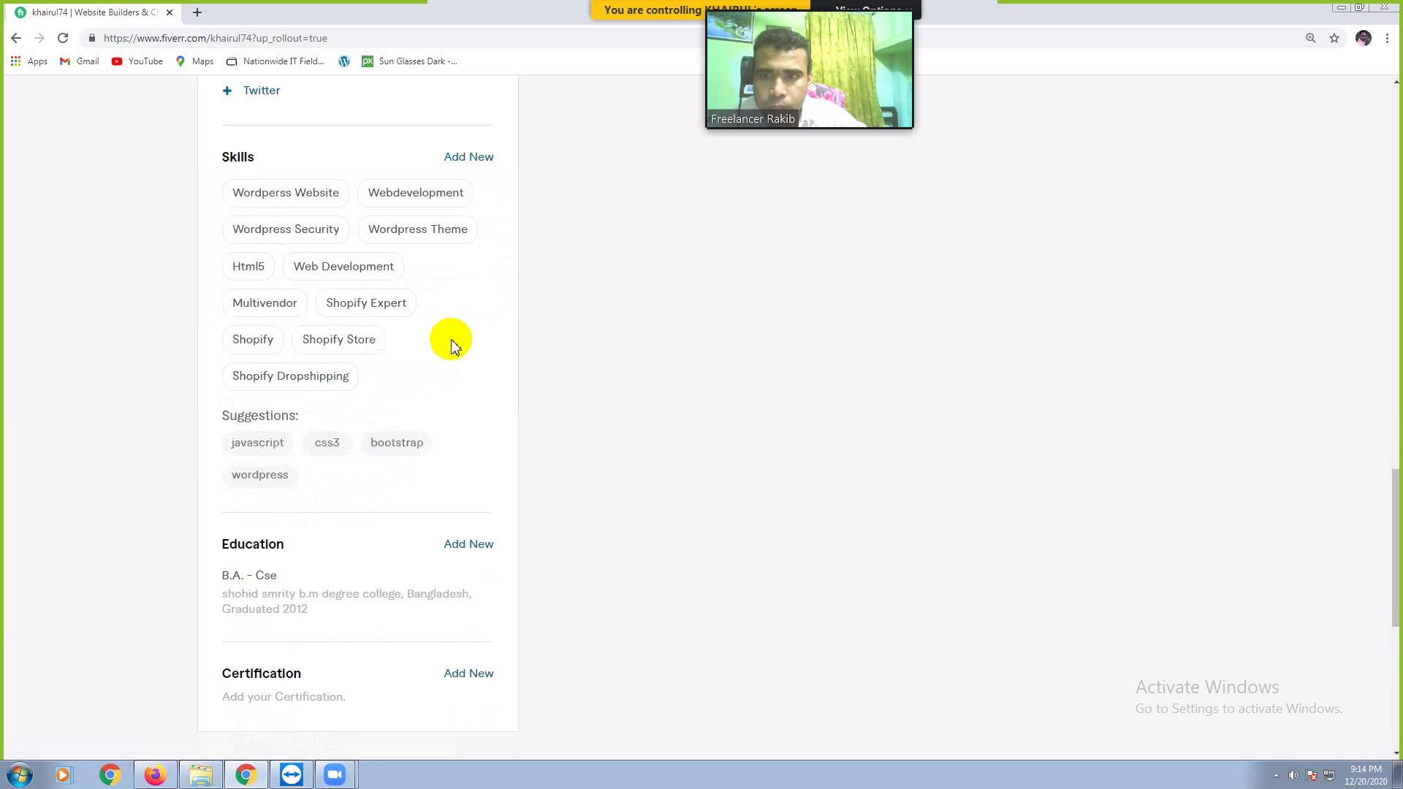
# - Add the listed Shopify Website skill to the Skills section with the Expert experience level
pyautogui.scroll(2, 470, 241)
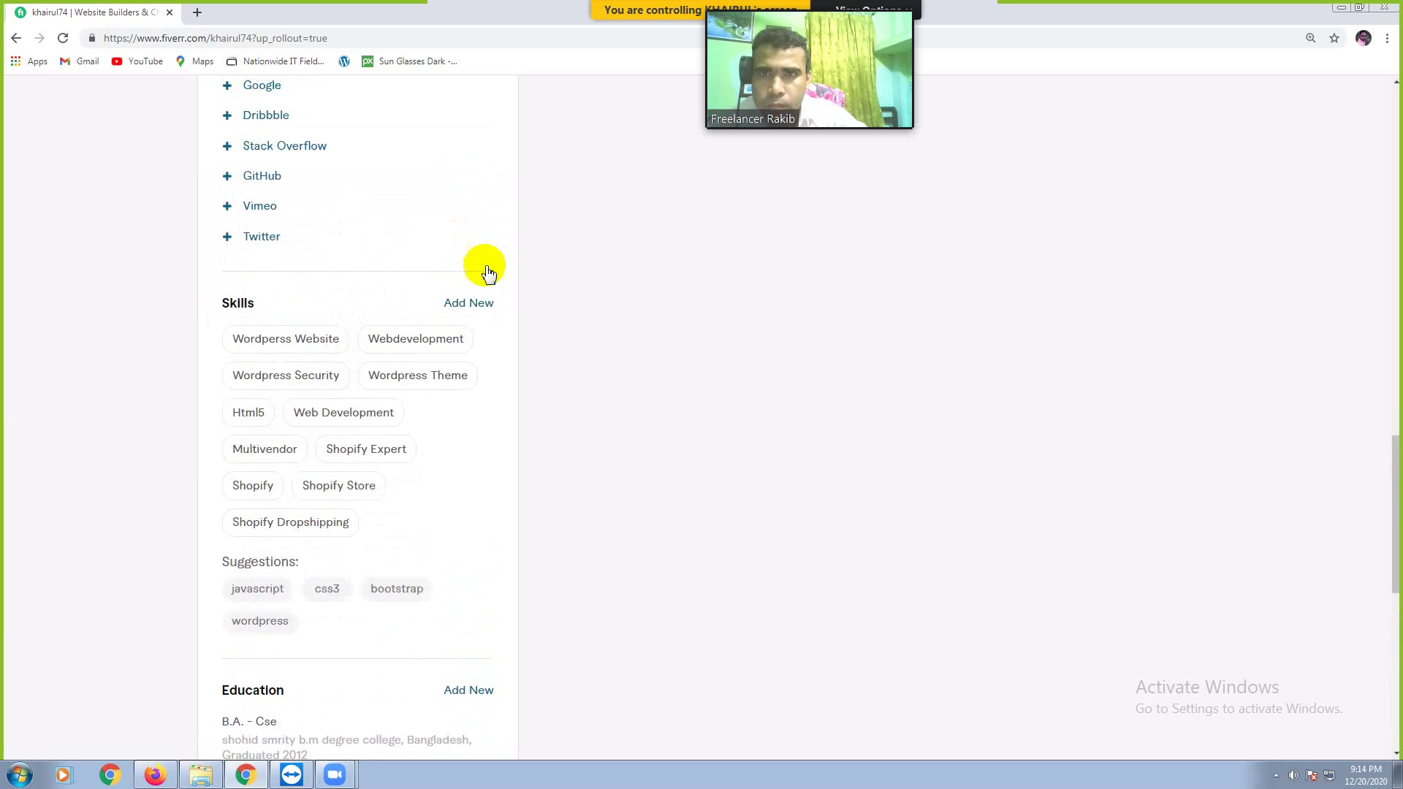
pyautogui.click(474, 313)
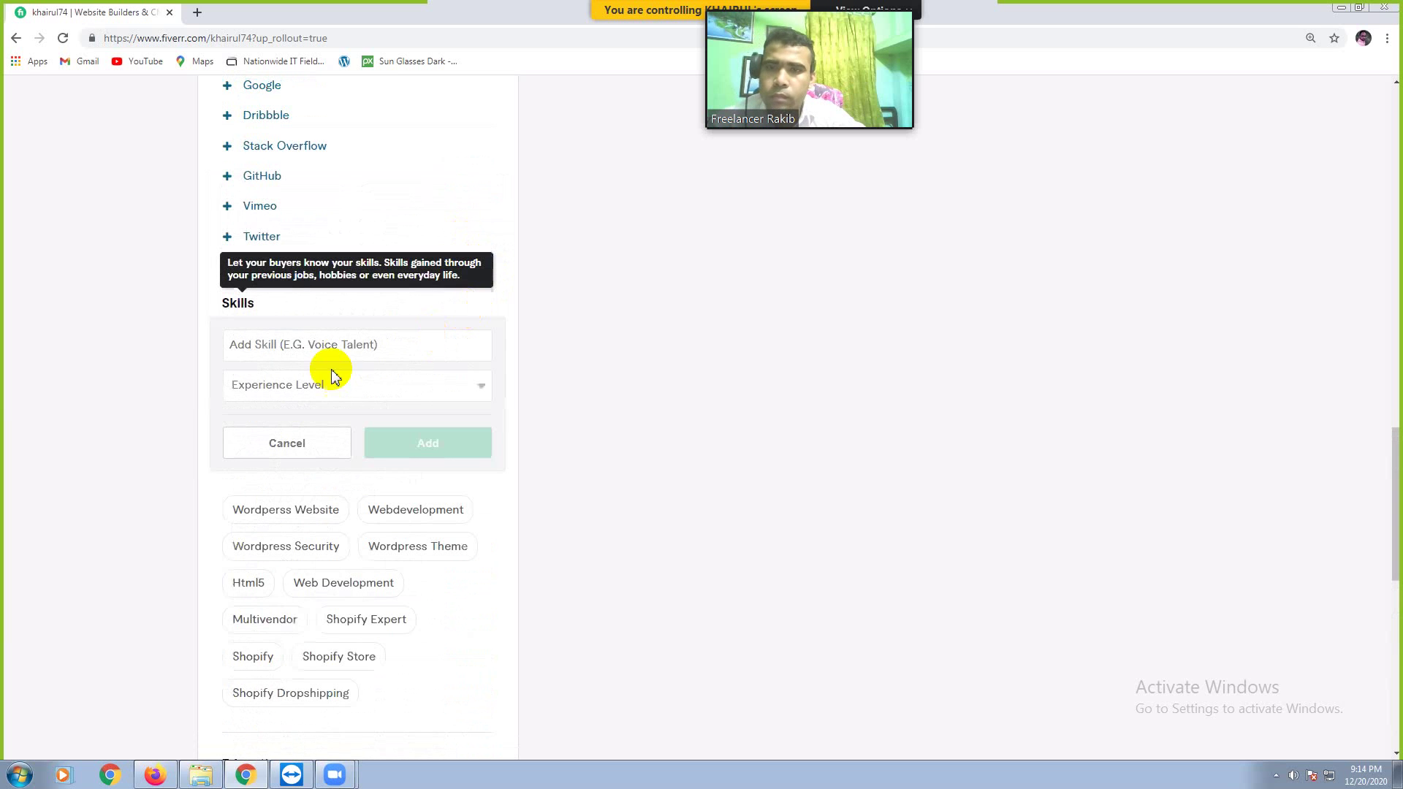
pyautogui.click(315, 350)
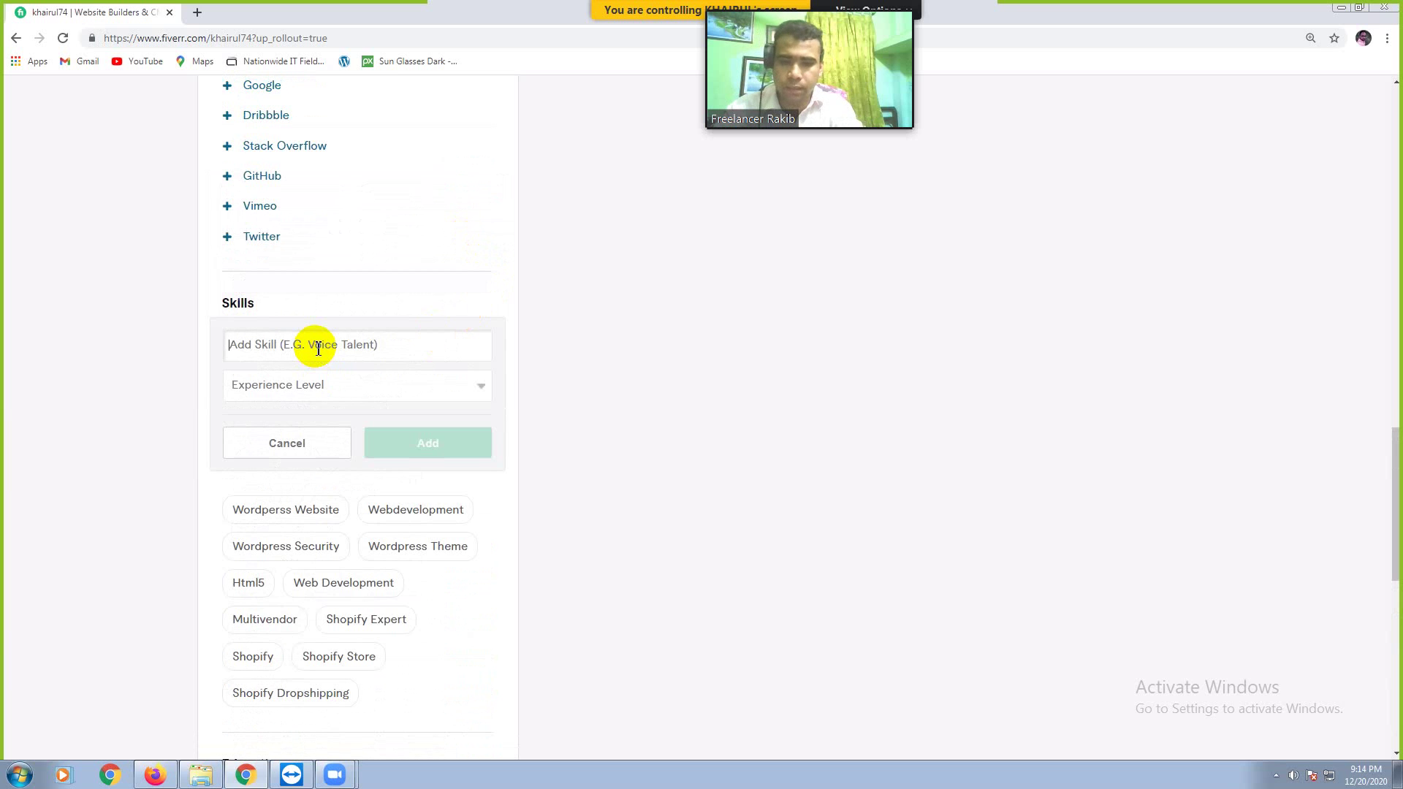
pyautogui.write('Shopify')
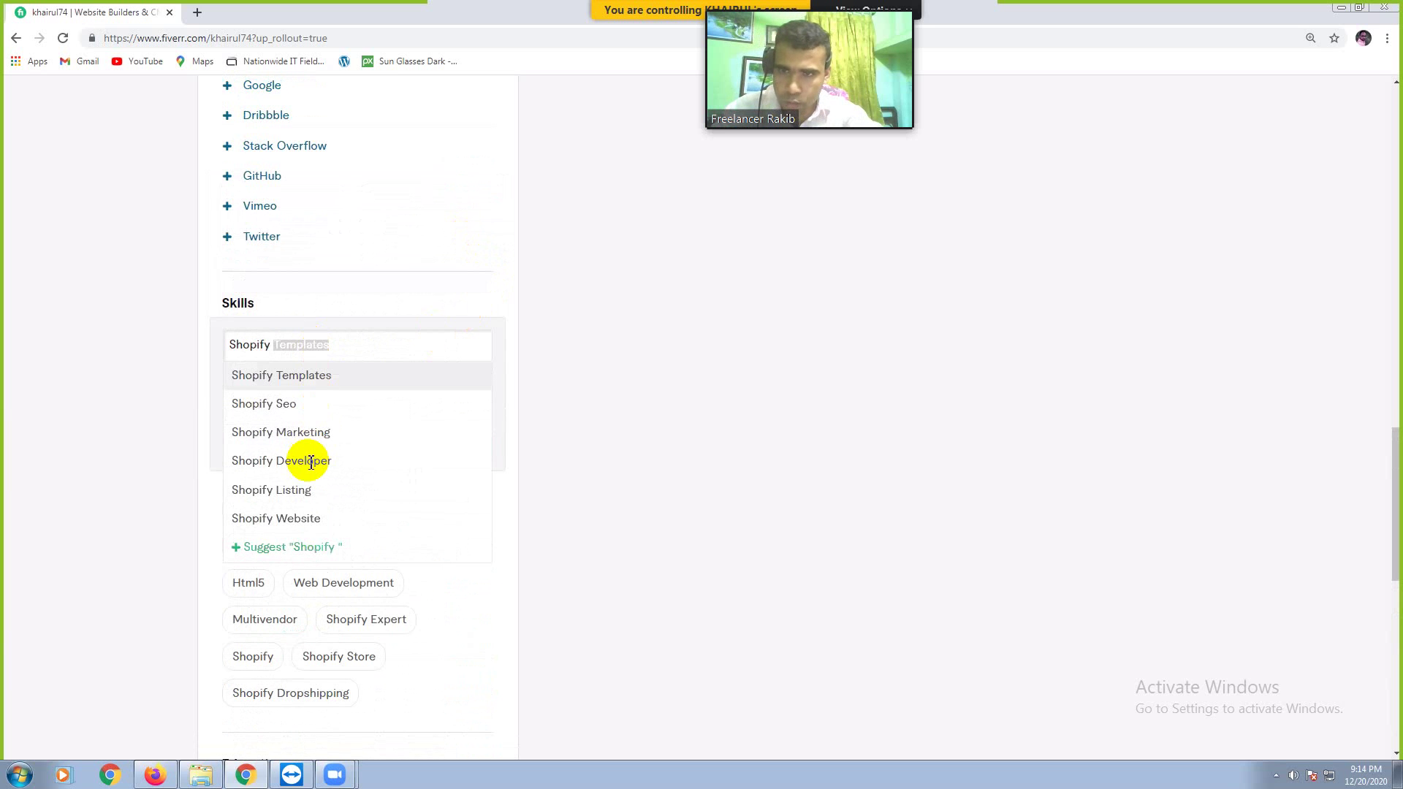
pyautogui.click(295, 524)
pyautogui.click(294, 524)
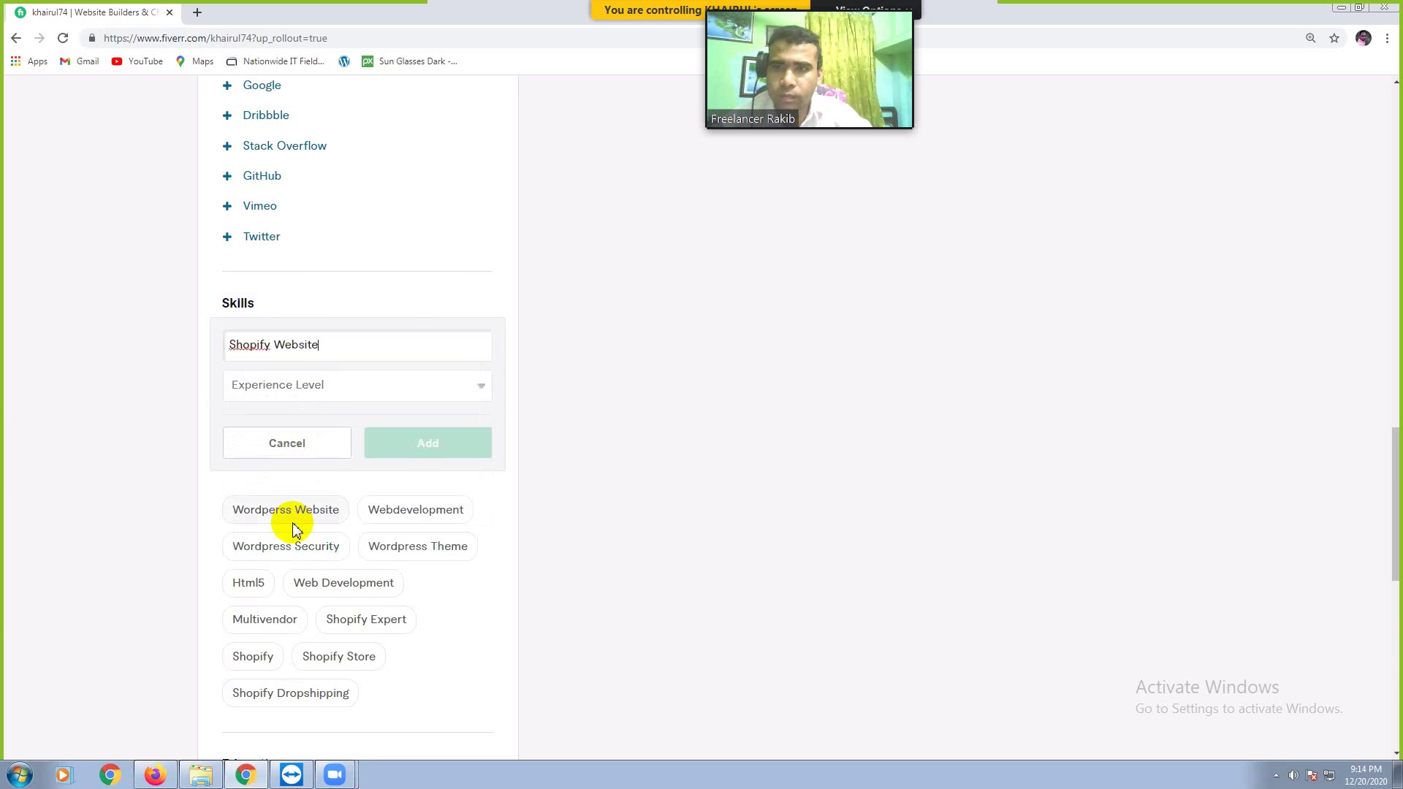
pyautogui.click(331, 387)
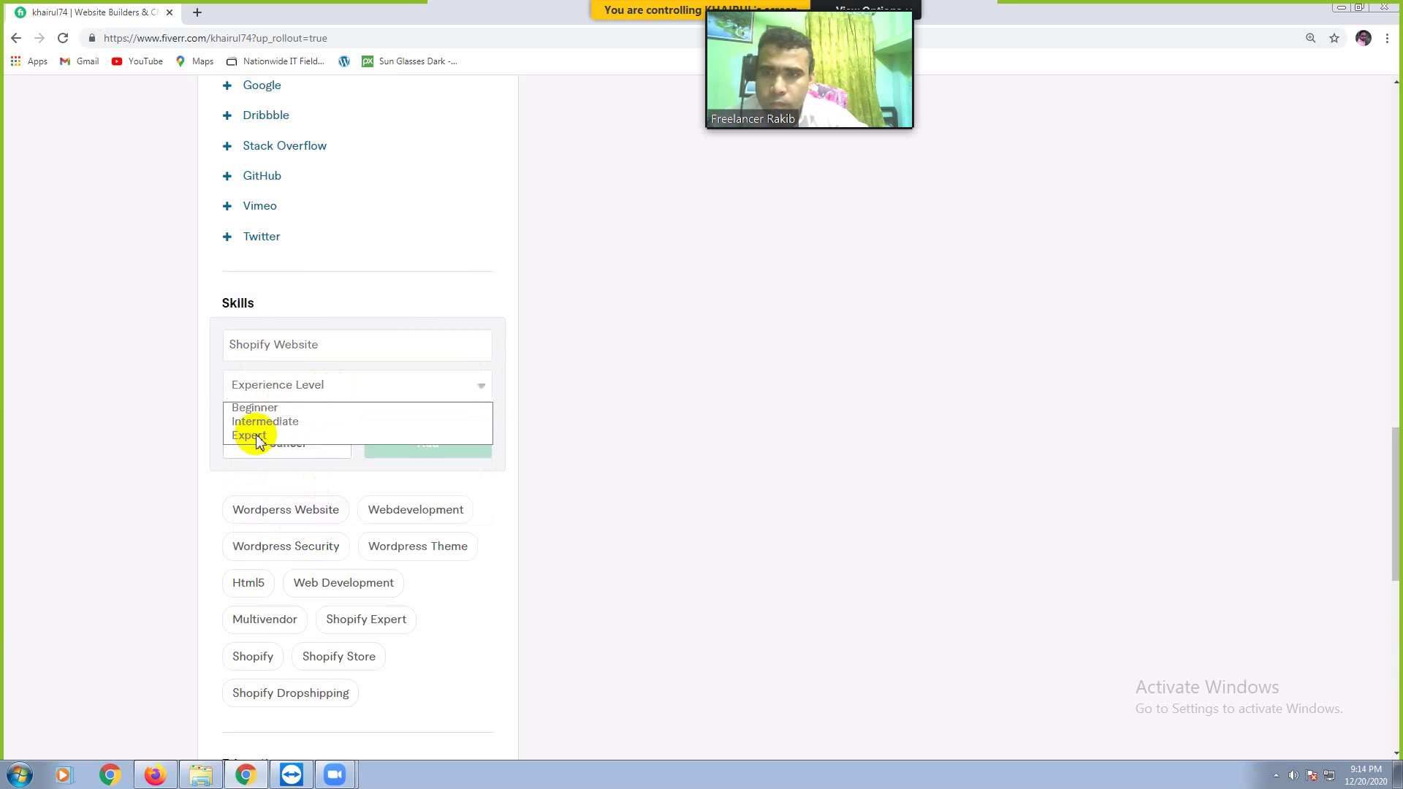
pyautogui.click(256, 435)
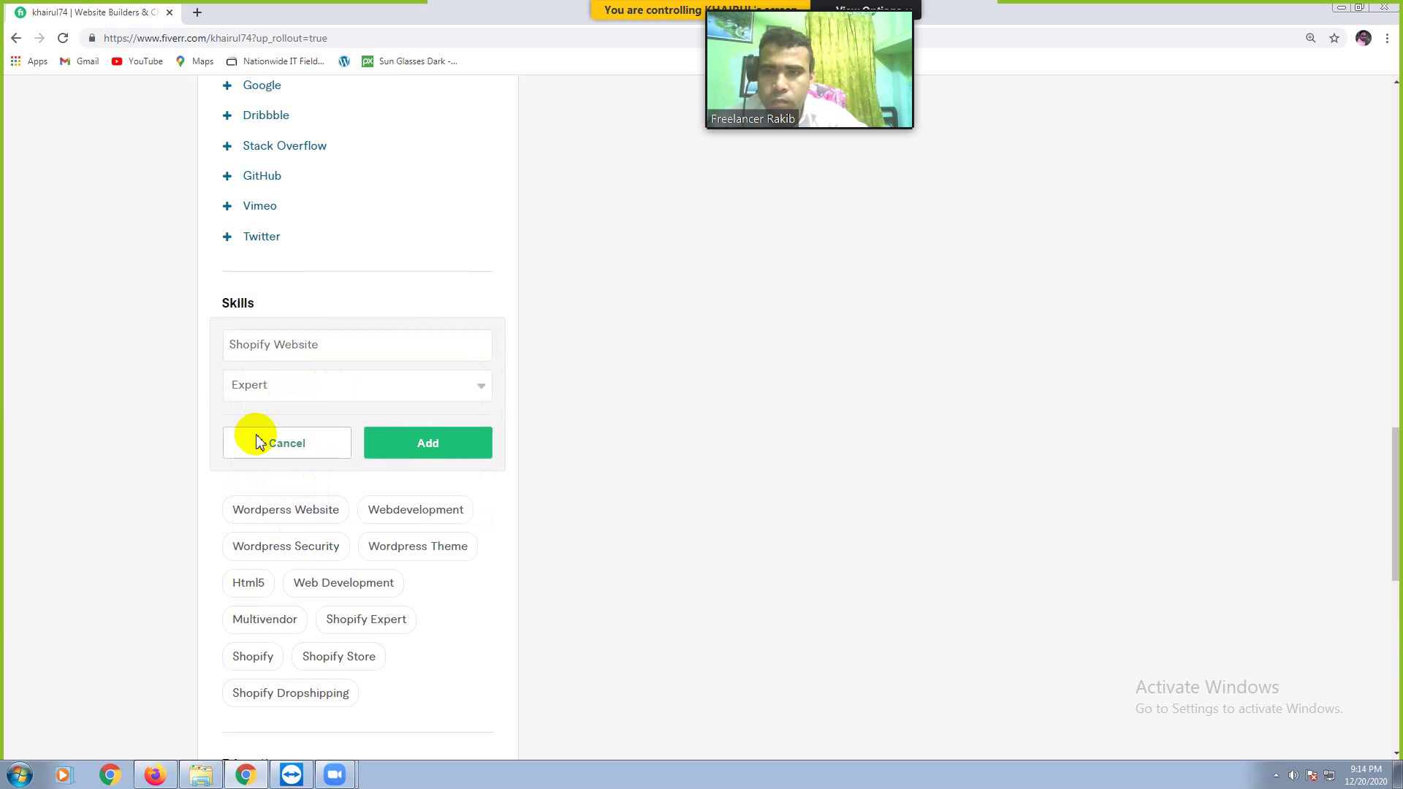
pyautogui.click(434, 450)
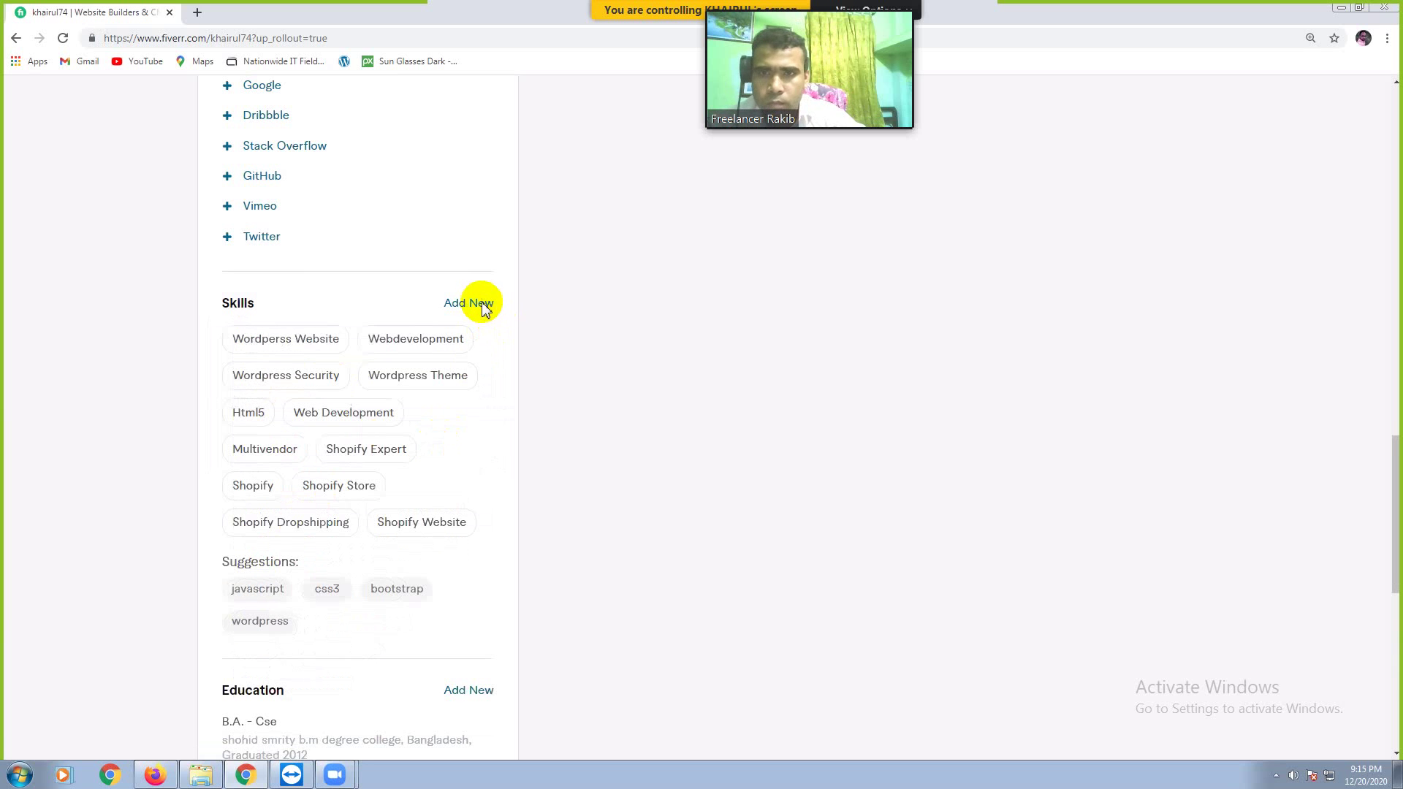
# - Add the listed Shopify Website Design skill to the profile's Skills section with the experience level Expert
pyautogui.click(482, 307)
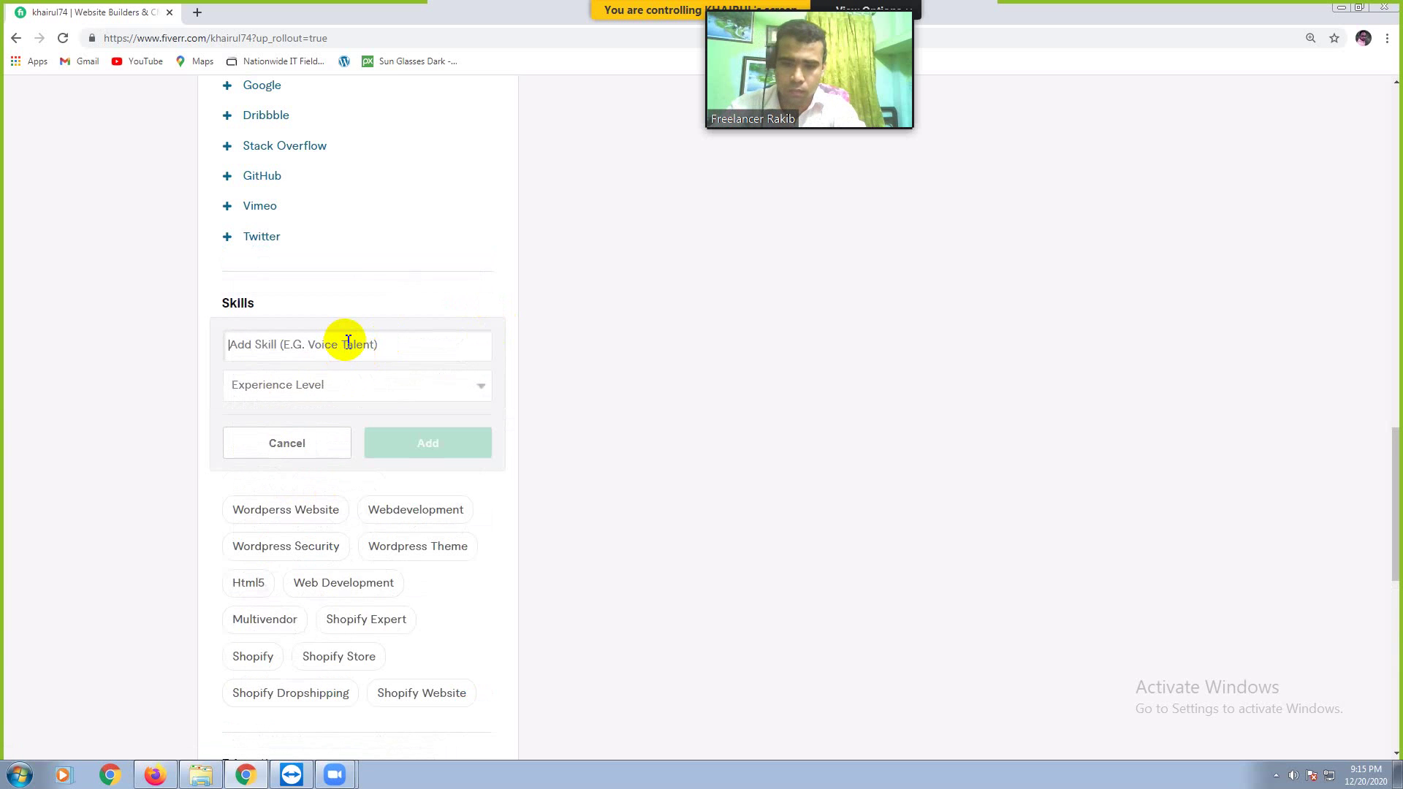
pyautogui.write('Sho')
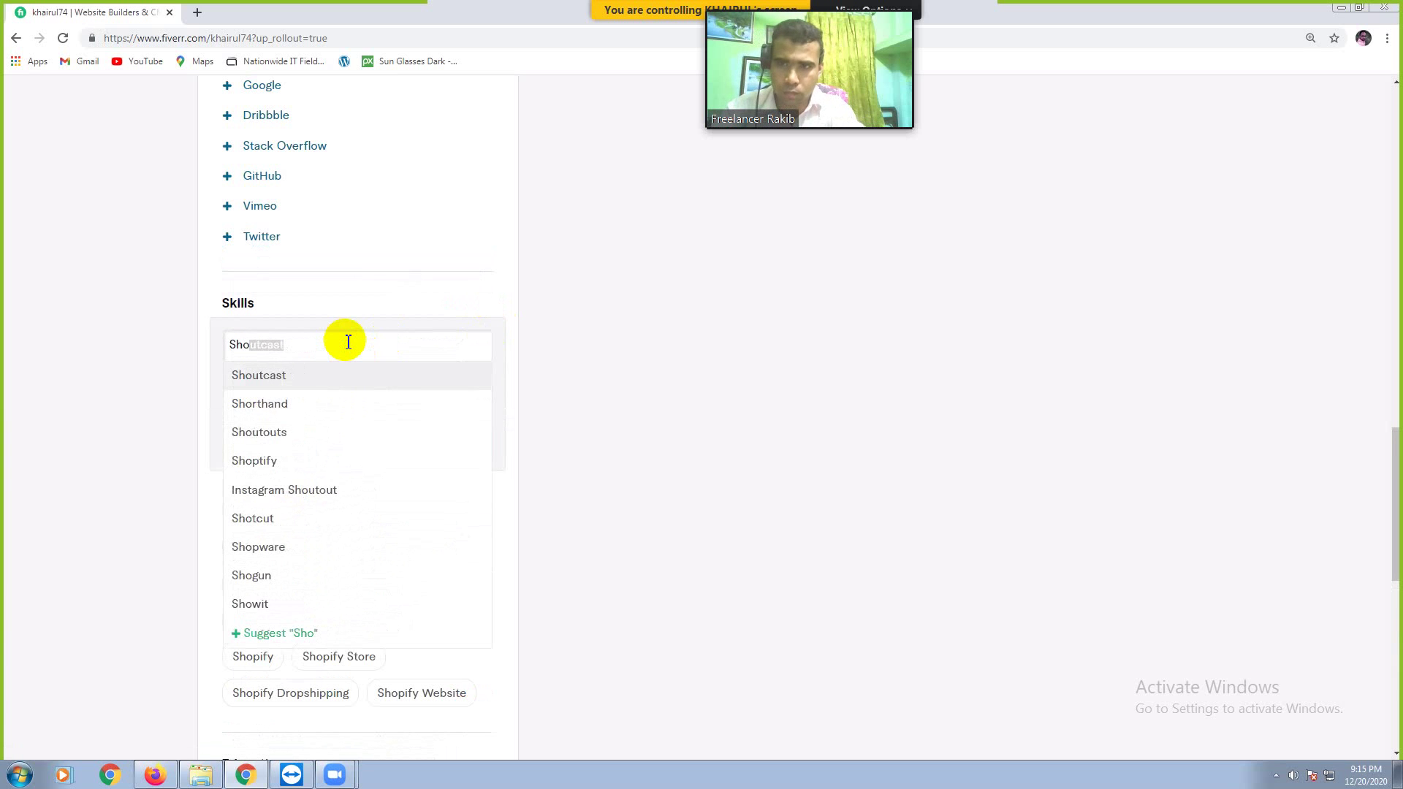
pyautogui.write('pify')
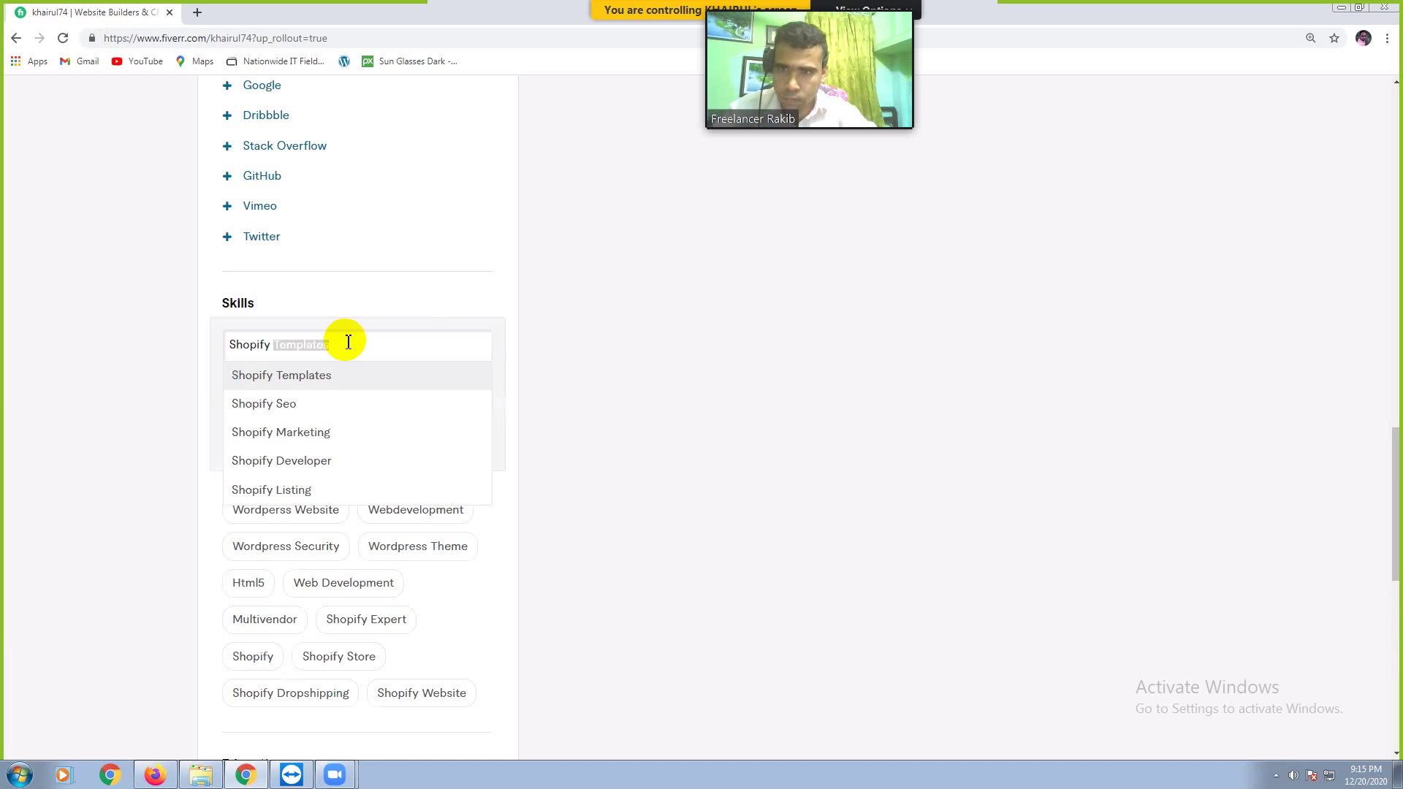
pyautogui.press('BackSpace')
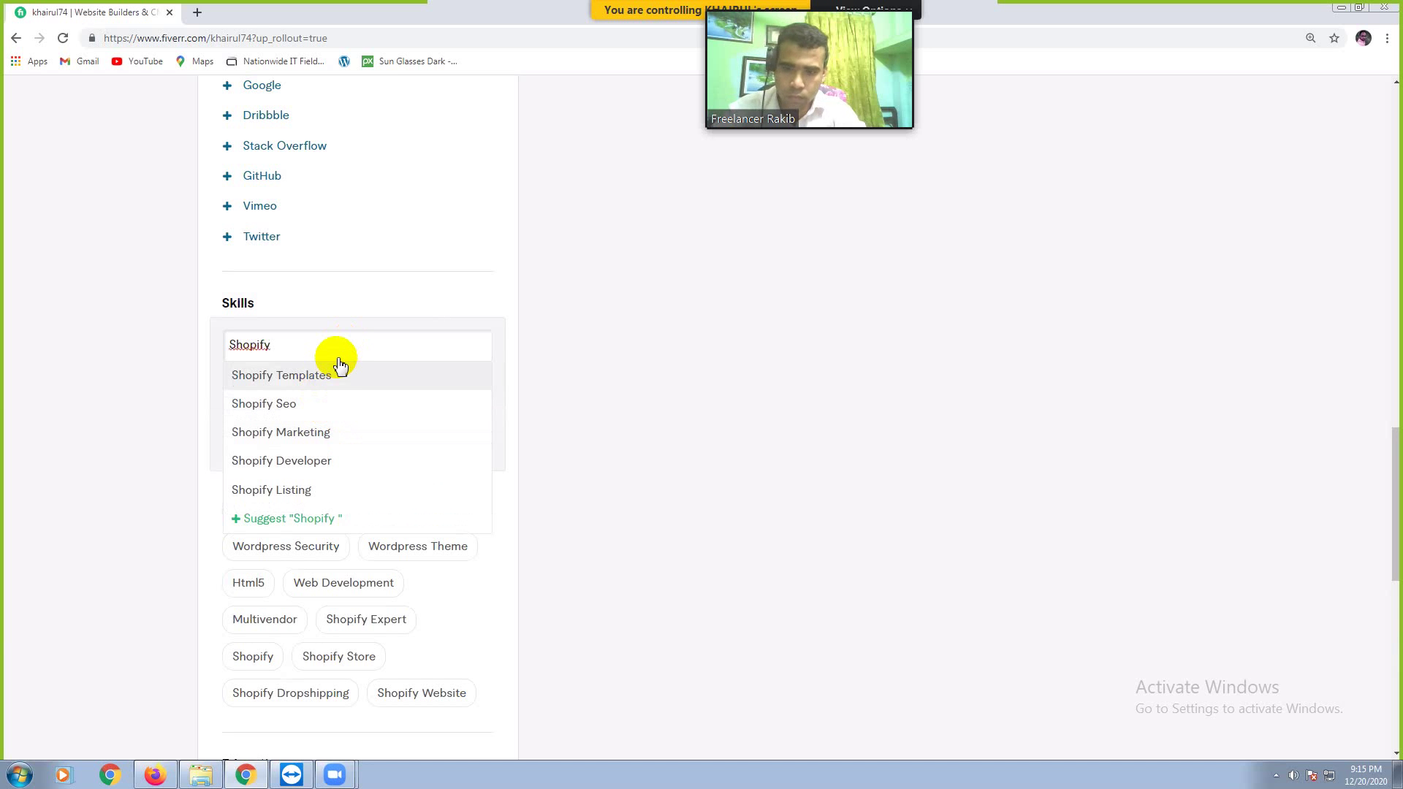
pyautogui.write('Website ')
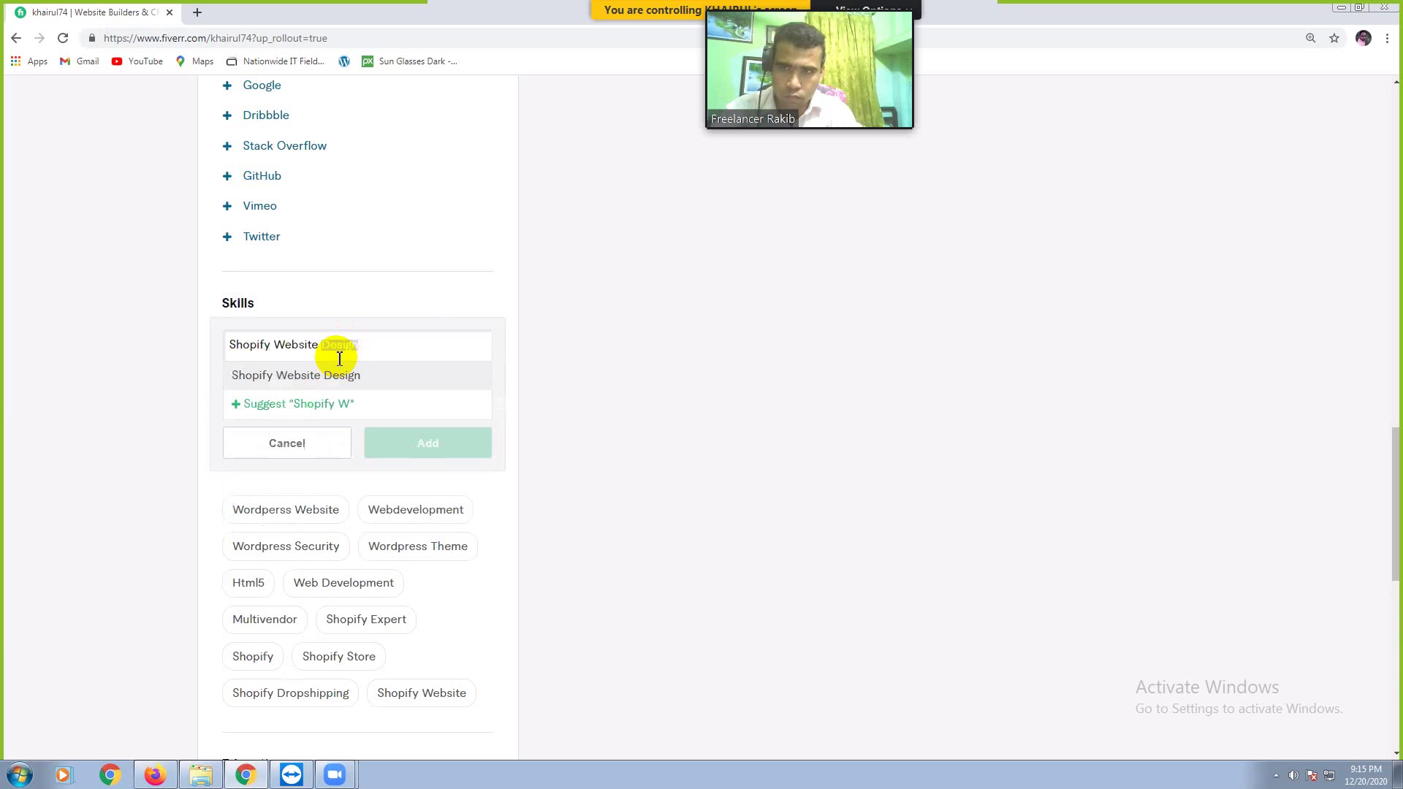
pyautogui.write('Desi')
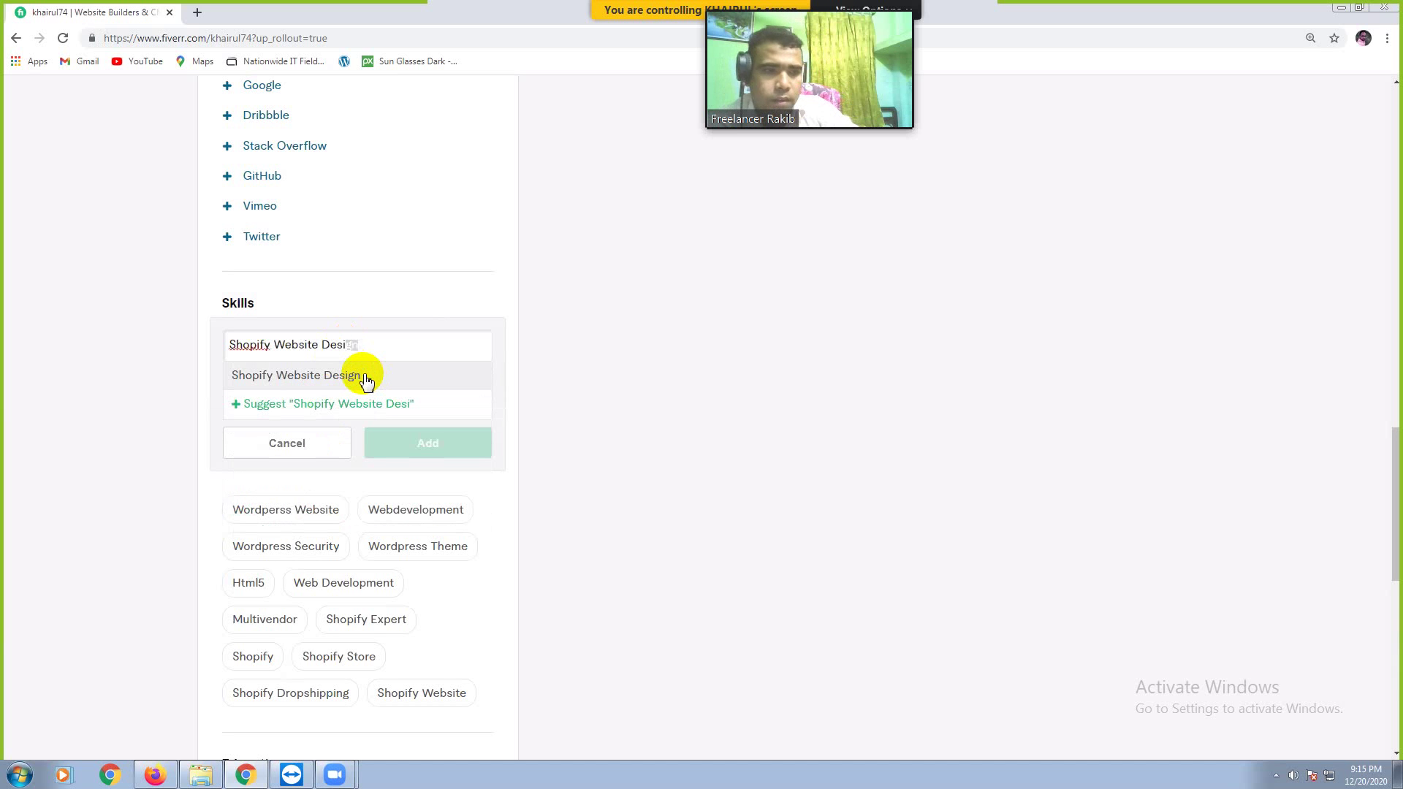
pyautogui.click(367, 377)
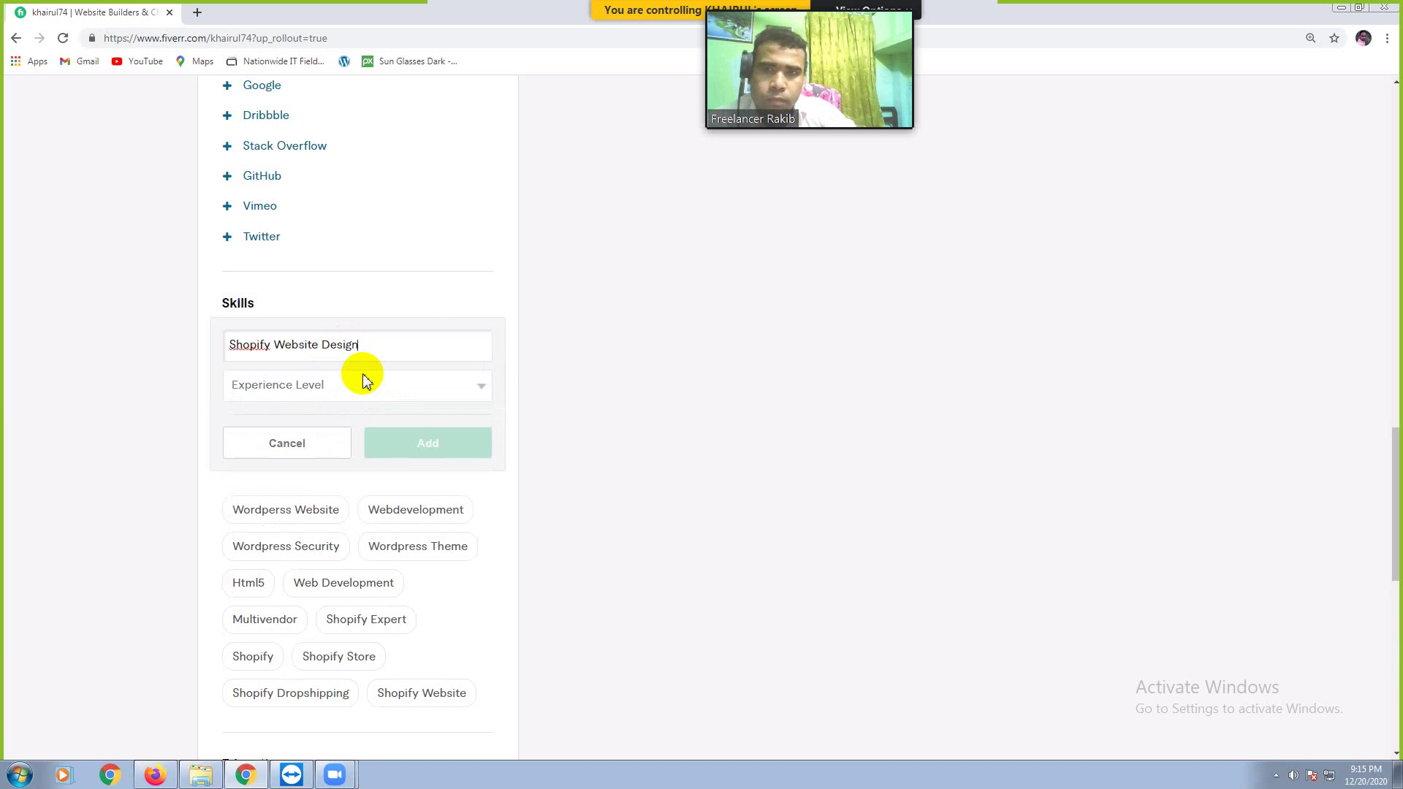
pyautogui.click(314, 395)
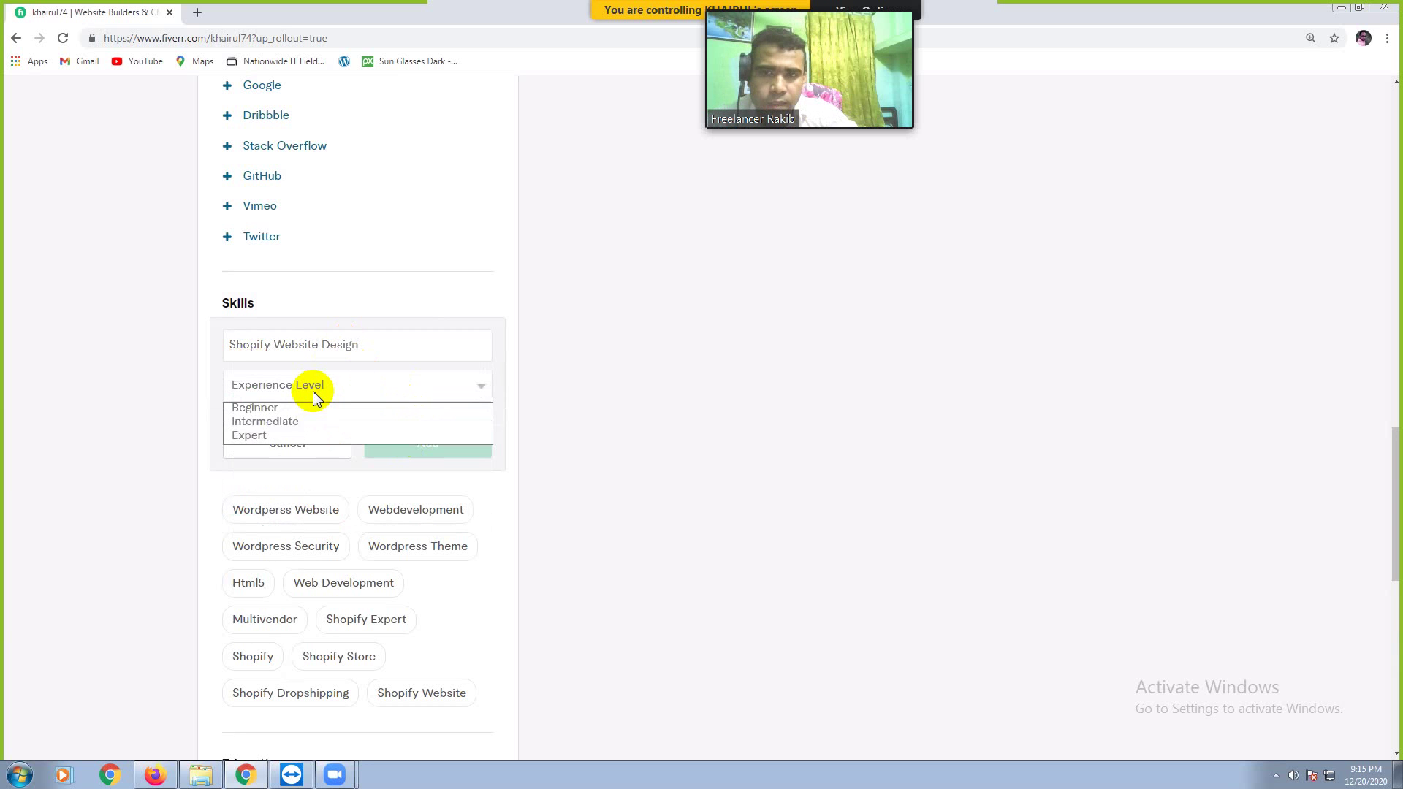
pyautogui.click(264, 437)
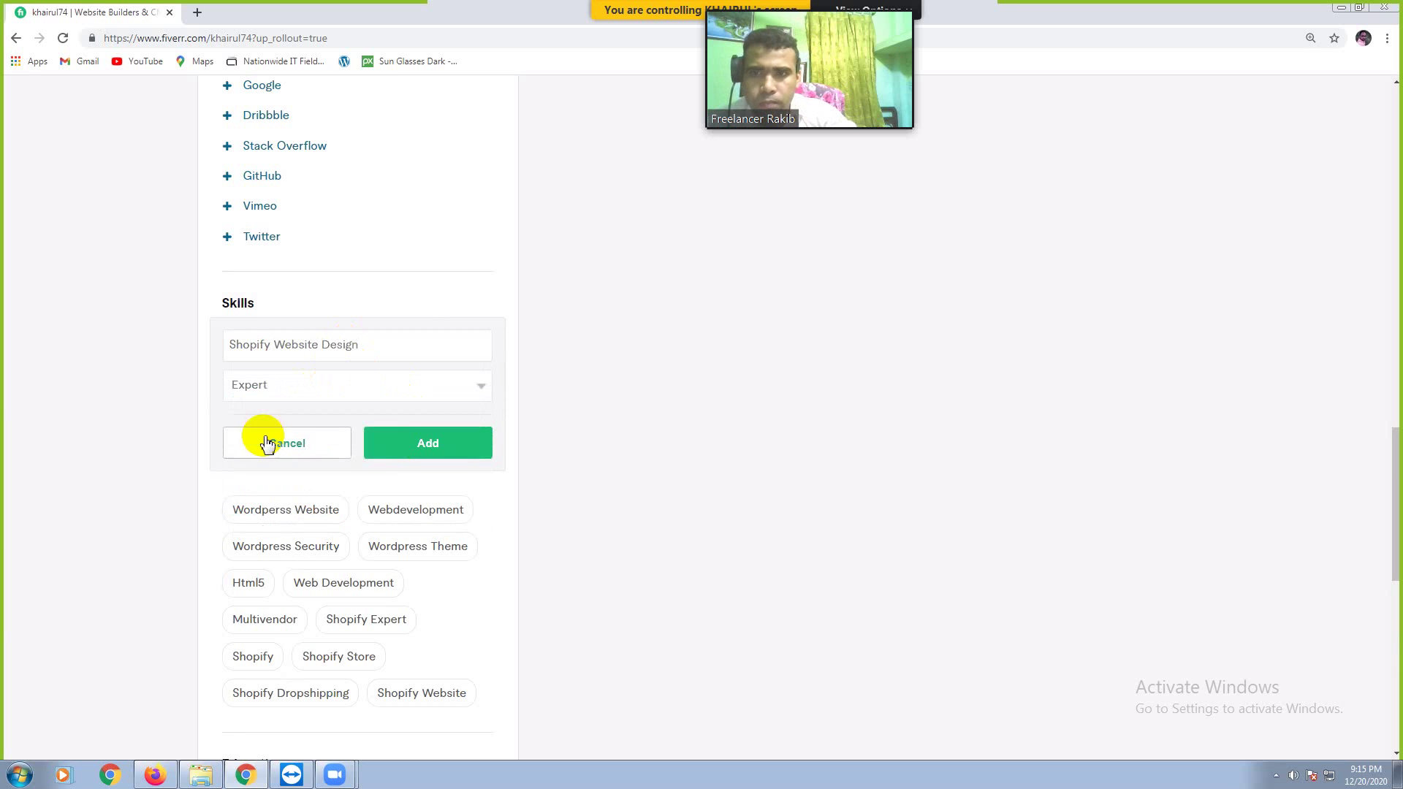
pyautogui.click(413, 448)
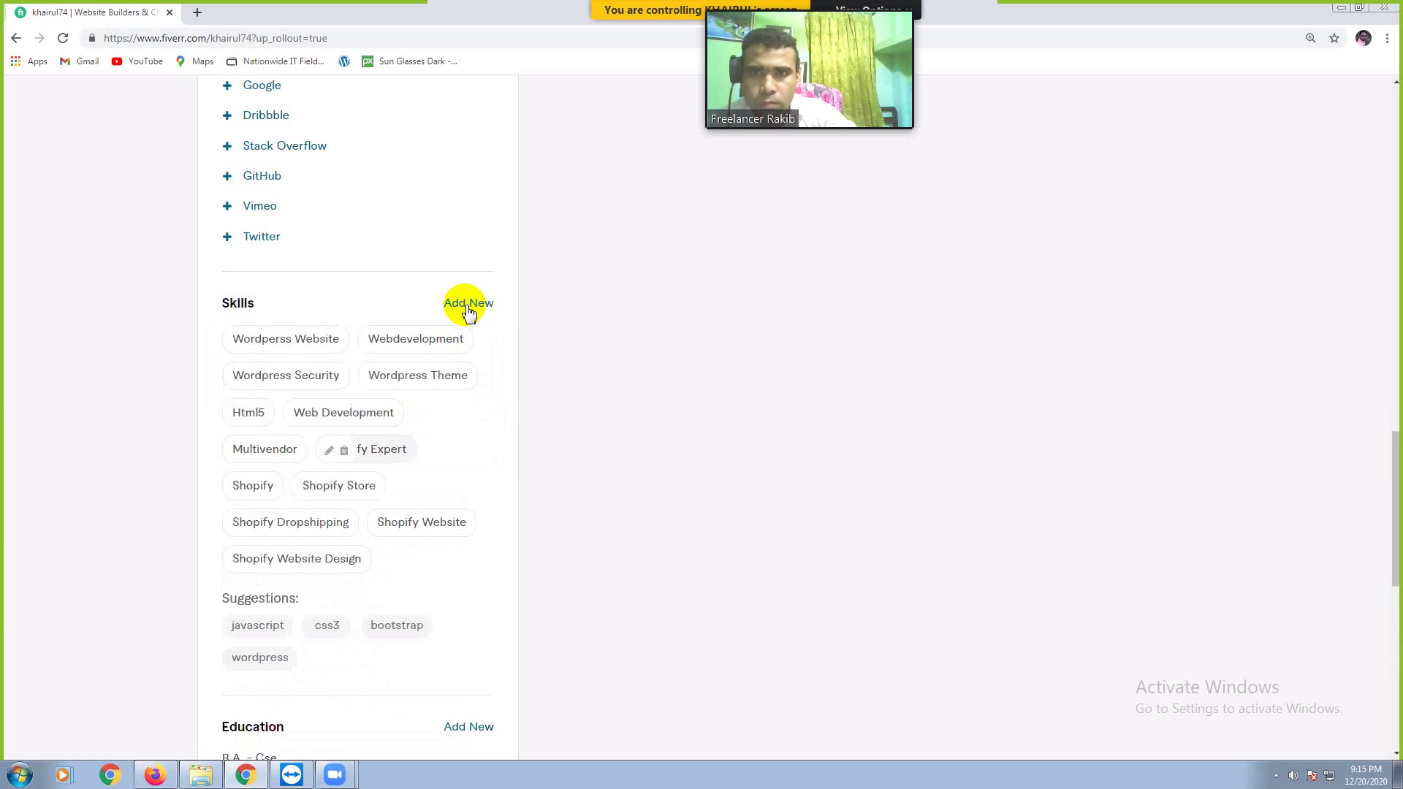
# - Add the listed Shopify Developer skill to the Skills section, choosing Beginner as its experience level
pyautogui.click(466, 305)
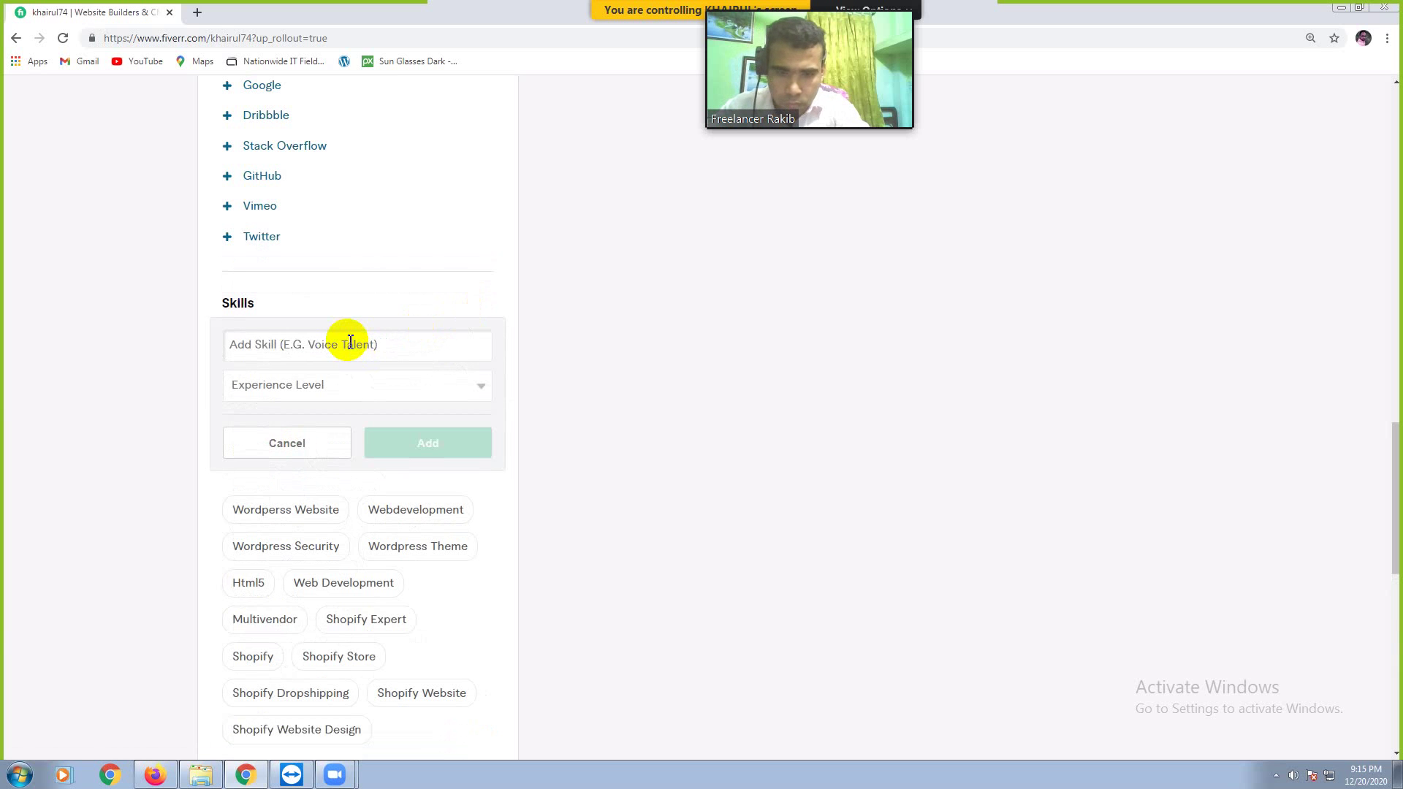
pyautogui.write('Shoify')
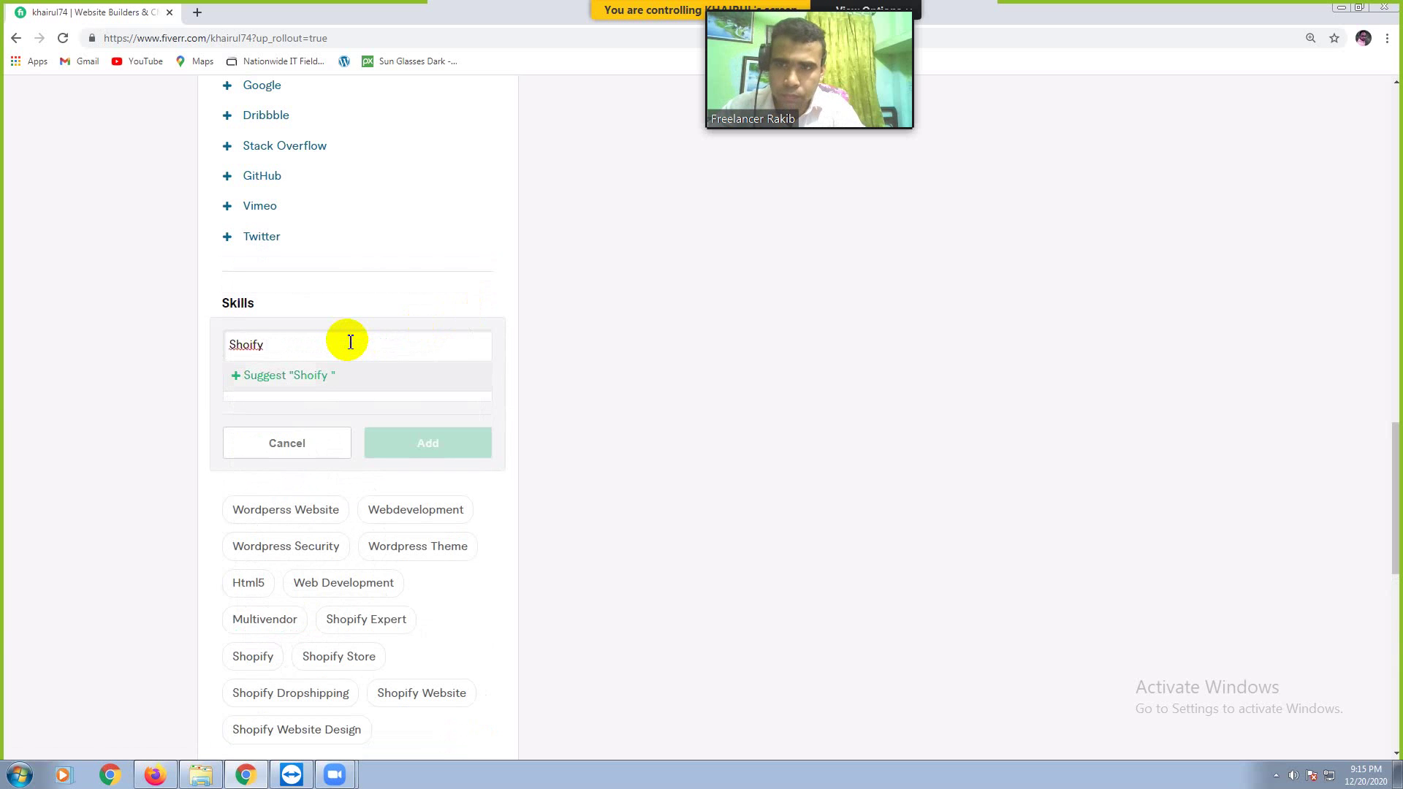
pyautogui.press('BackSpace')
pyautogui.press('BackSpace')
pyautogui.press('BackSpace')
pyautogui.press('BackSpace')
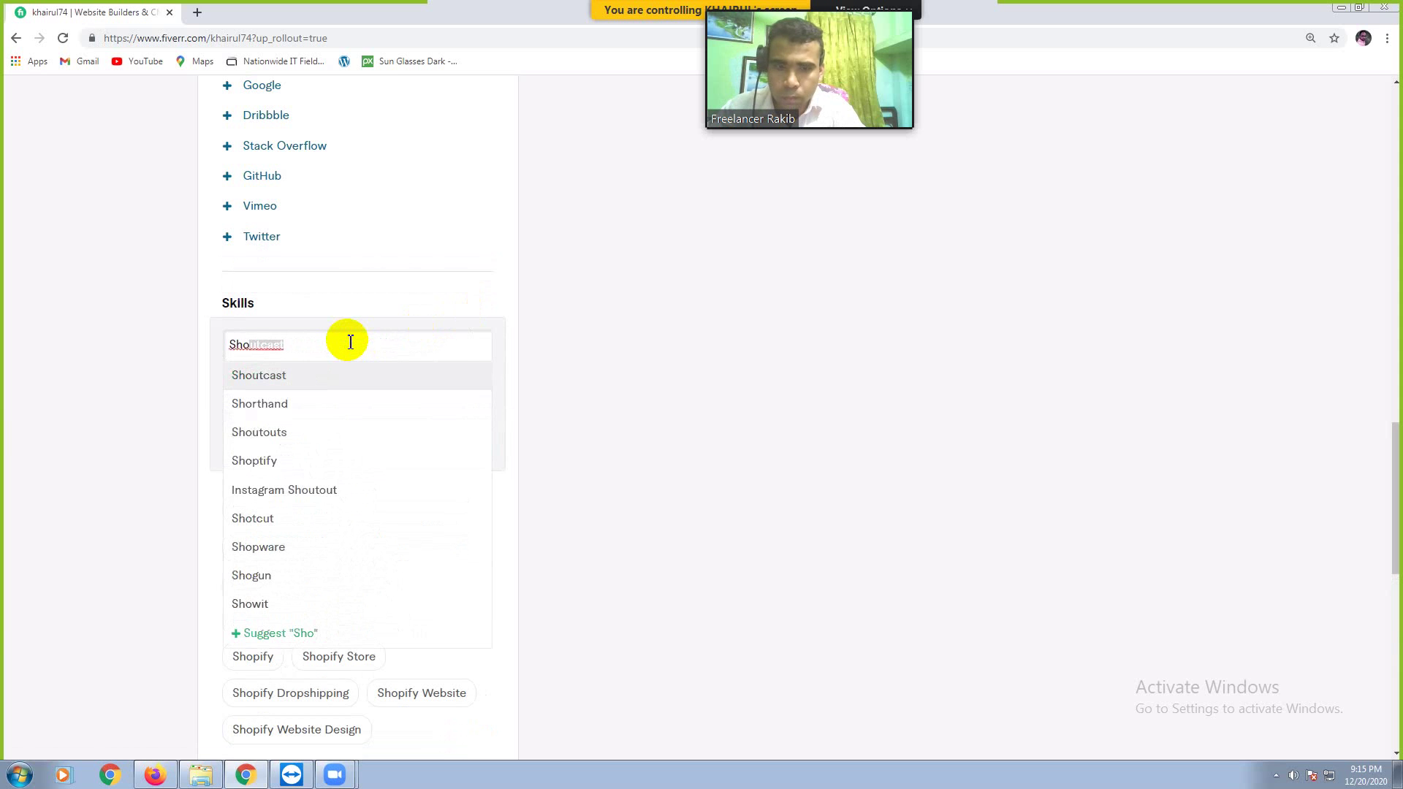
pyautogui.write('pify')
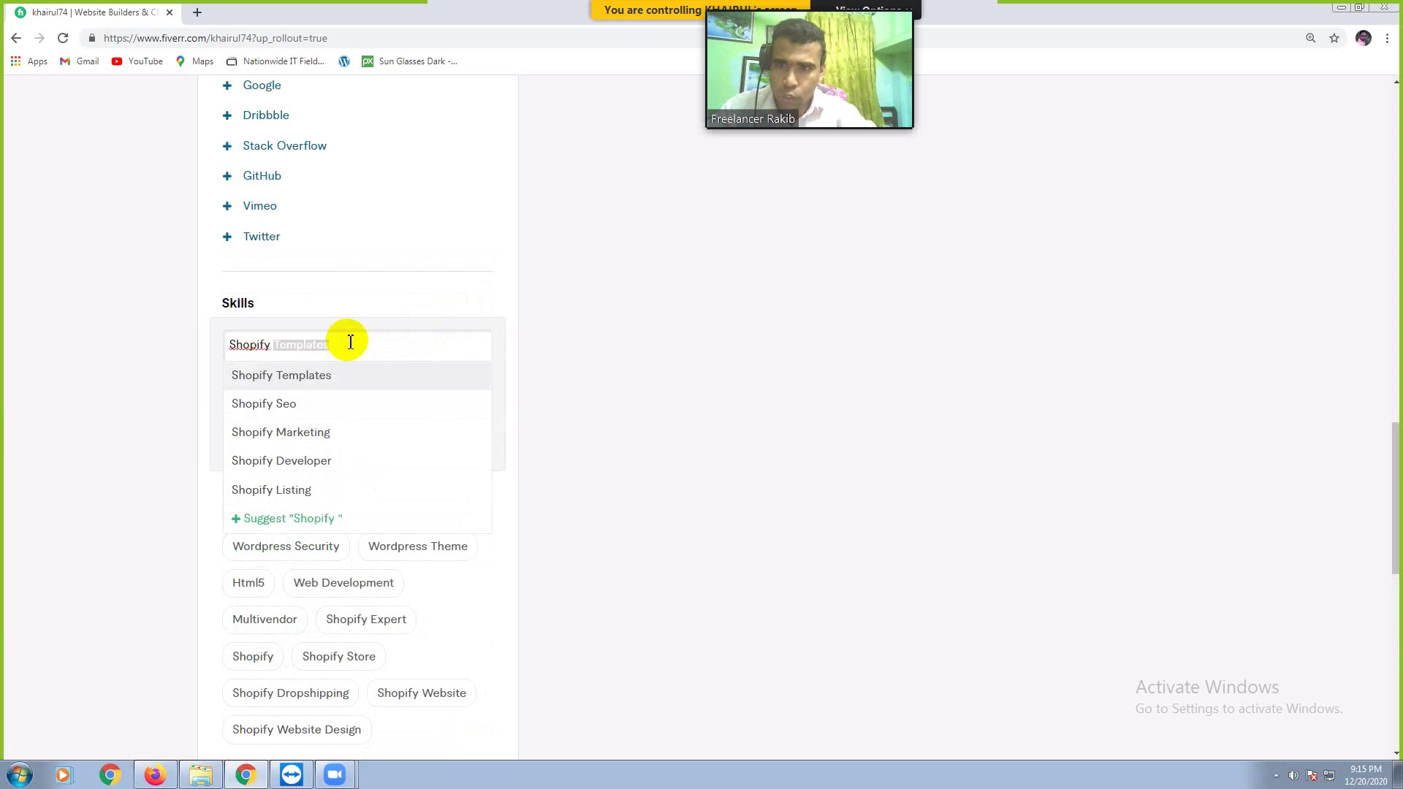
pyautogui.press('Down')
pyautogui.press('Down')
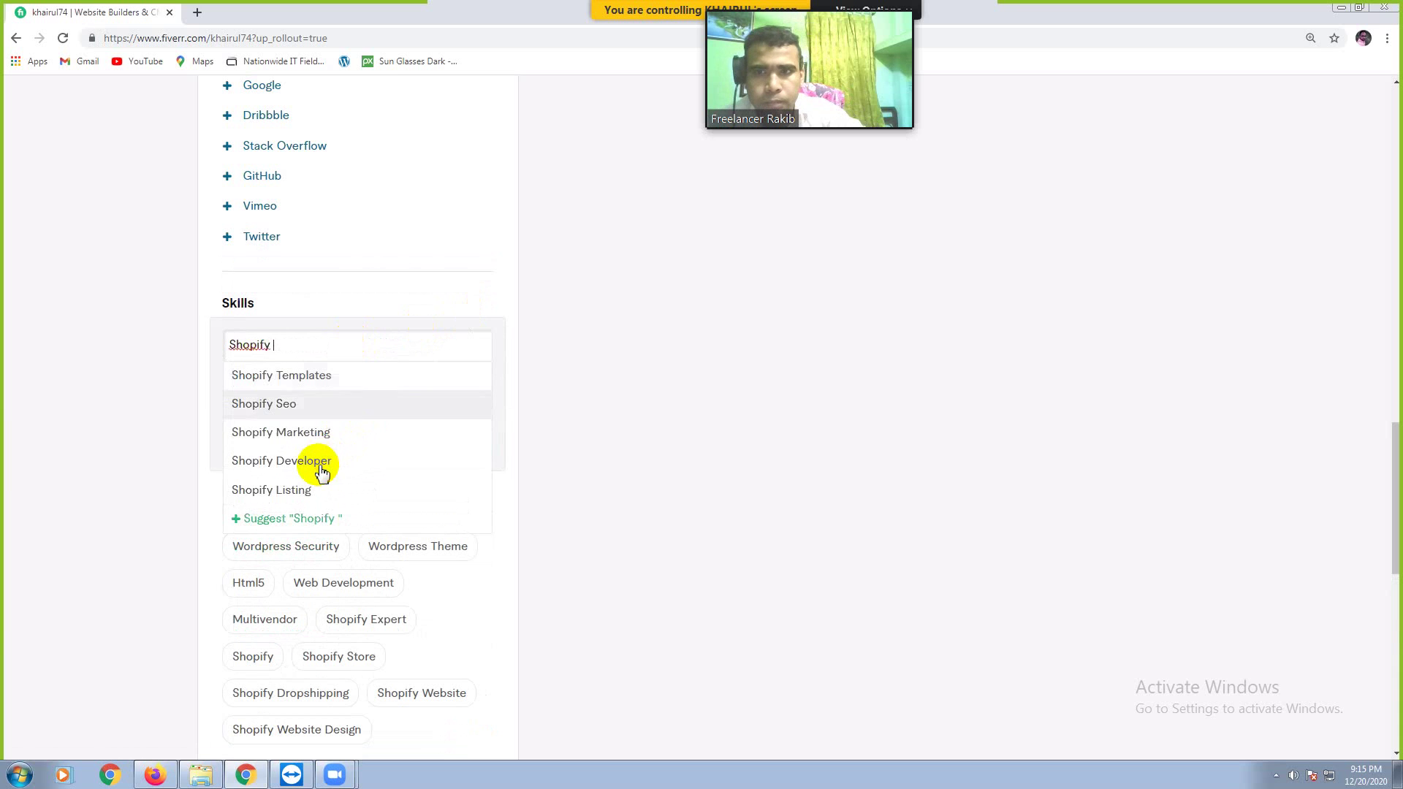
pyautogui.click(322, 473)
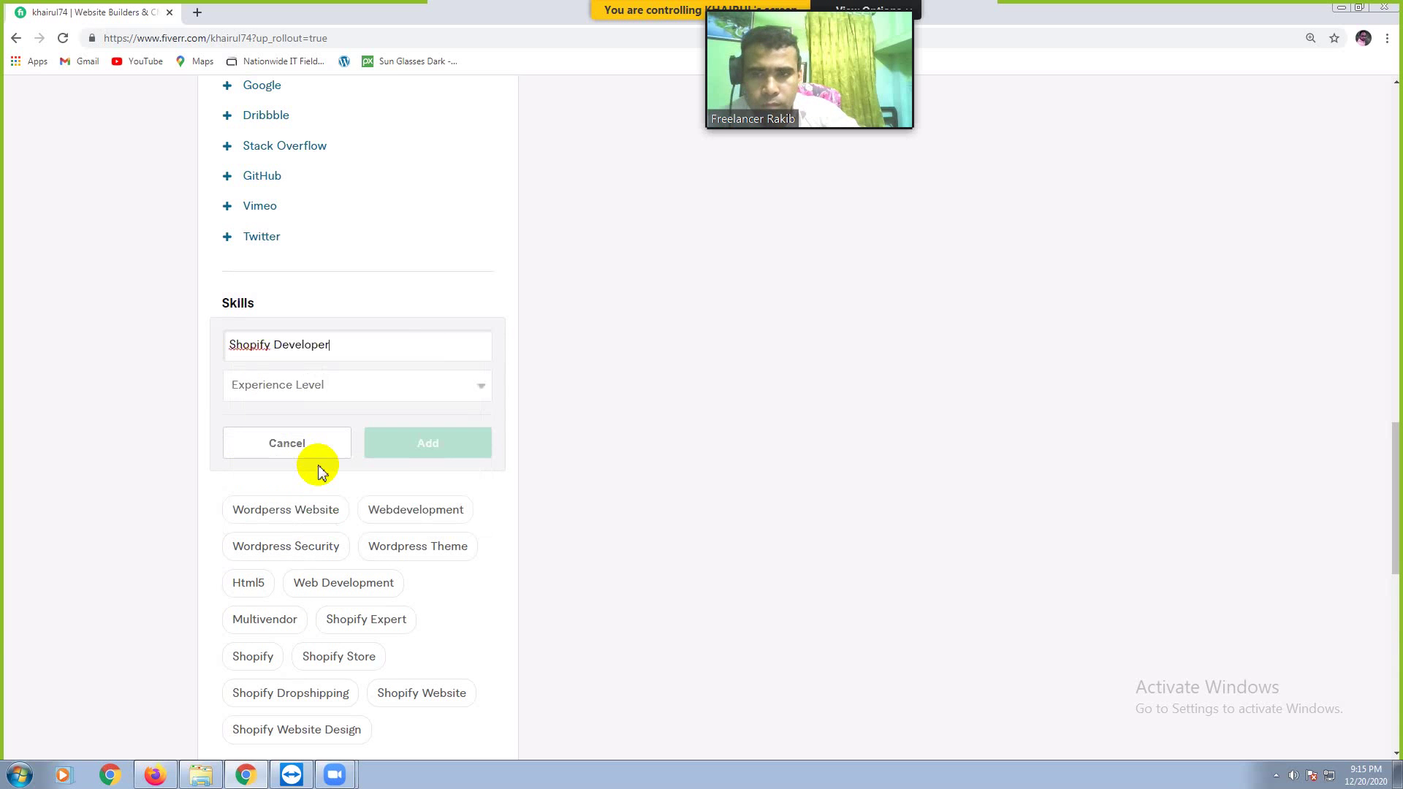
pyautogui.click(322, 385)
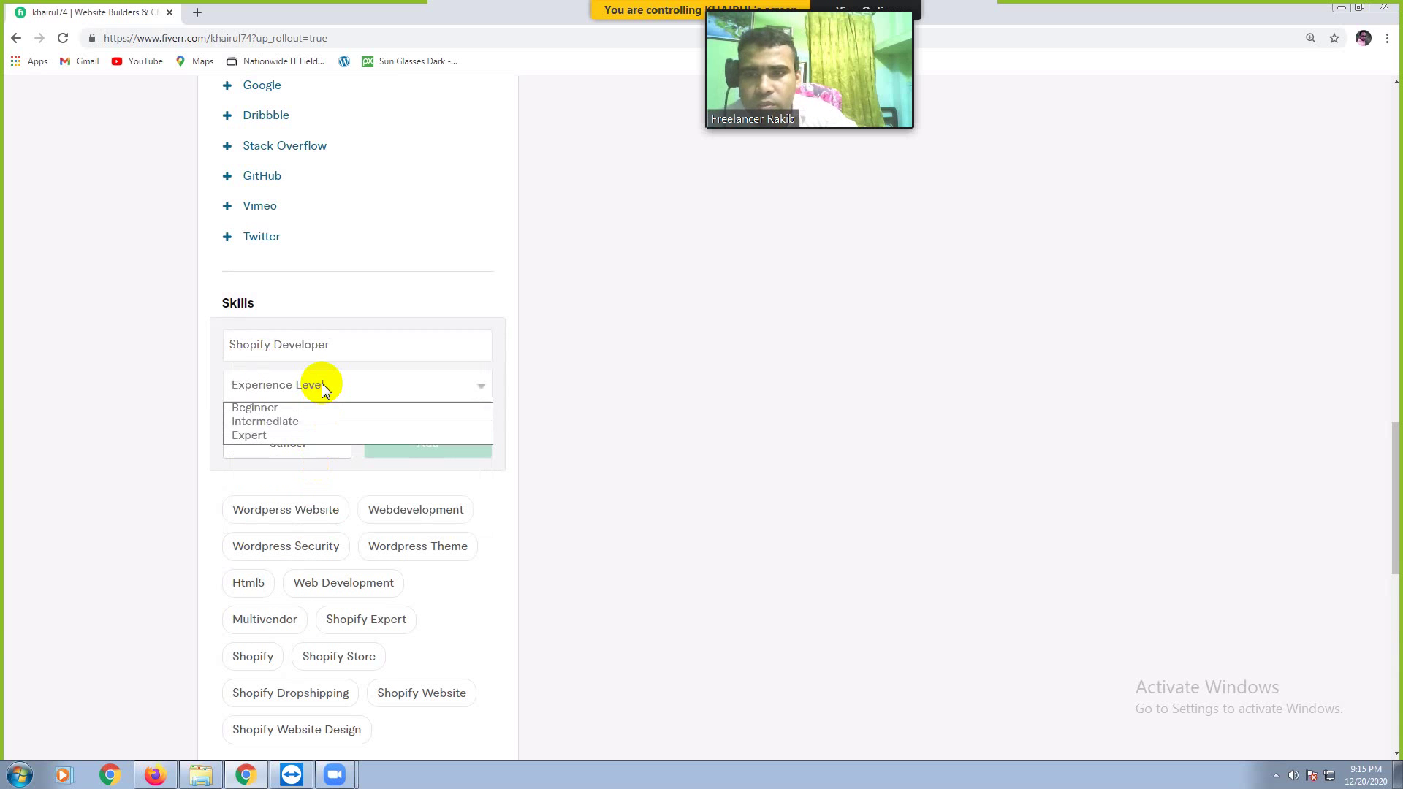
pyautogui.click(277, 407)
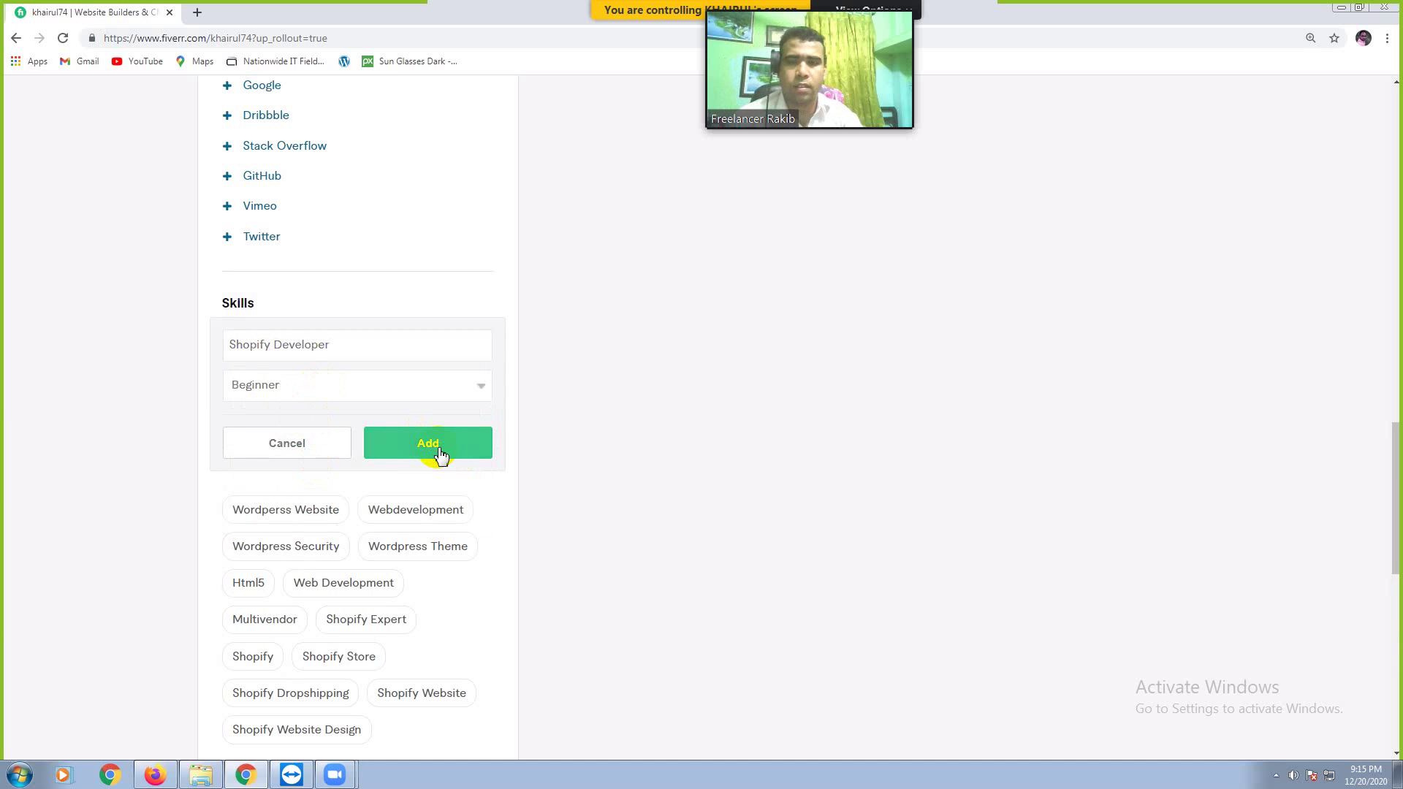
pyautogui.click(439, 449)
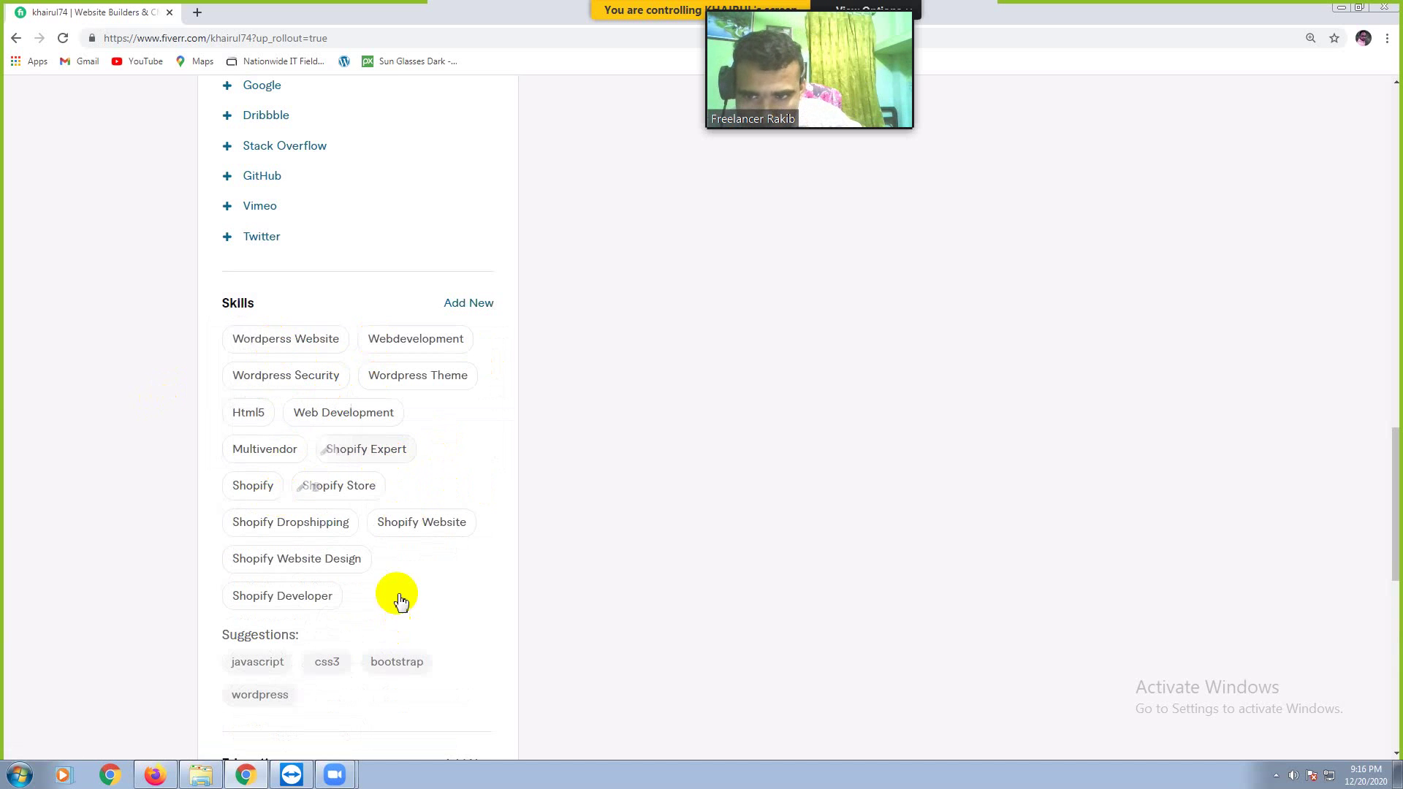
# - Add the listed Wordpress skill to the profile with the Expert experience level
pyautogui.click(484, 306)
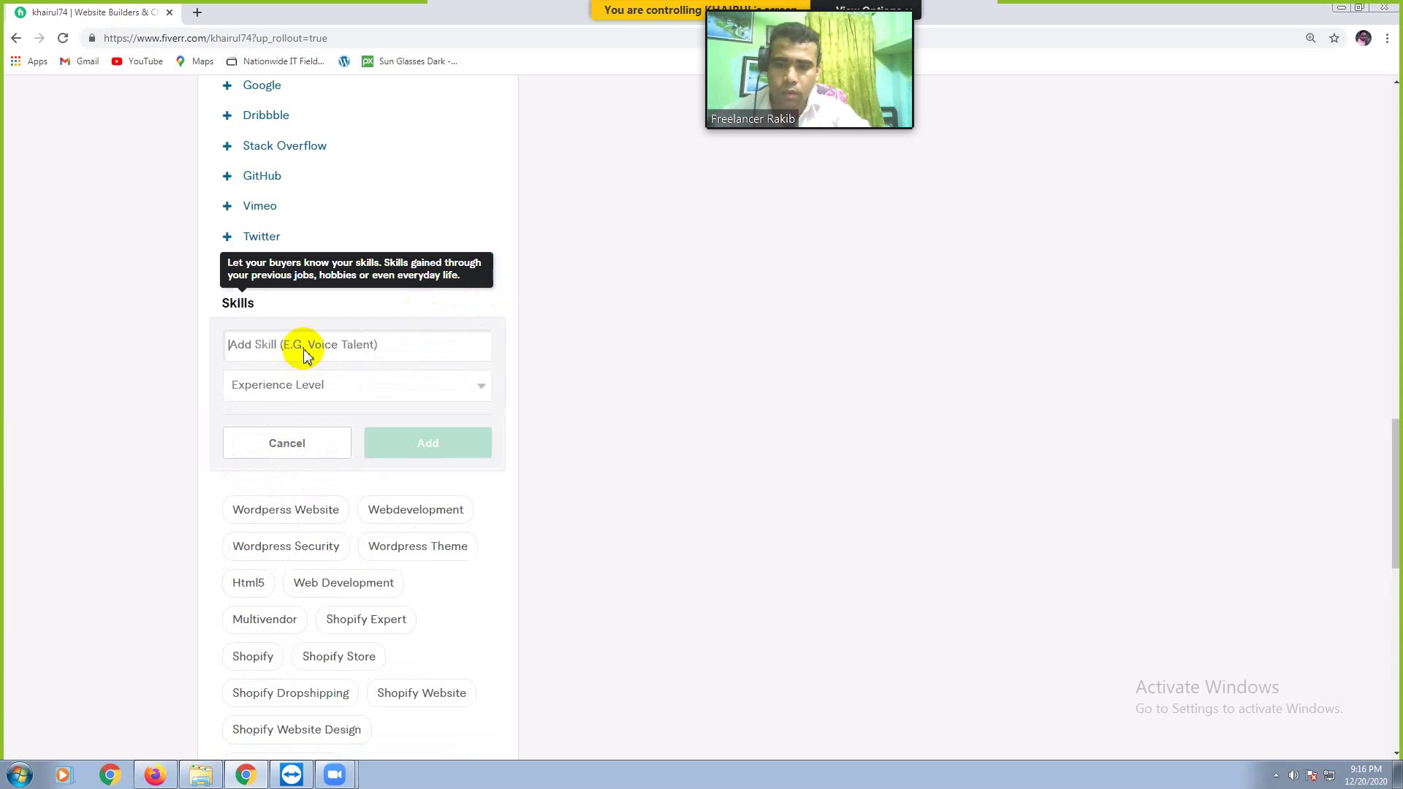
pyautogui.write('Wo')
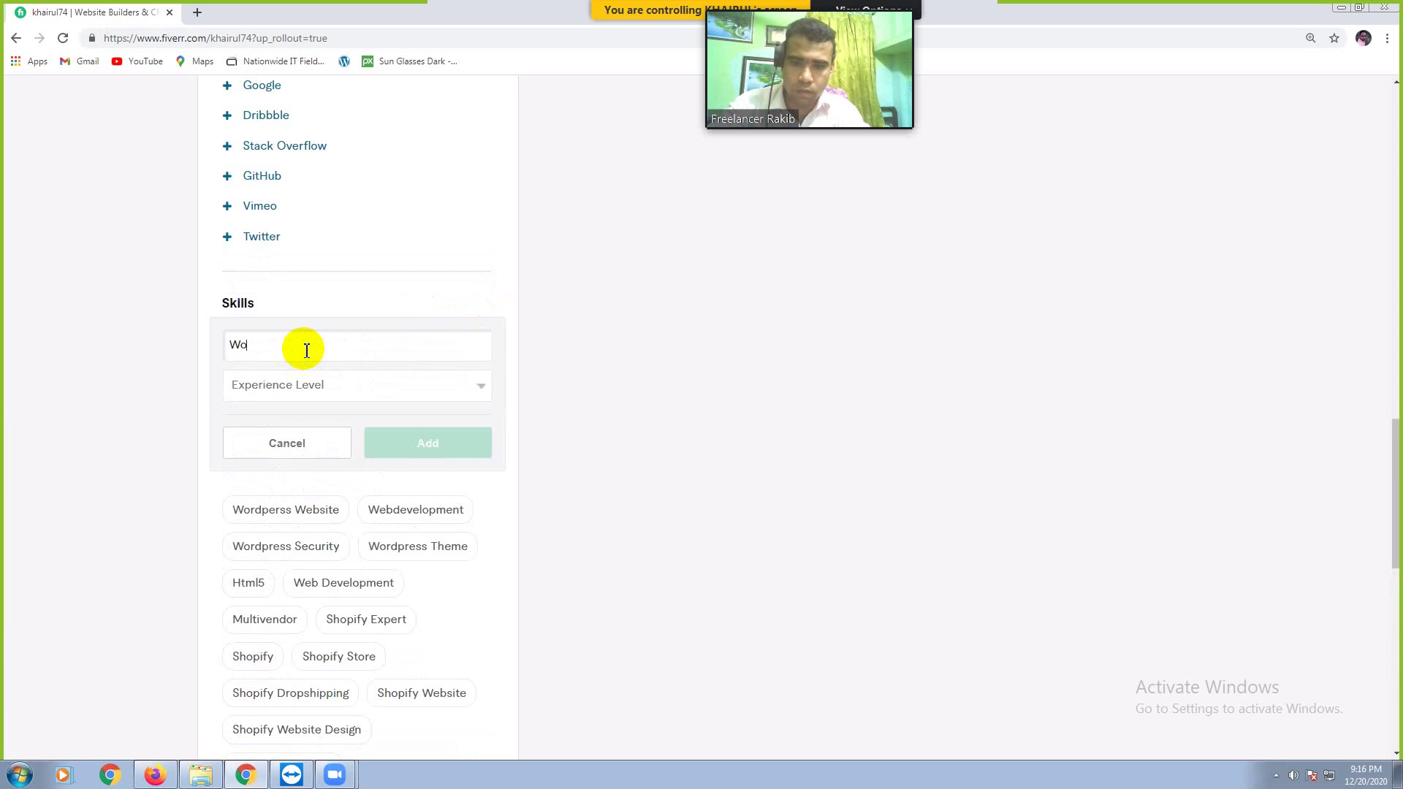
pyautogui.write('rdpress')
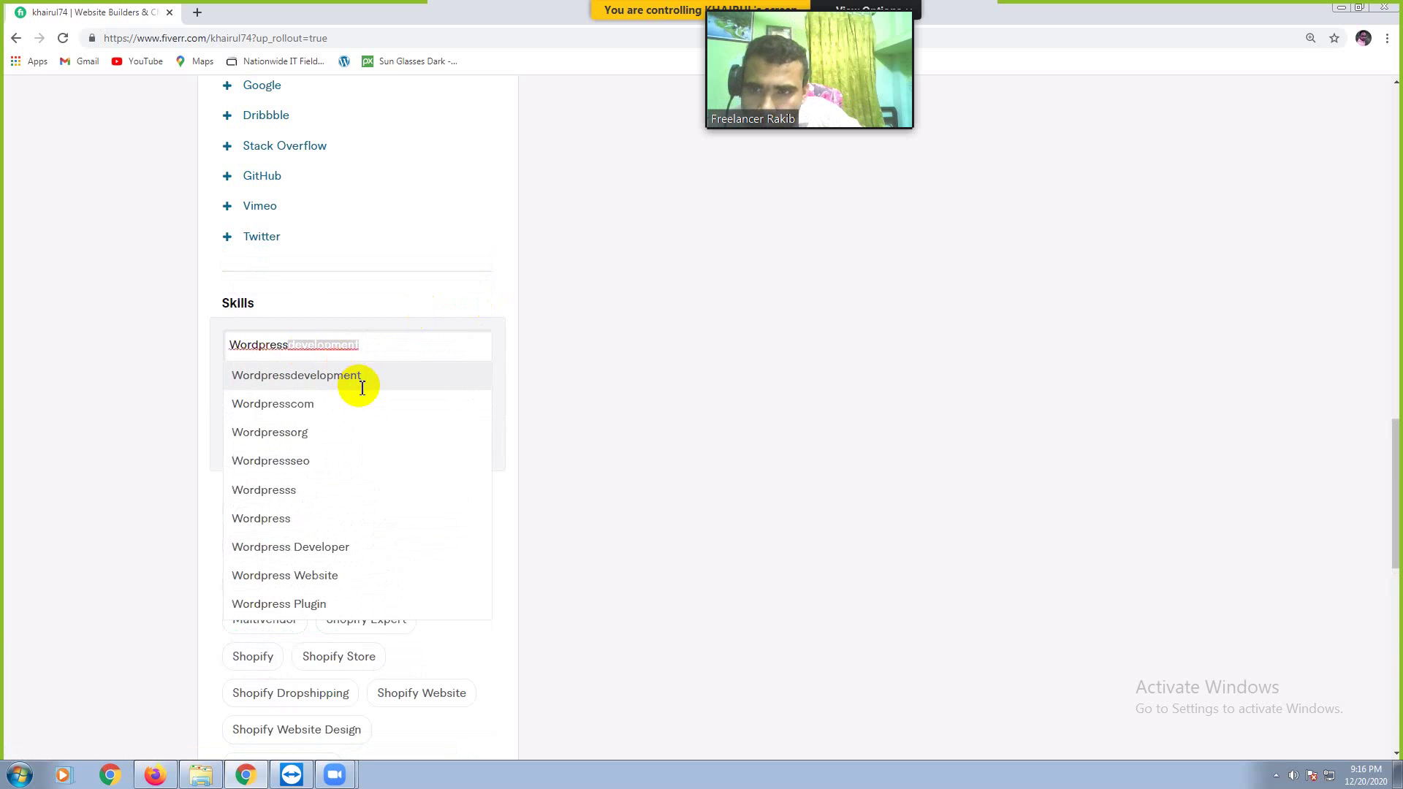
pyautogui.click(285, 524)
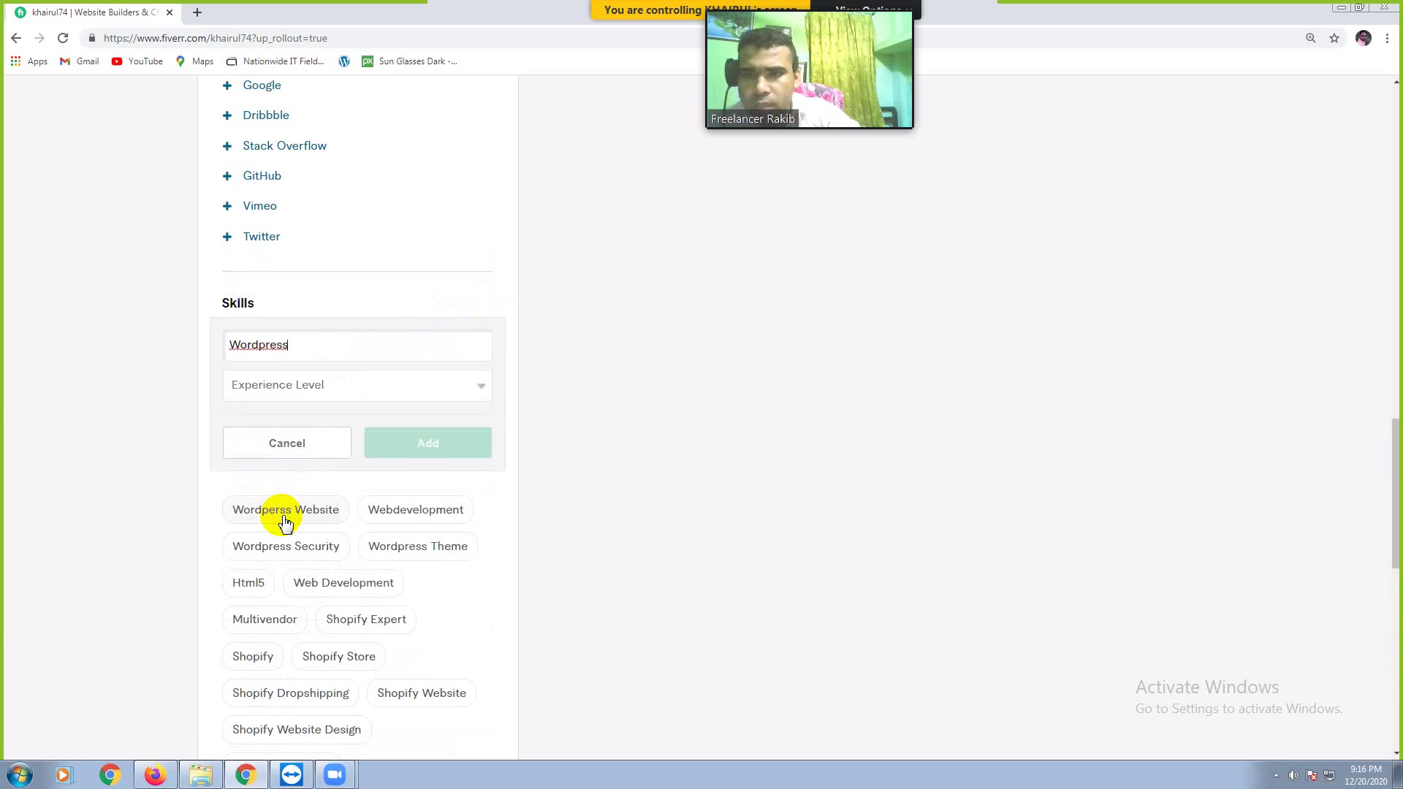
pyautogui.click(331, 391)
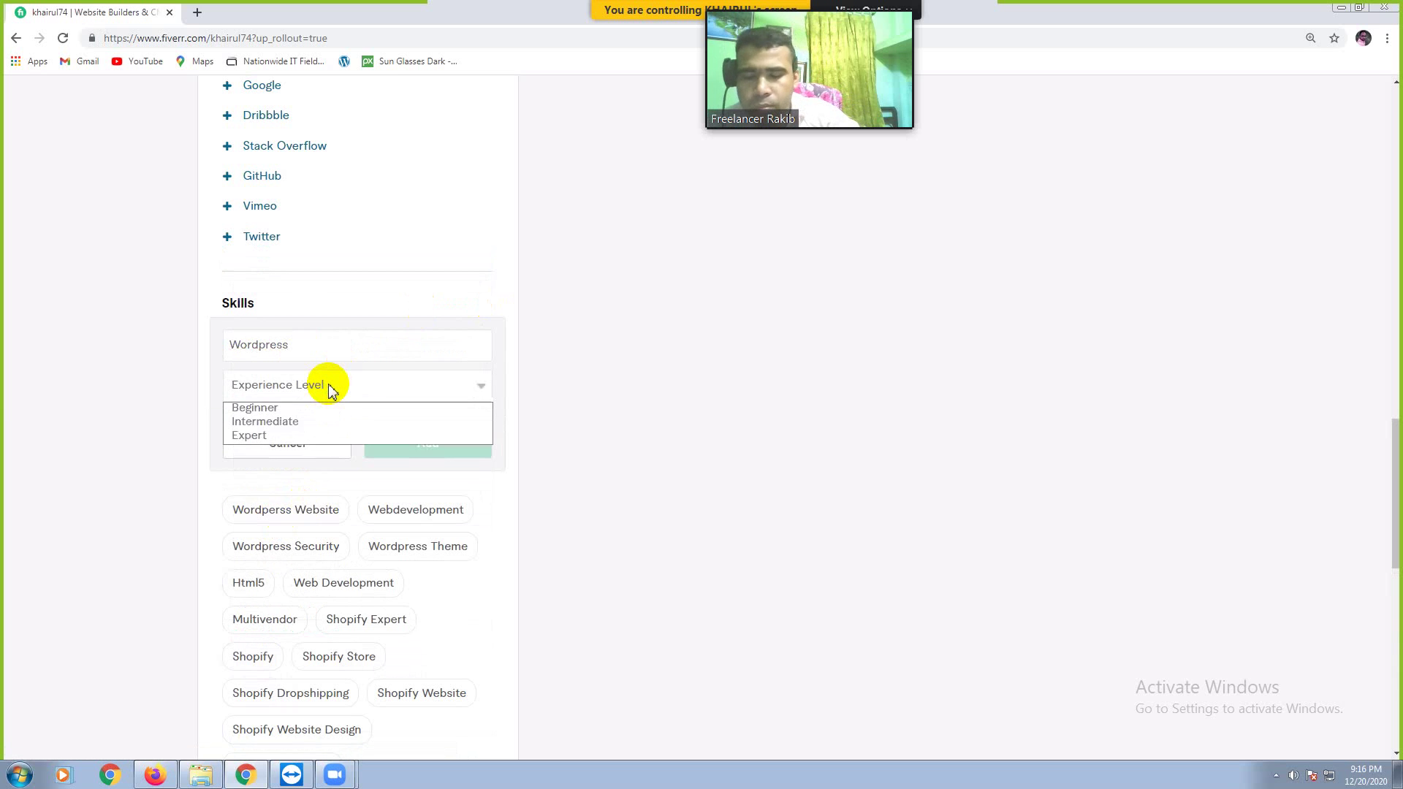
pyautogui.click(243, 435)
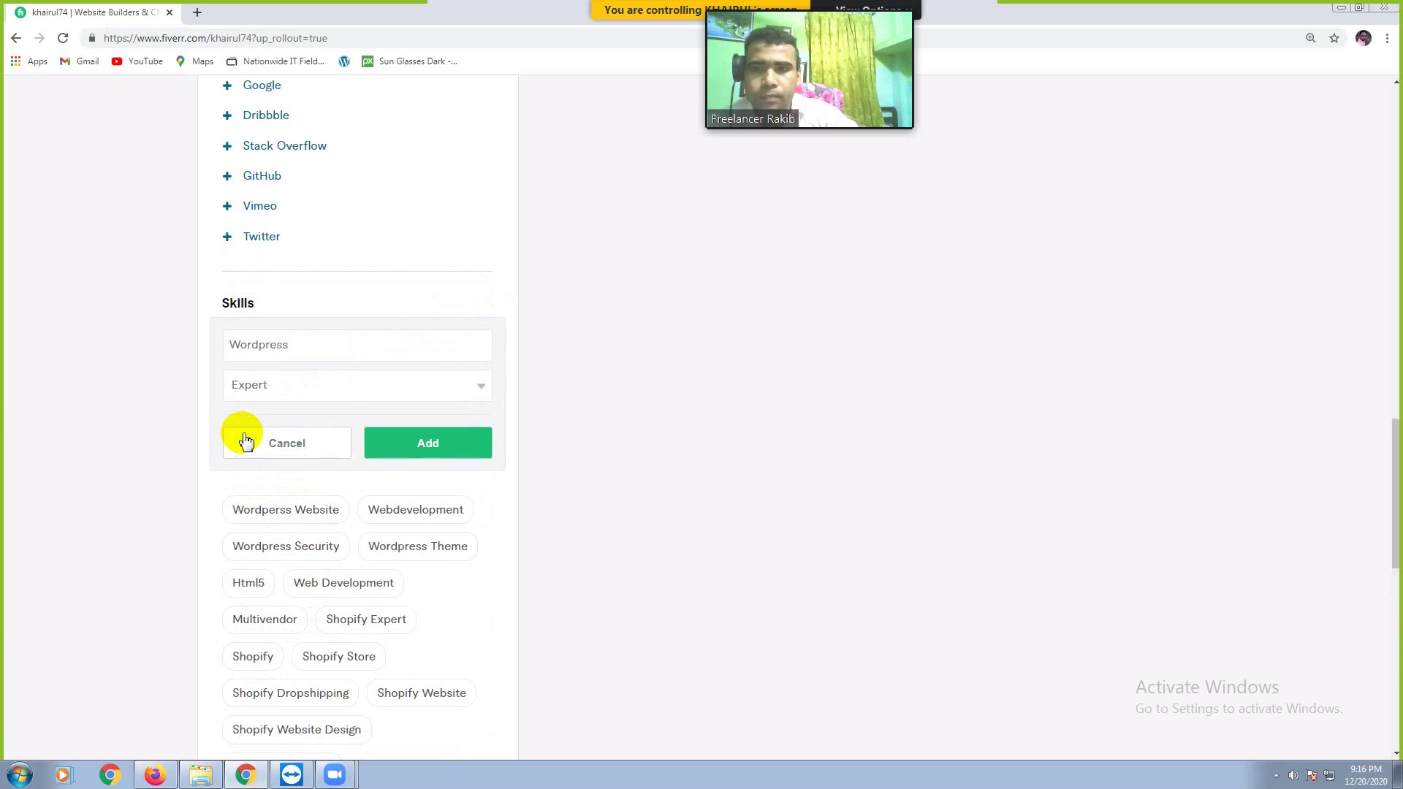
pyautogui.click(434, 449)
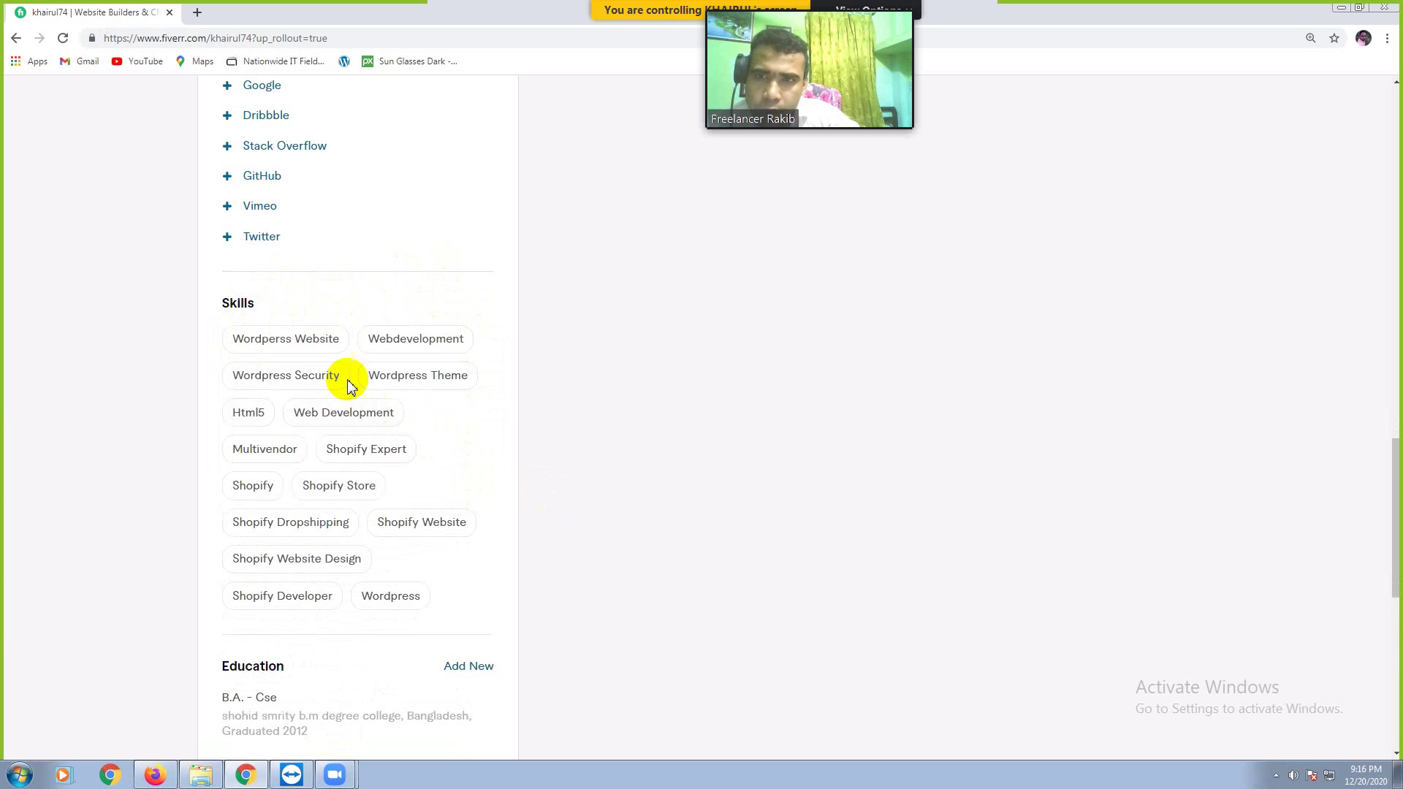
# - Review the profile's Linked Accounts, Skills, Education and Certification sections
pyautogui.scroll(1, 423, 408)
pyautogui.scroll(2, 302, 404)
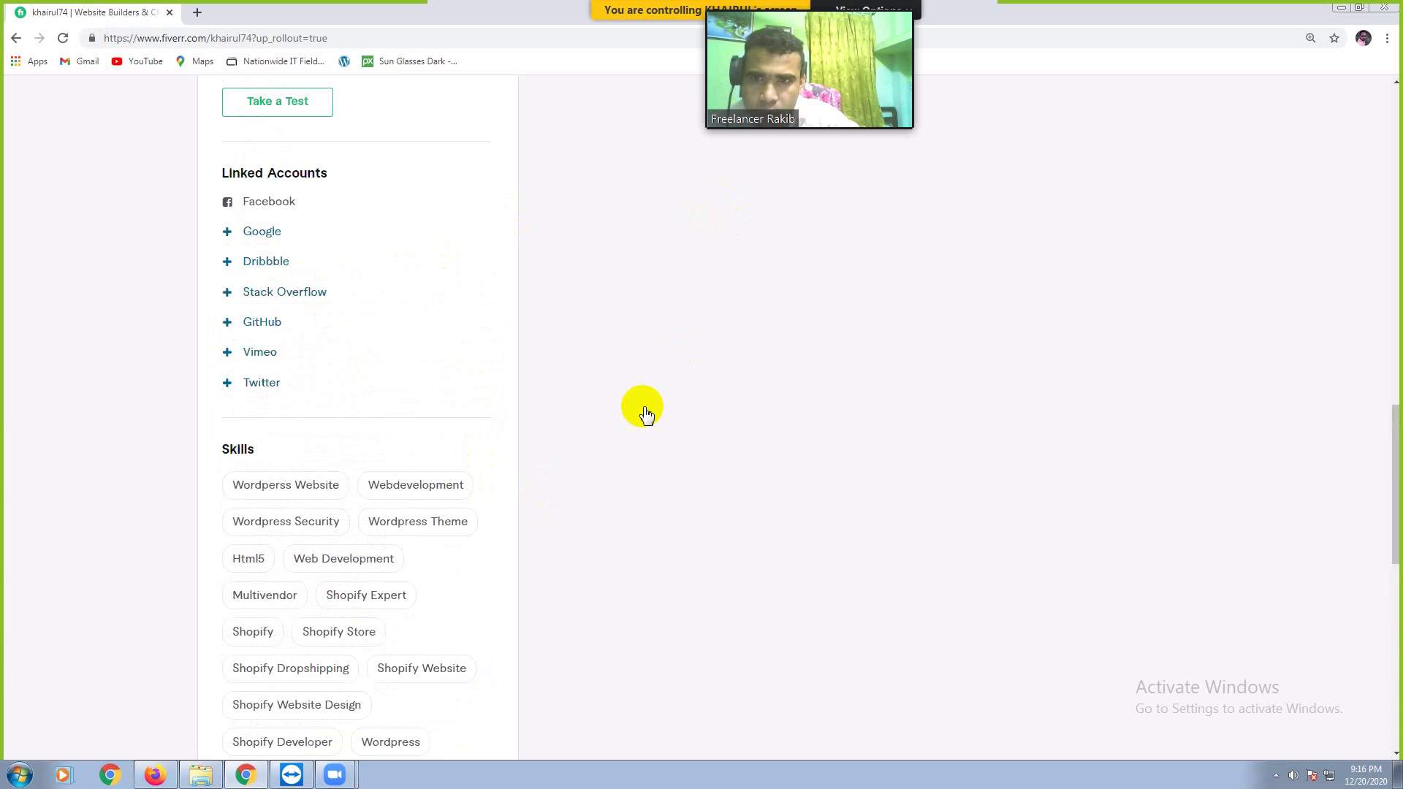
pyautogui.scroll(2, 592, 464)
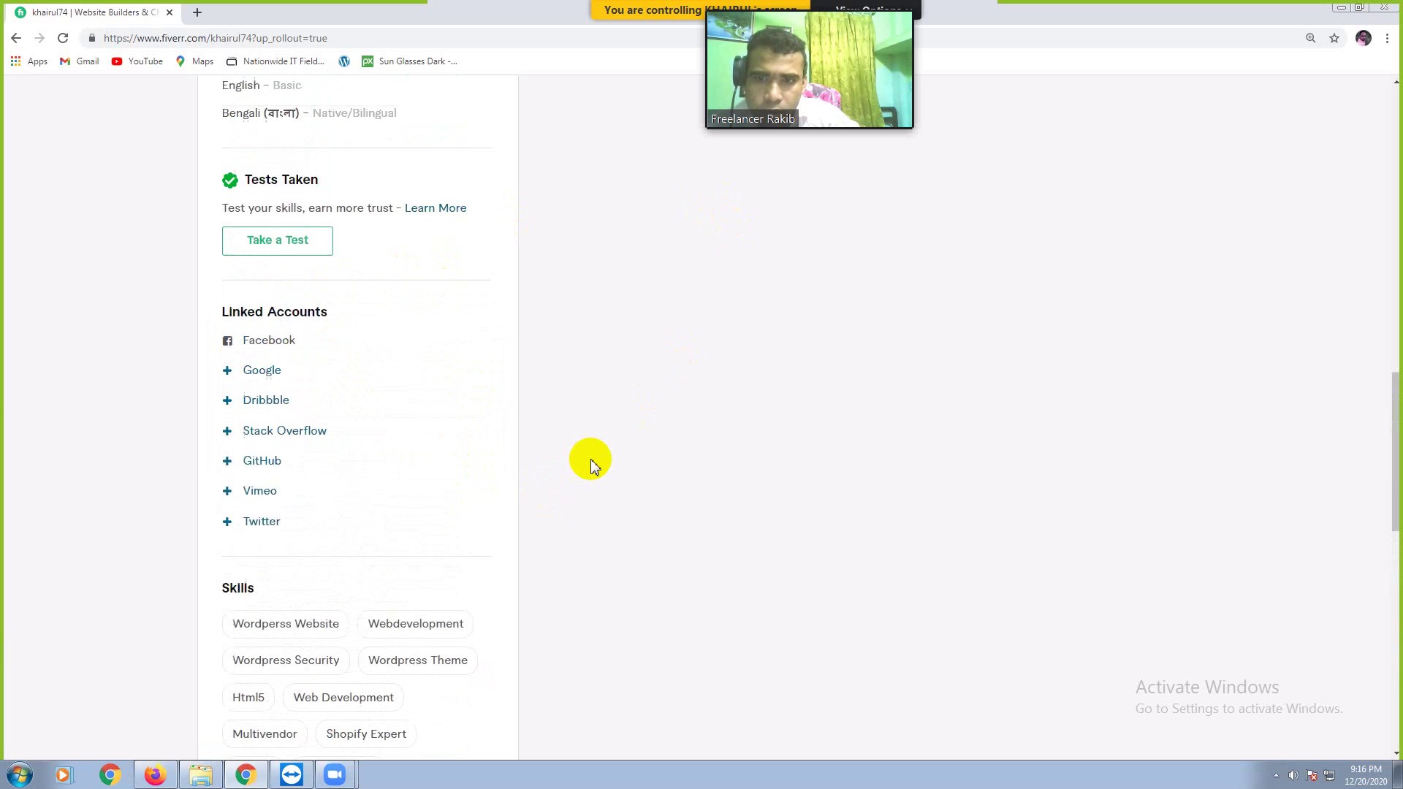
pyautogui.scroll(-3, 468, 511)
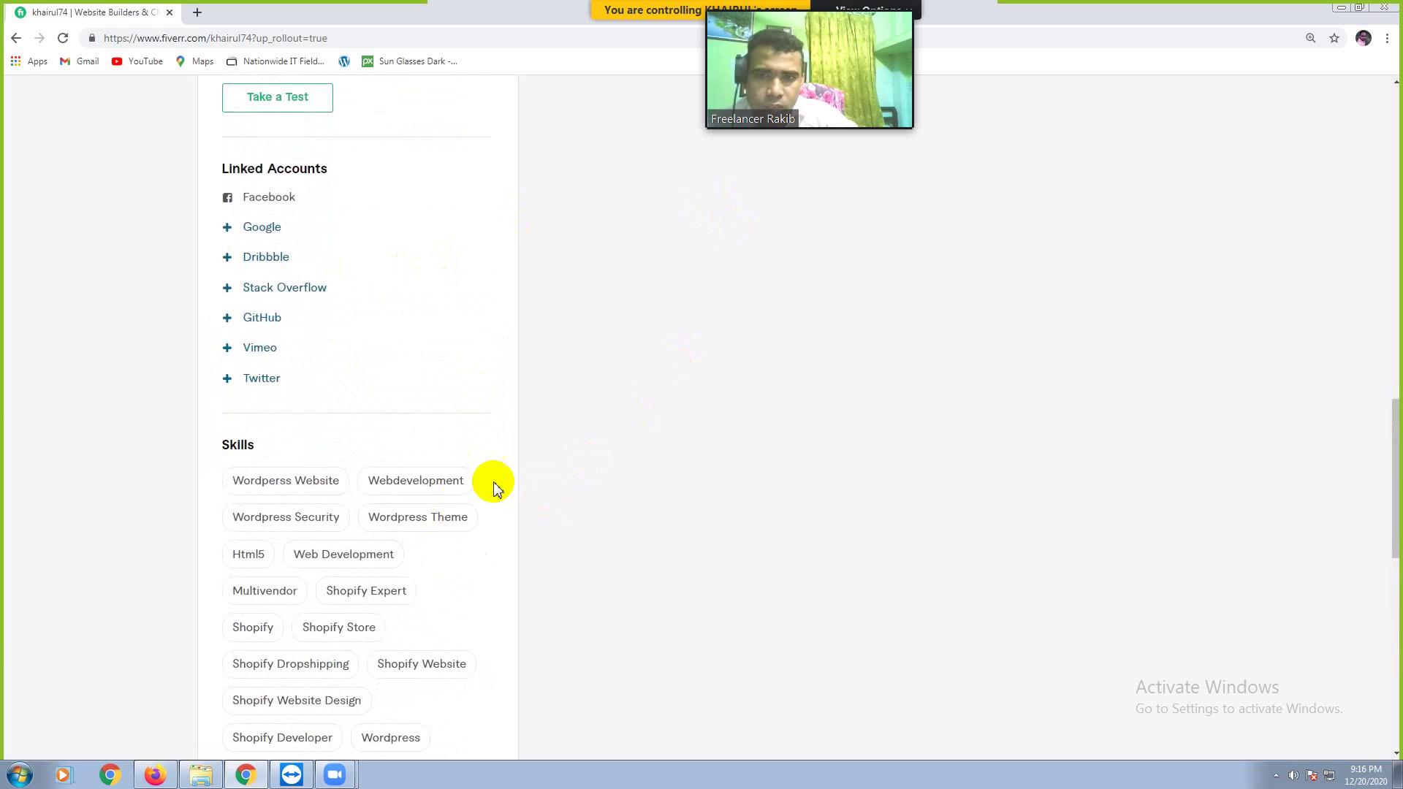
pyautogui.scroll(-2, 497, 485)
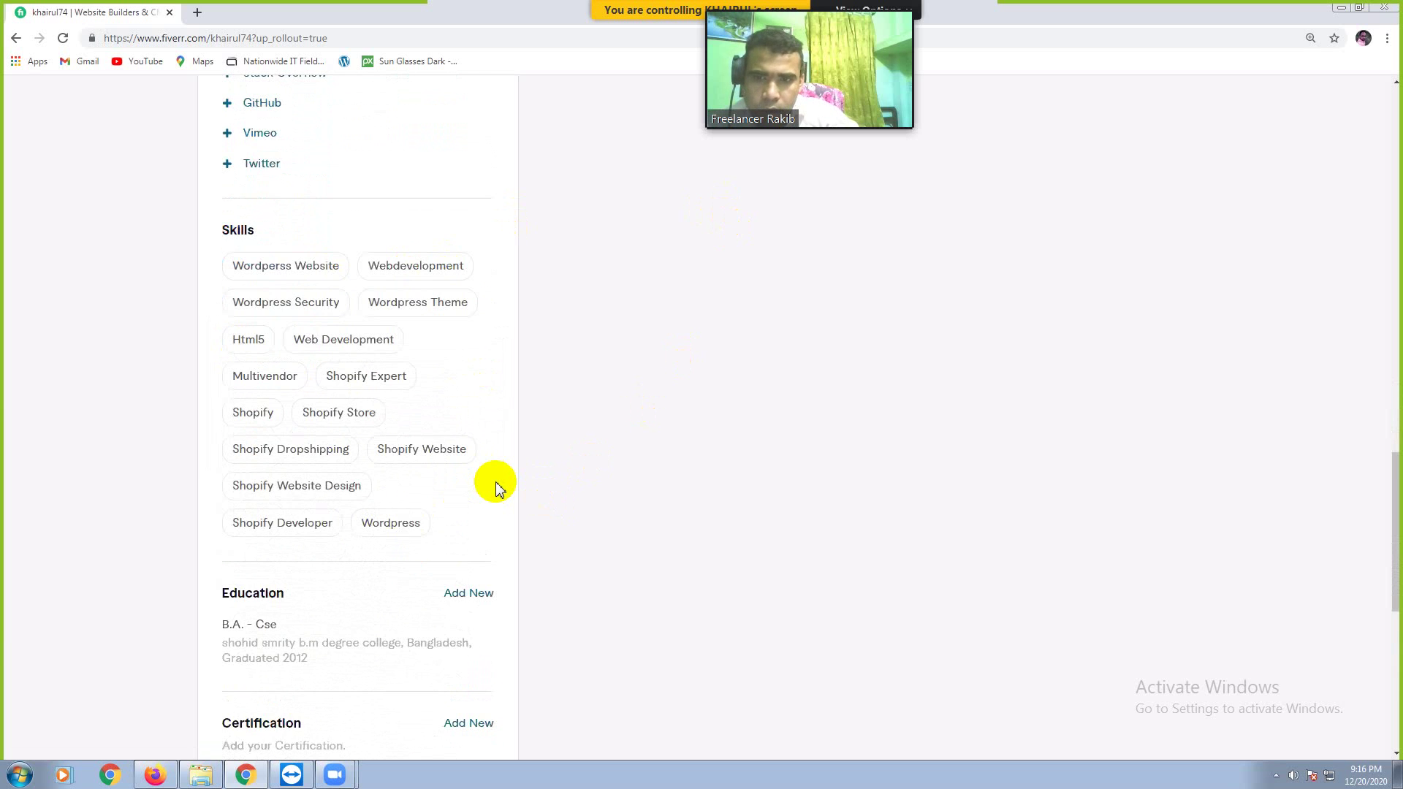
pyautogui.scroll(-1, 495, 481)
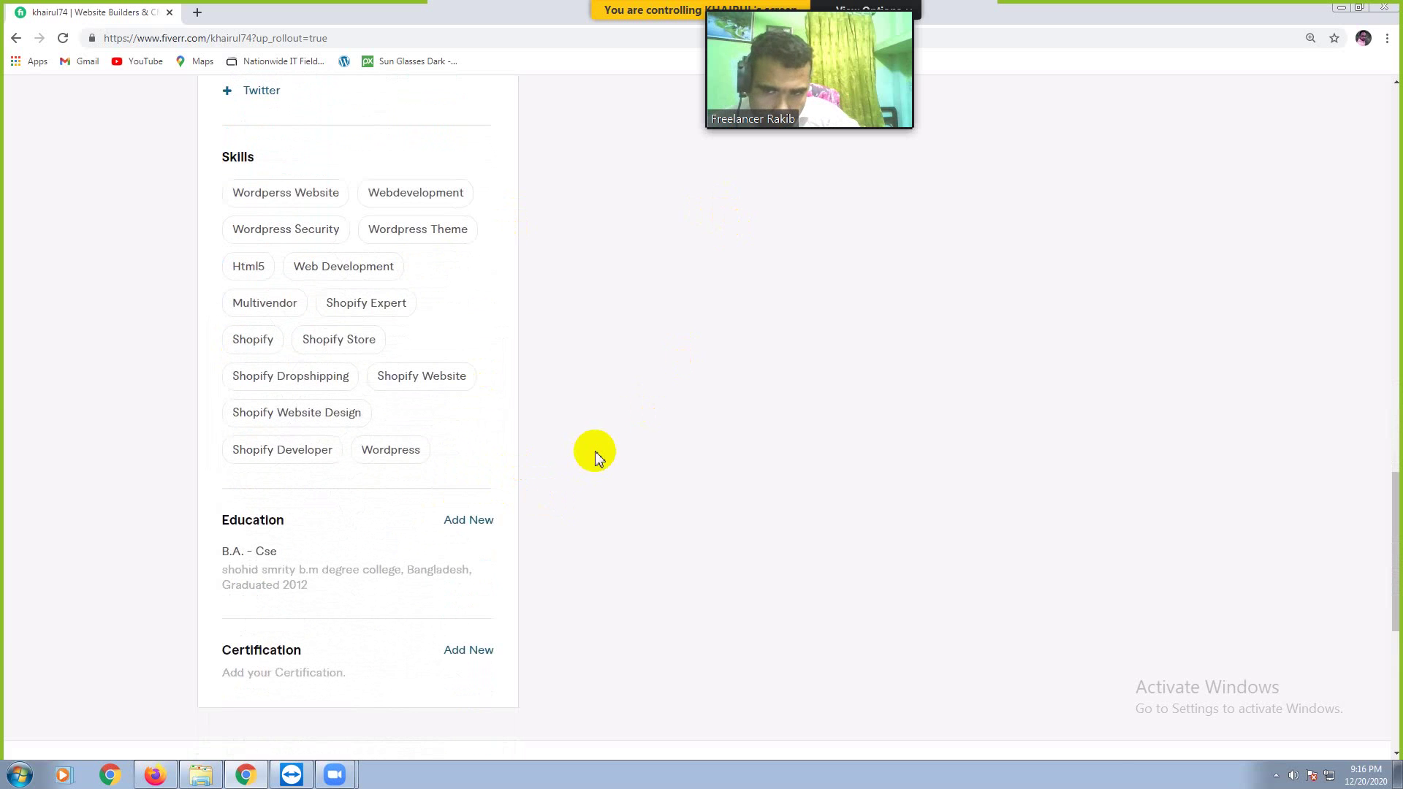
pyautogui.scroll(-2, 623, 450)
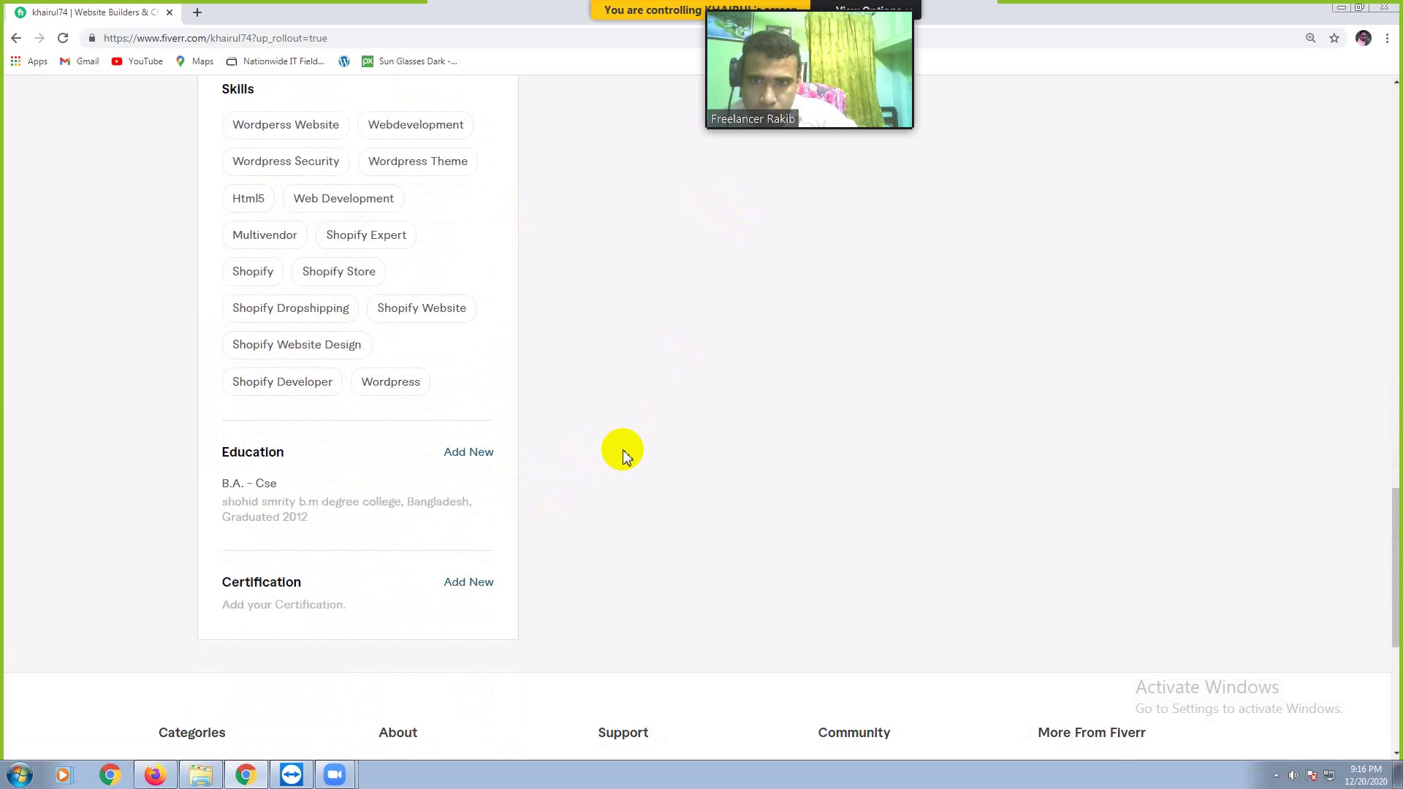
pyautogui.scroll(-1, 623, 449)
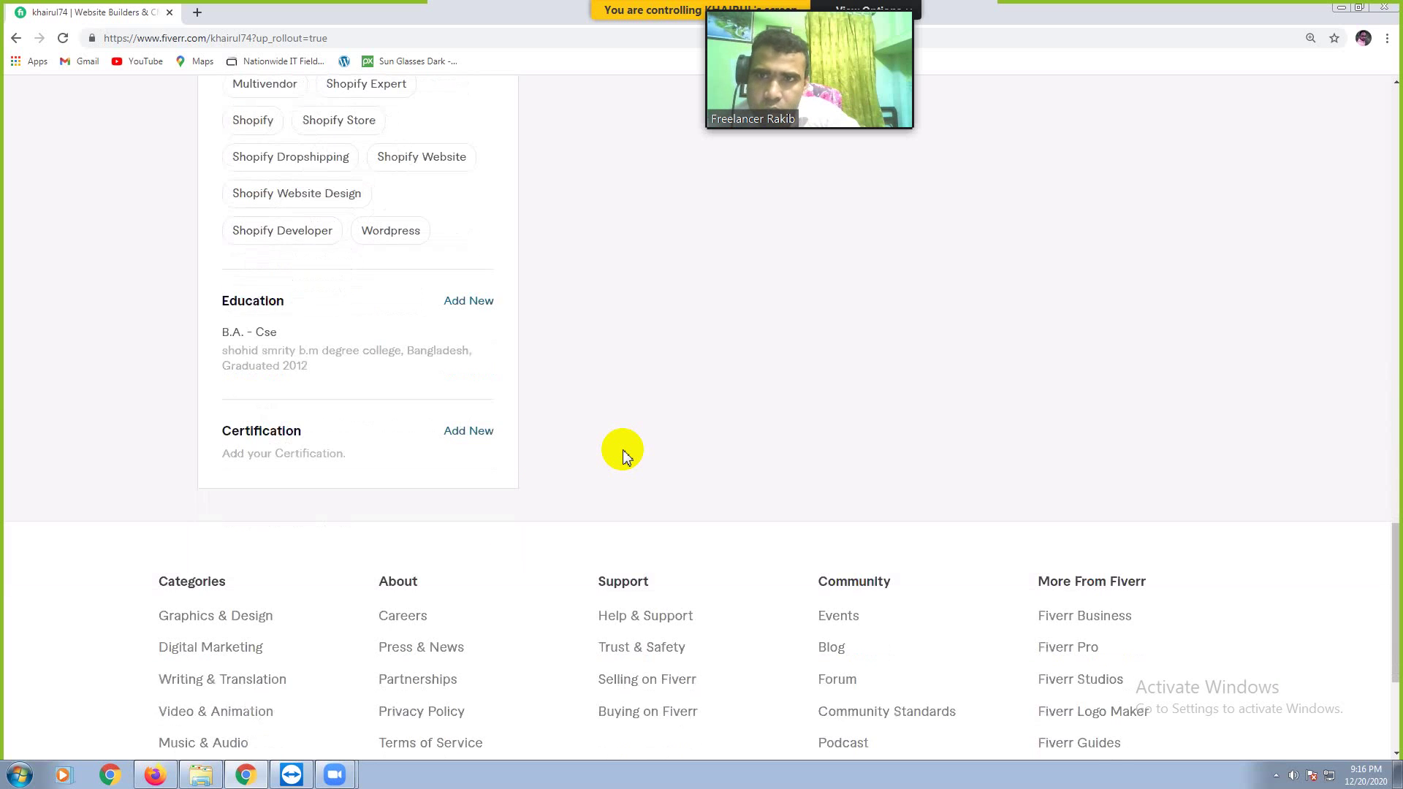
pyautogui.scroll(1, 623, 450)
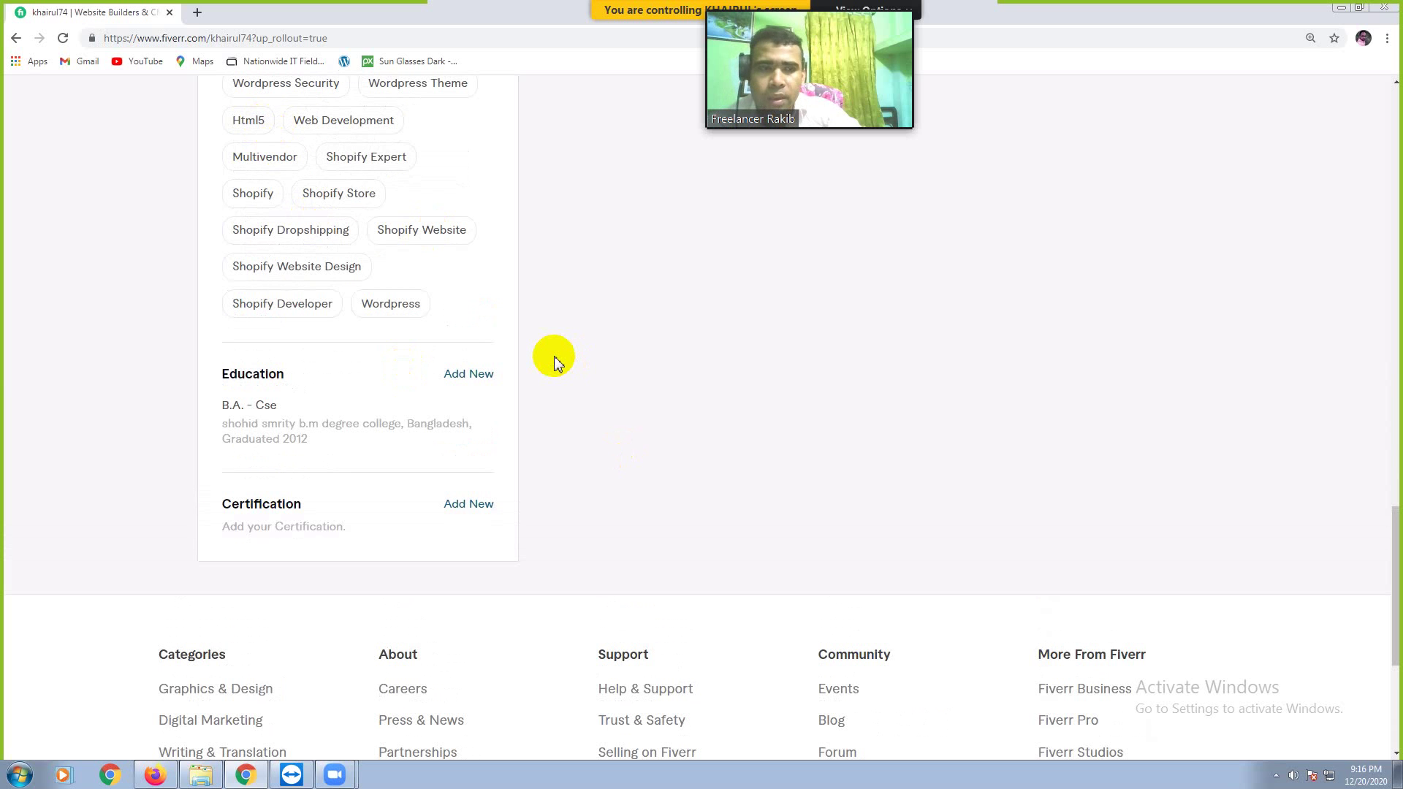
pyautogui.scroll(3, 554, 357)
pyautogui.scroll(6, 554, 357)
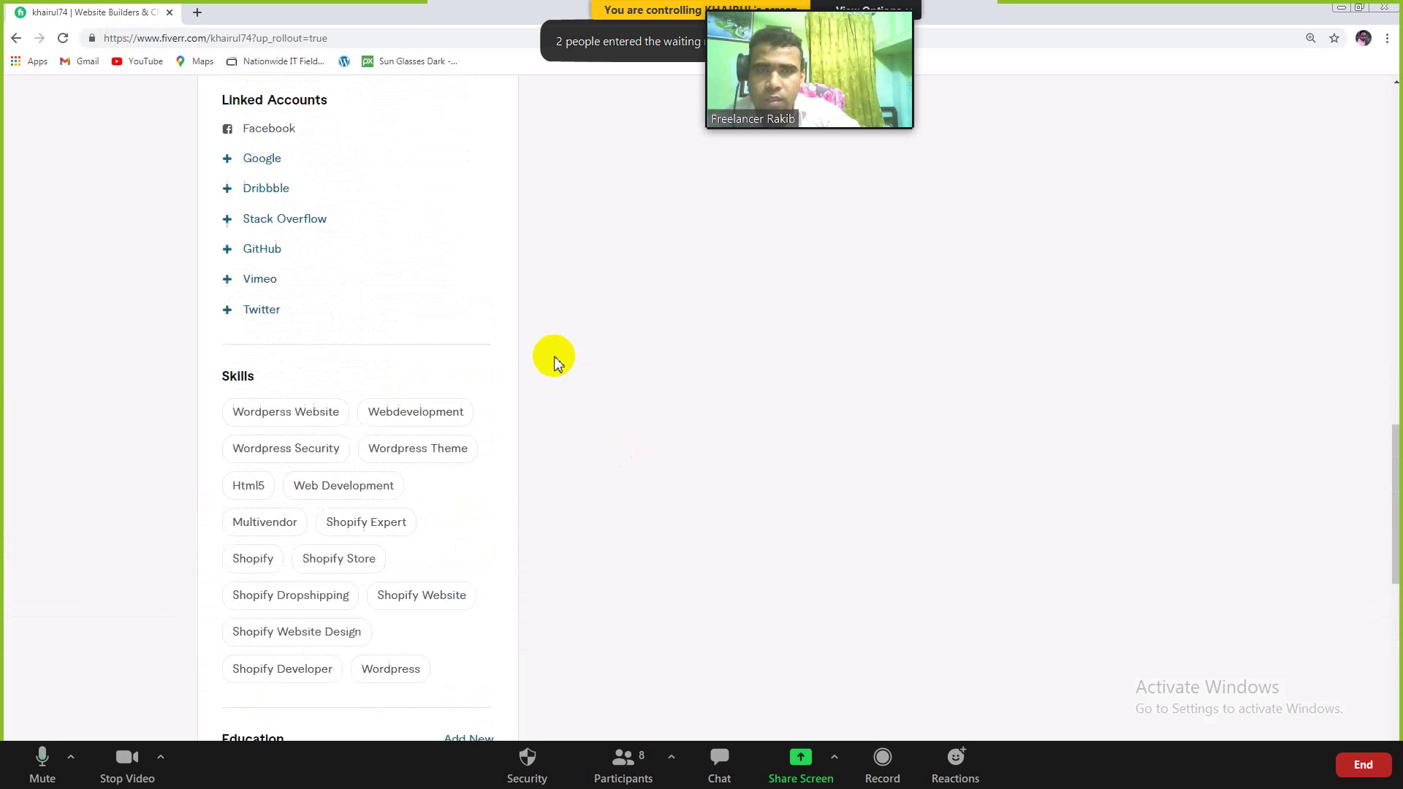
# - Open the profile's public preview and review the skills and education shown to visitors
pyautogui.scroll(10, 554, 357)
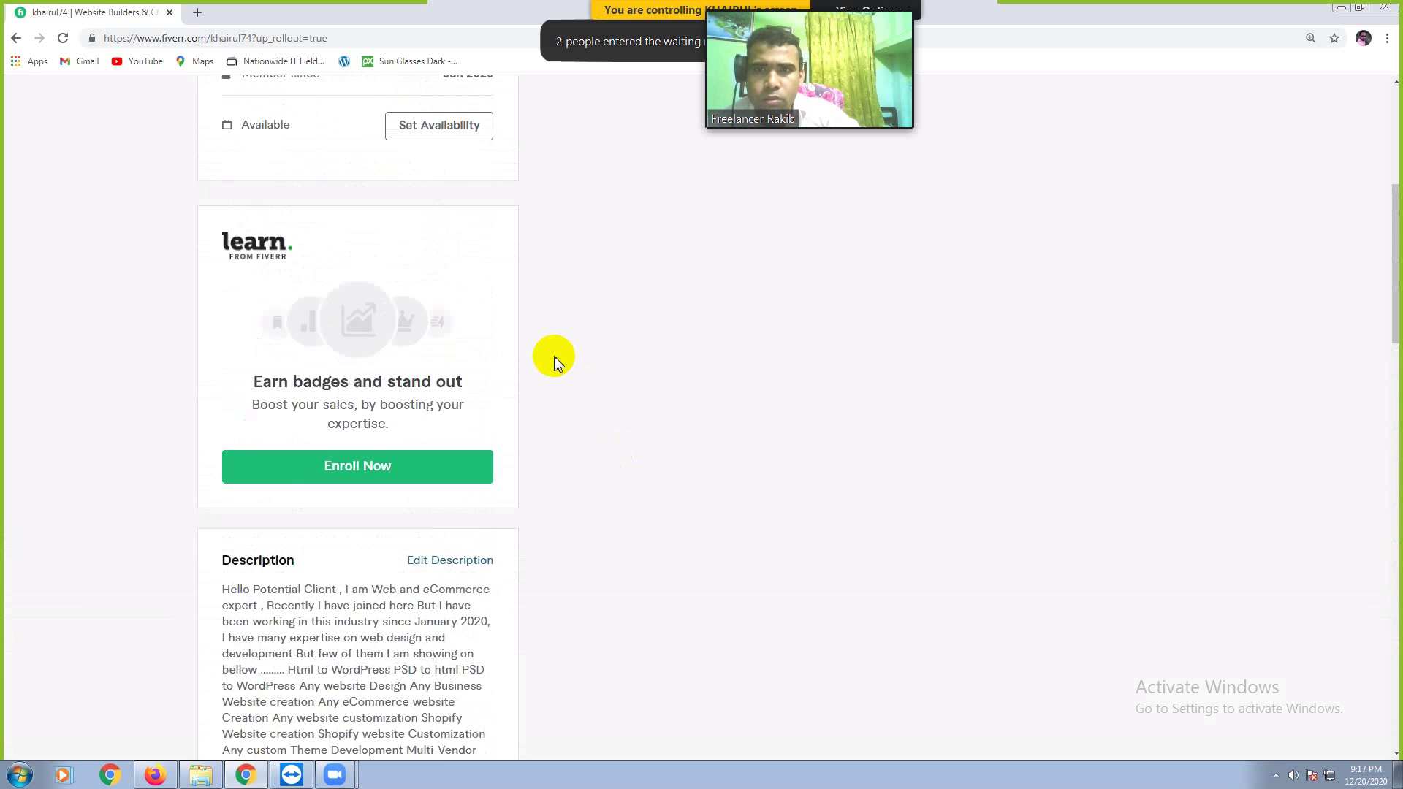
pyautogui.scroll(2, 554, 356)
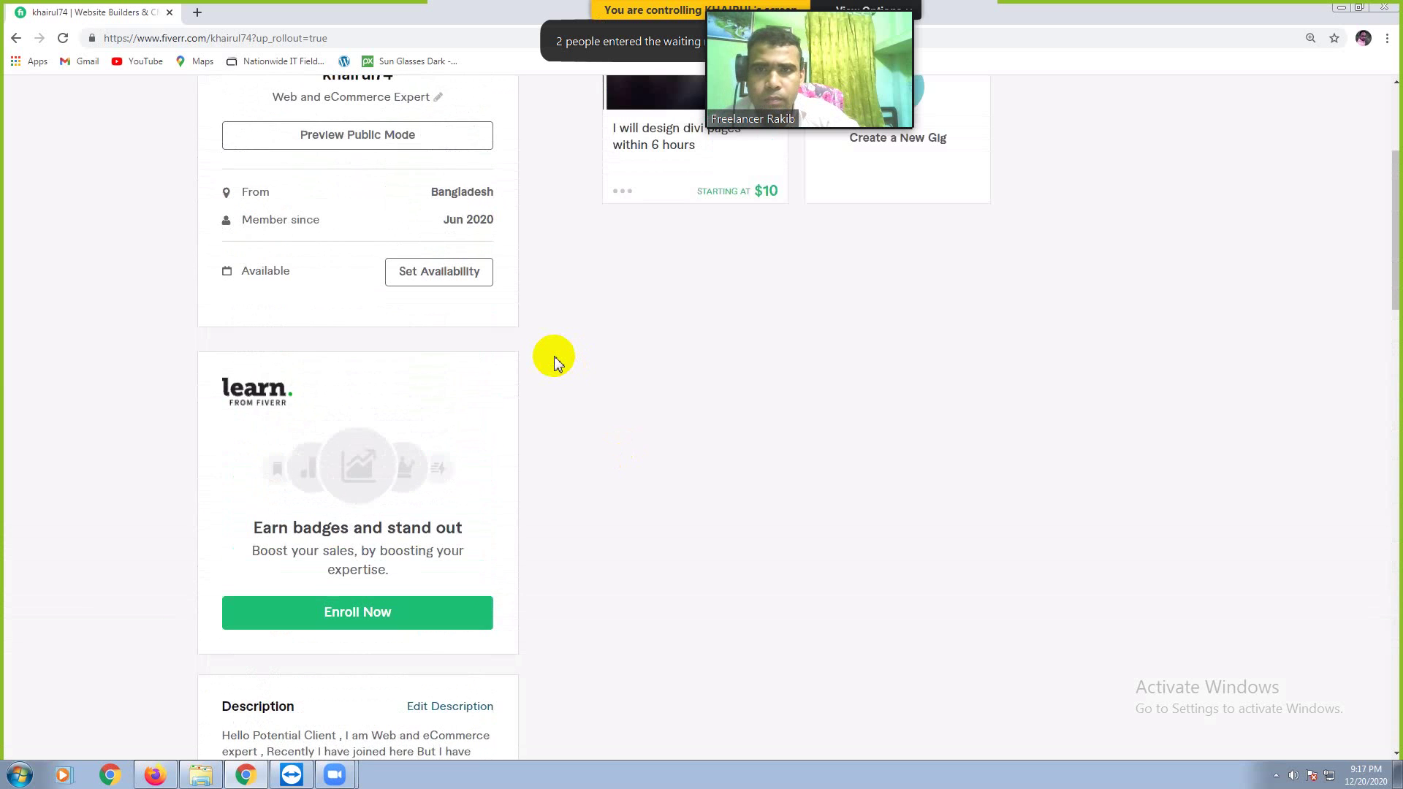
pyautogui.scroll(2, 548, 369)
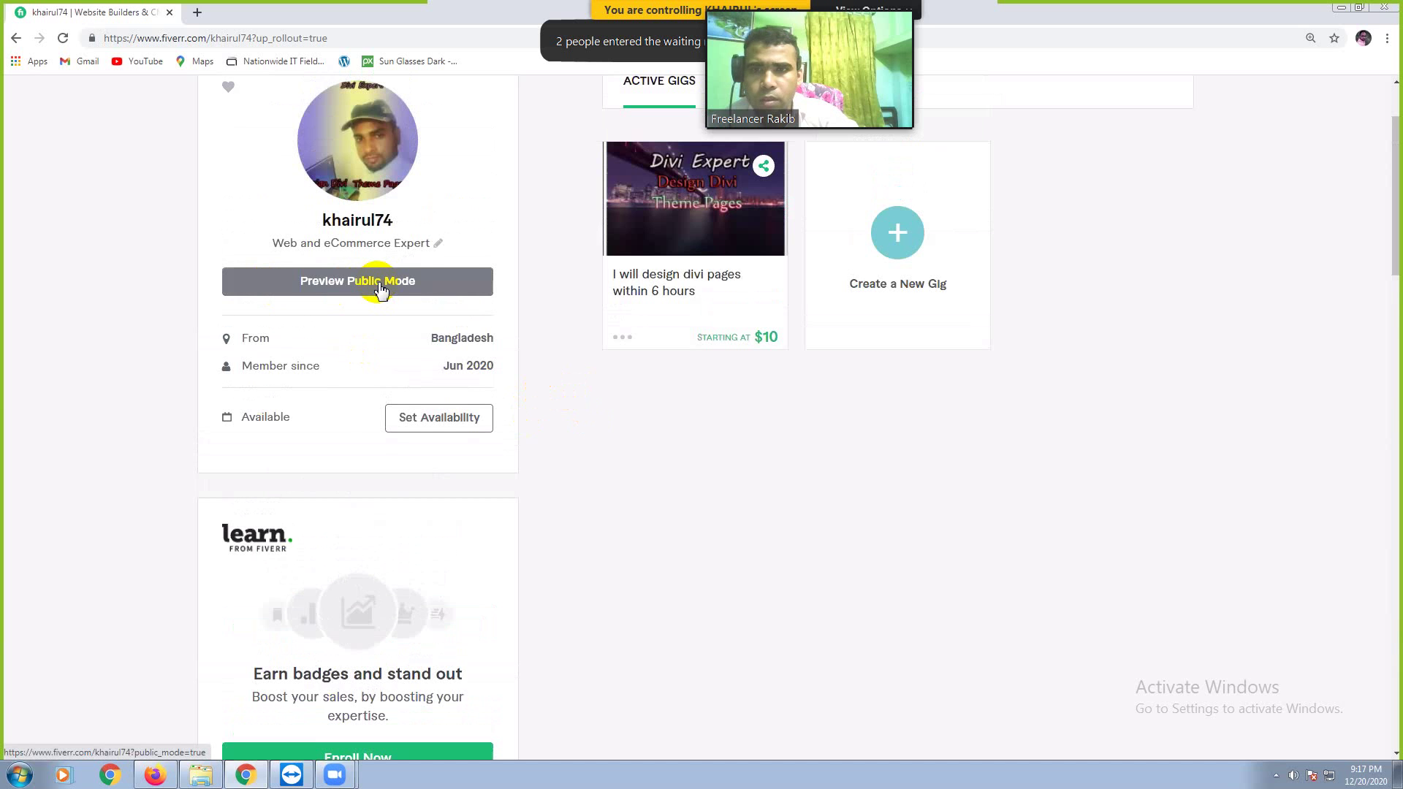
pyautogui.click(380, 288)
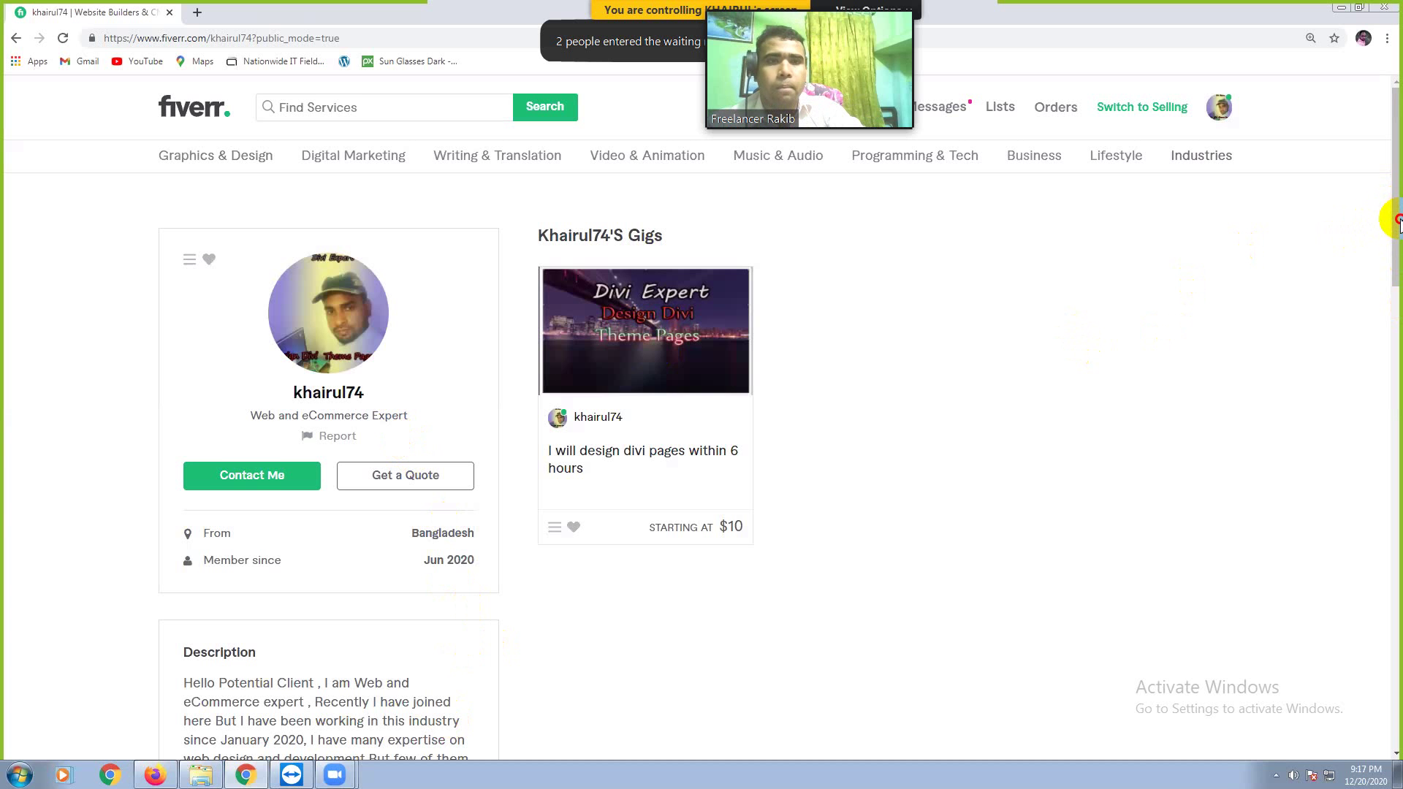
pyautogui.click(1399, 248)
pyautogui.moveTo(1398, 247); pyautogui.dragTo(1398, 578)
pyautogui.scroll(-3, 1398, 577)
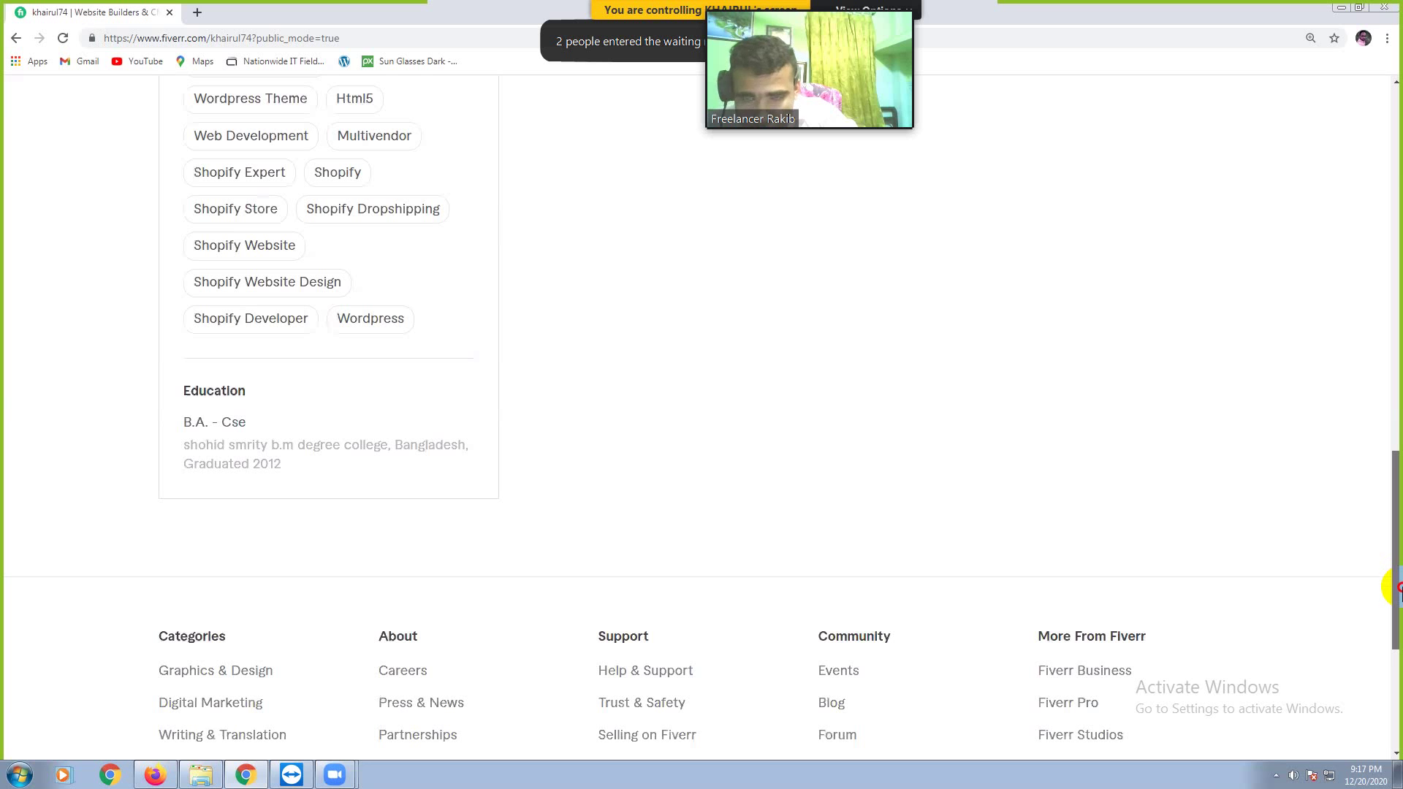
pyautogui.scroll(-1, 1398, 577)
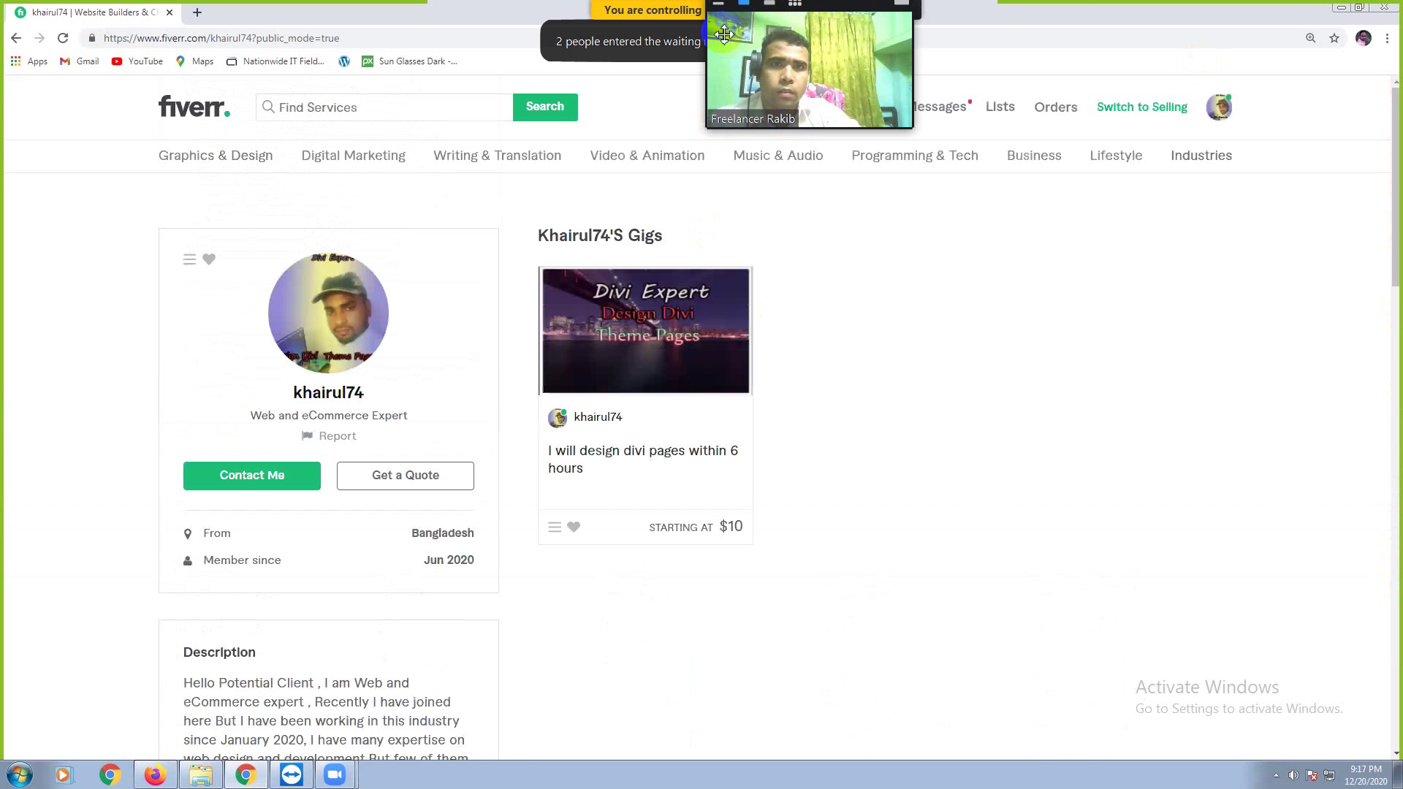
# - Switch to Zoom, admit both waiting-room participants to the meeting individually, and minimise the participants window
pyautogui.moveTo(882, 21); pyautogui.dragTo(1127, 58)
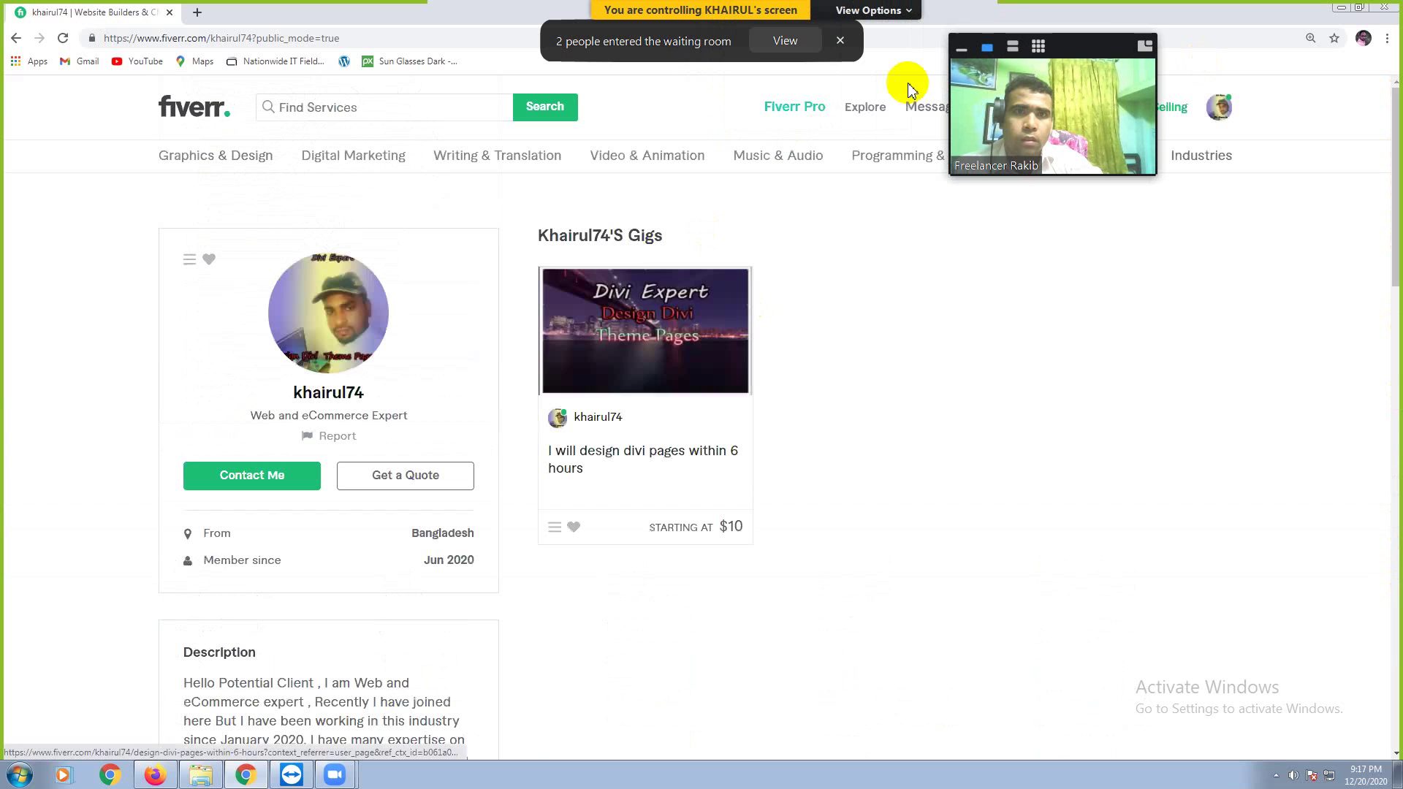
pyautogui.click(783, 40)
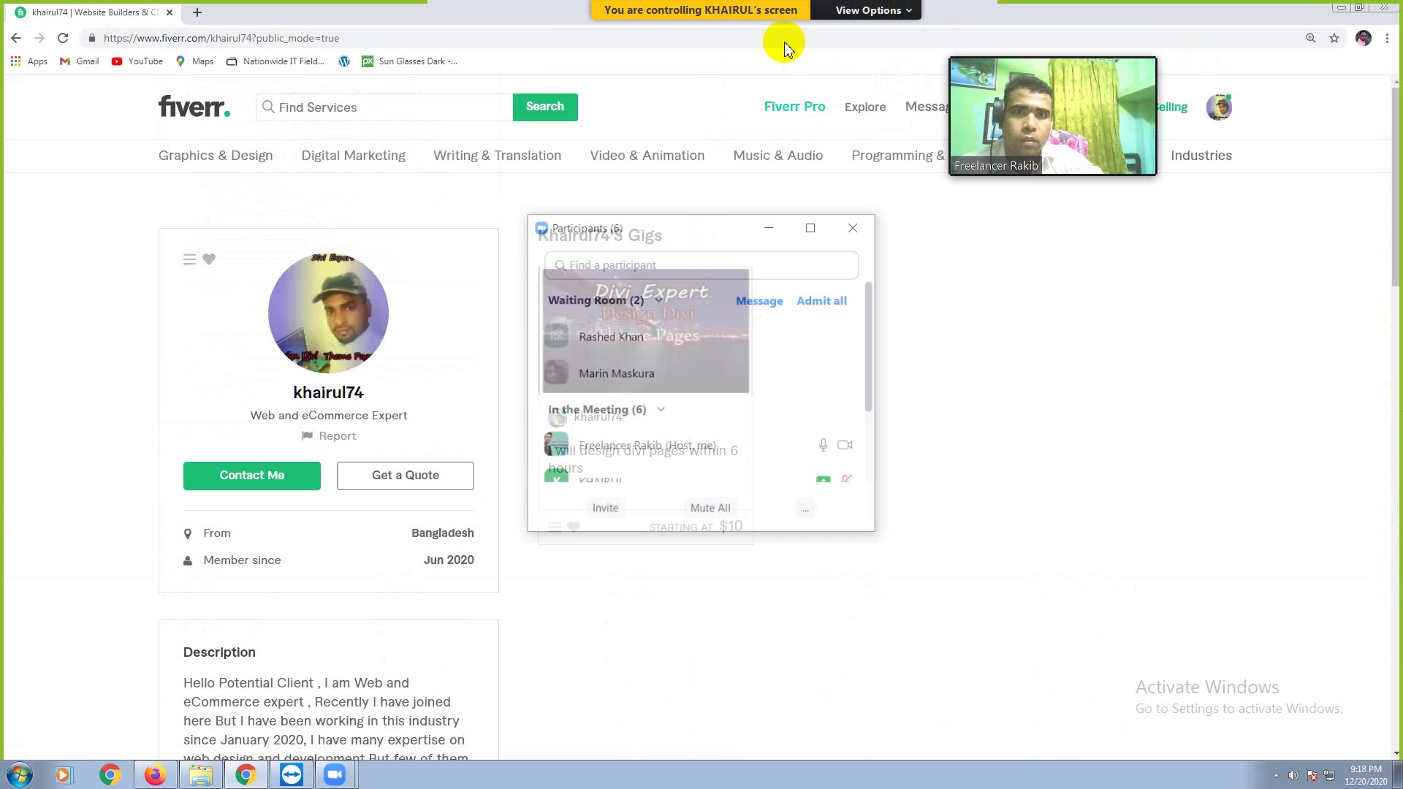
pyautogui.click(757, 374)
pyautogui.click(760, 338)
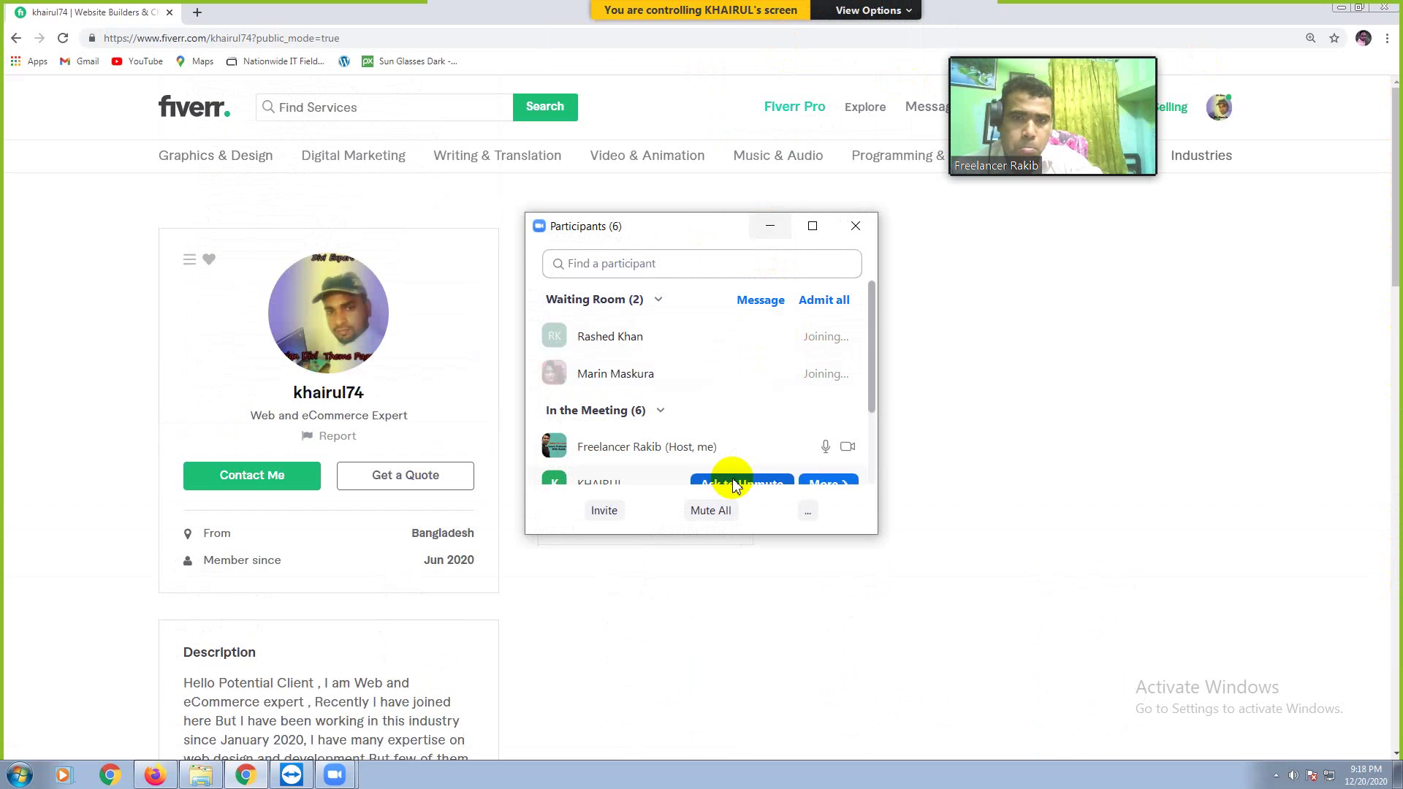
pyautogui.scroll(-3, 706, 435)
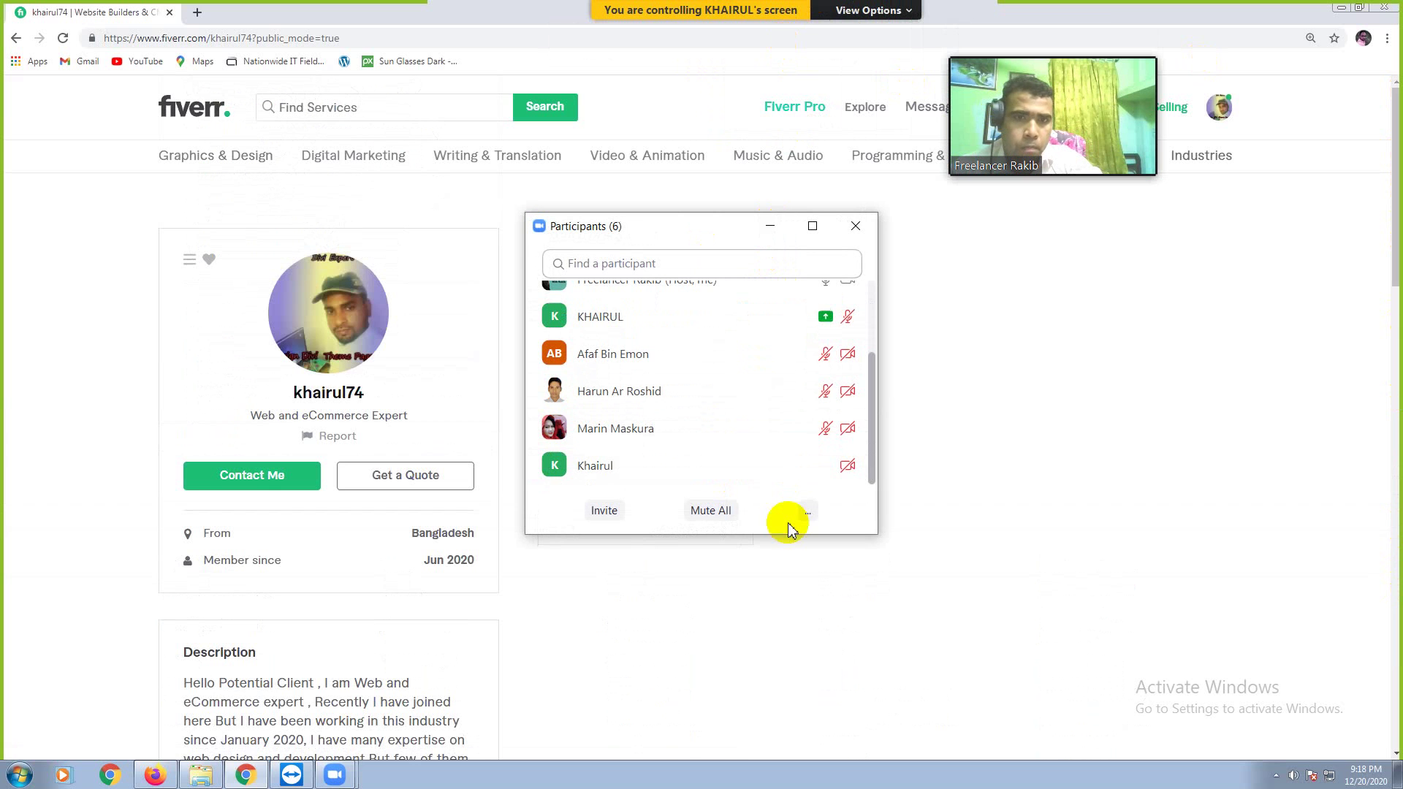
pyautogui.scroll(3, 739, 350)
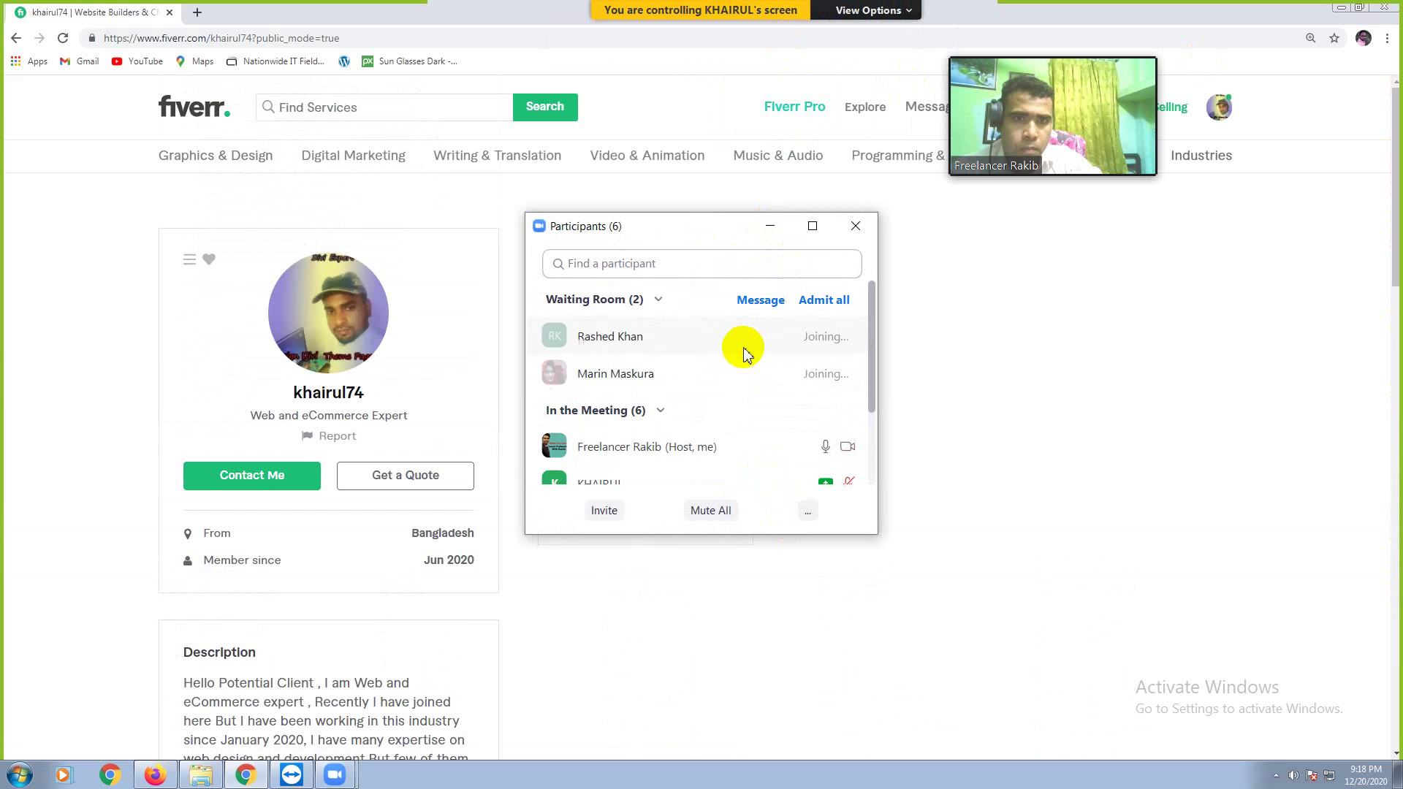
pyautogui.click(769, 228)
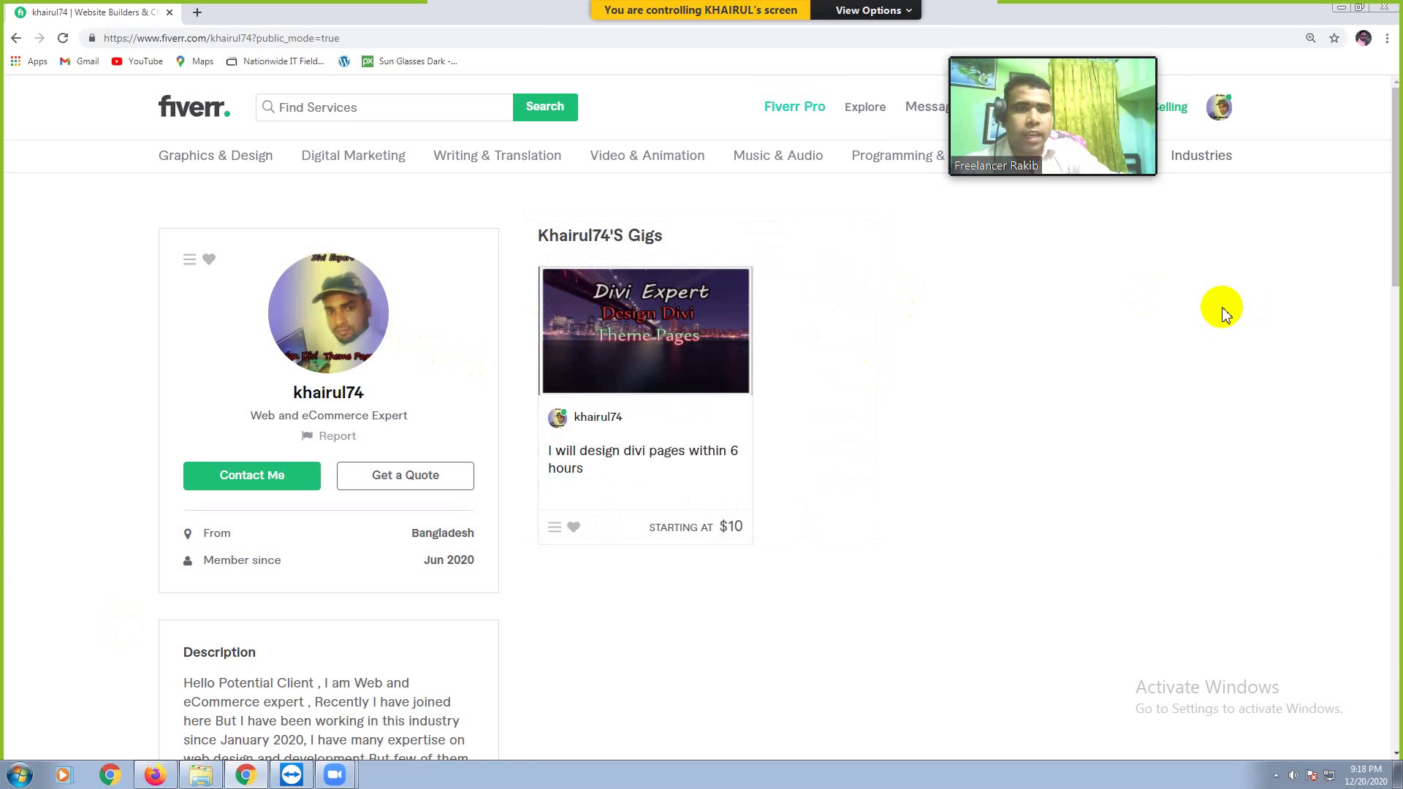
# - Move the floating video panel up off the Fiverr category bar and exit Zoom's full-screen view
pyautogui.moveTo(1063, 91)
pyautogui.moveTo(1064, 90); pyautogui.dragTo(1092, 29)
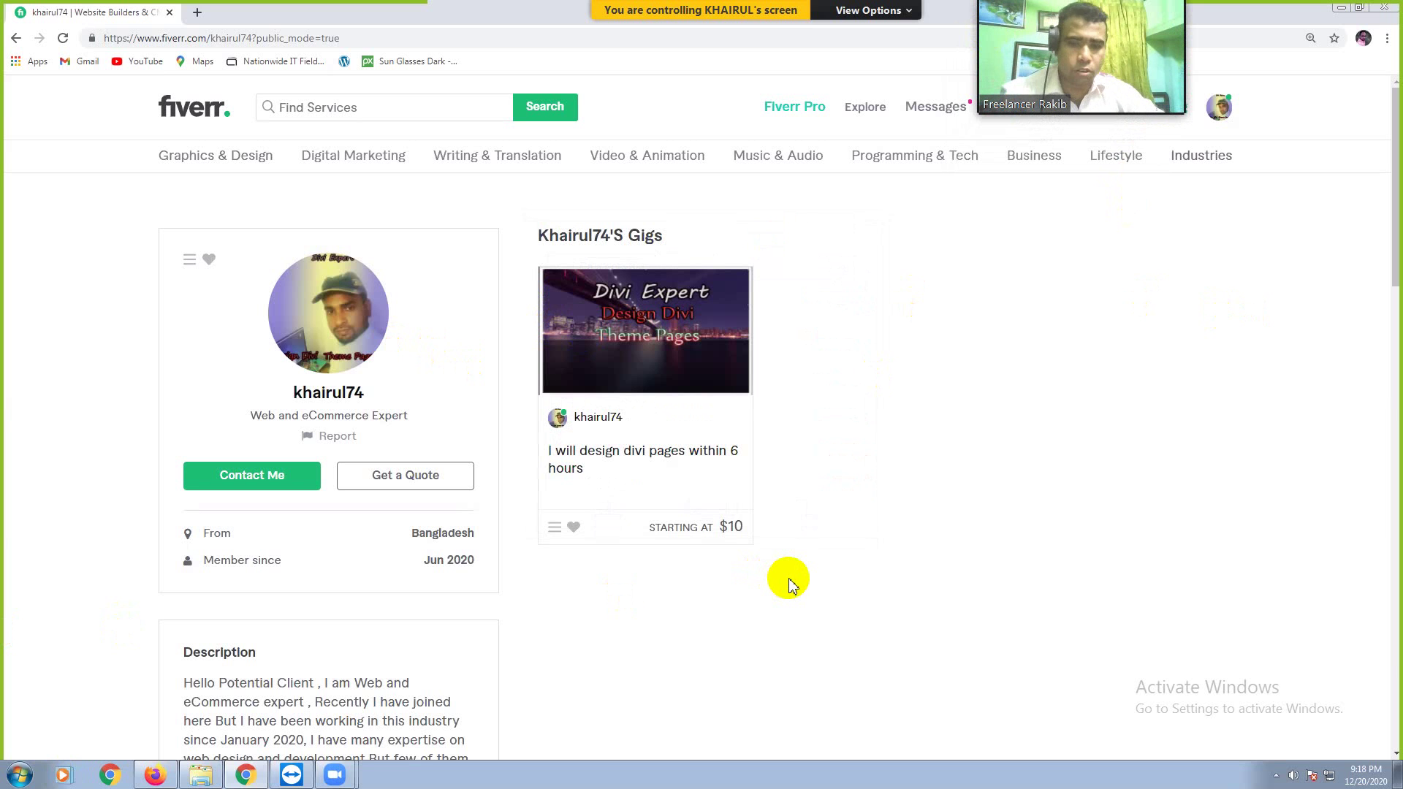
pyautogui.click(913, 271)
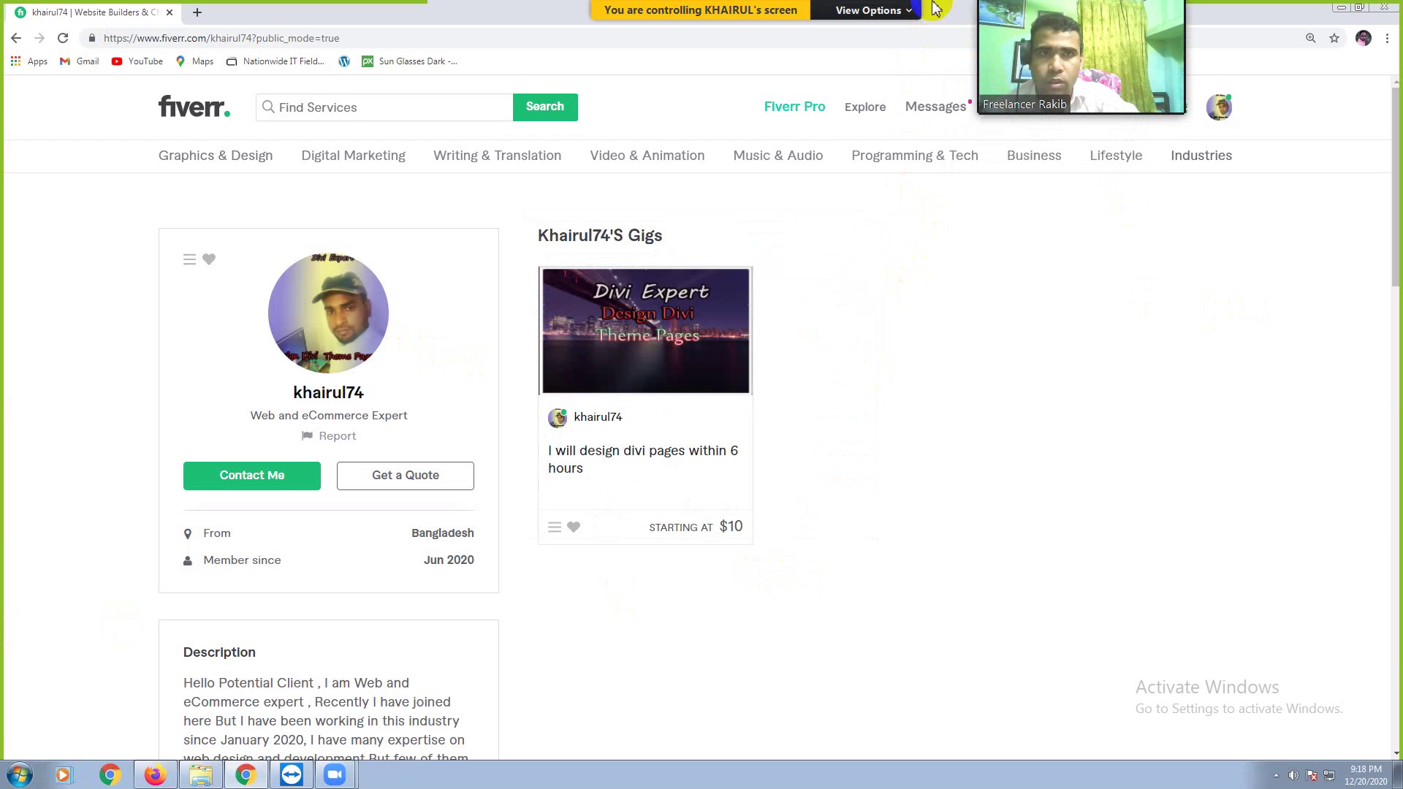
pyautogui.click(909, 11)
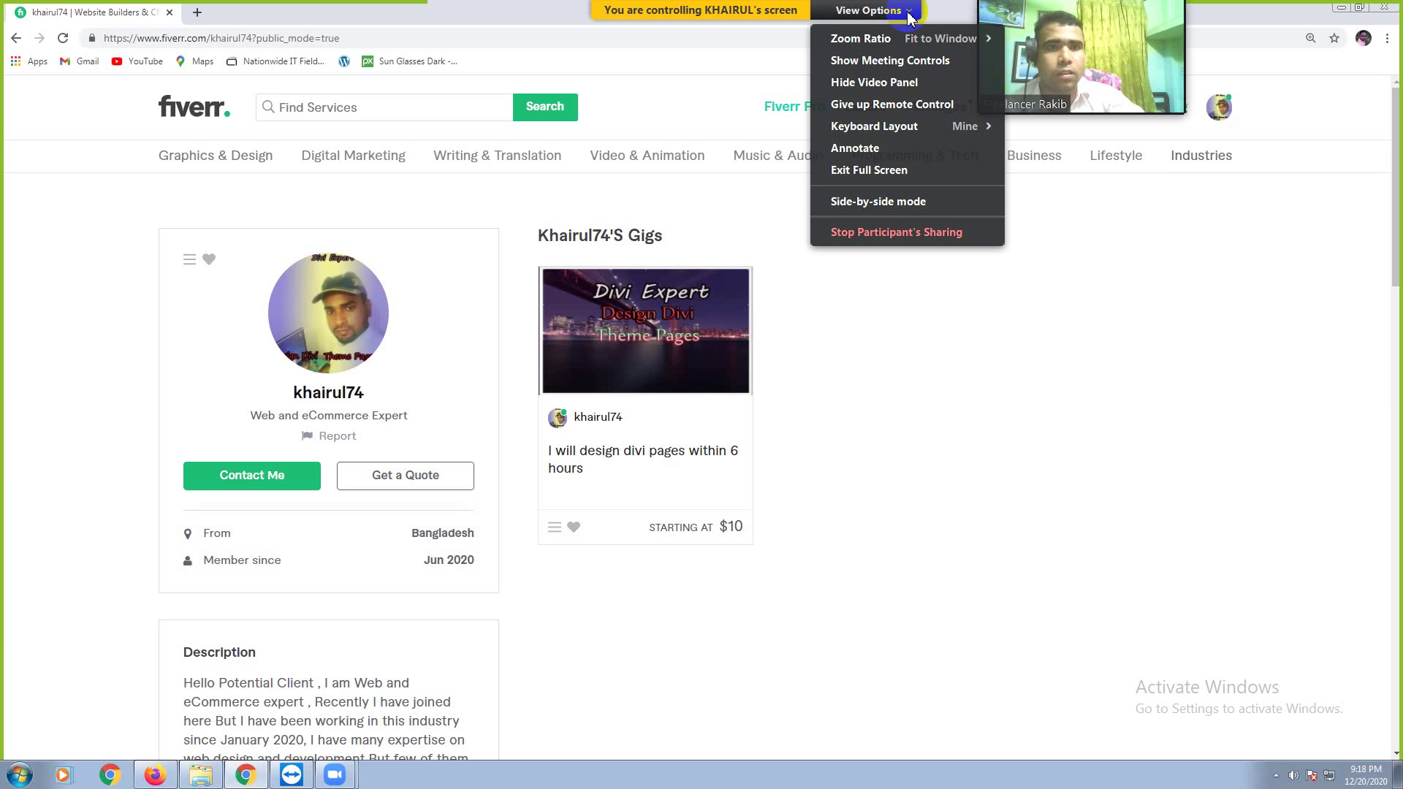
pyautogui.click(871, 171)
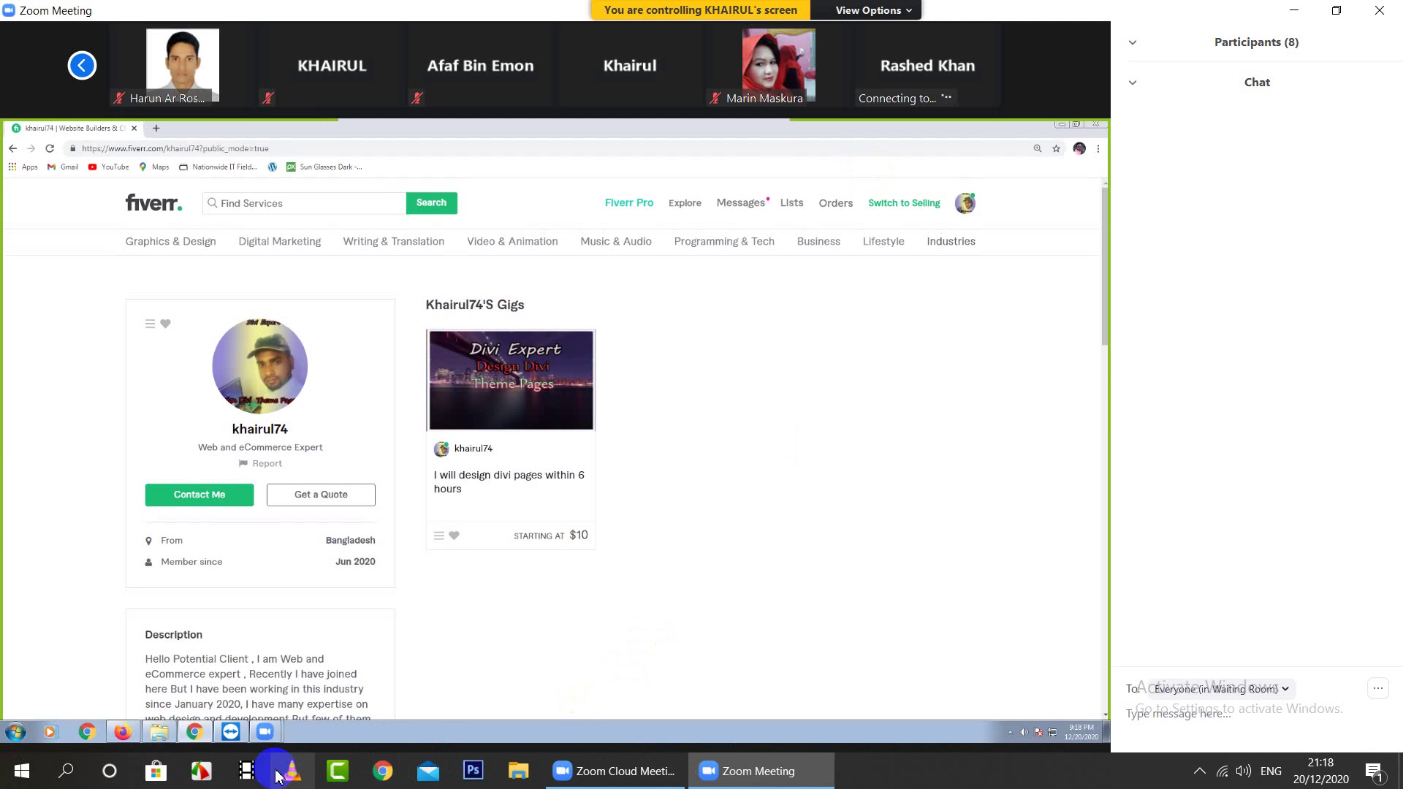